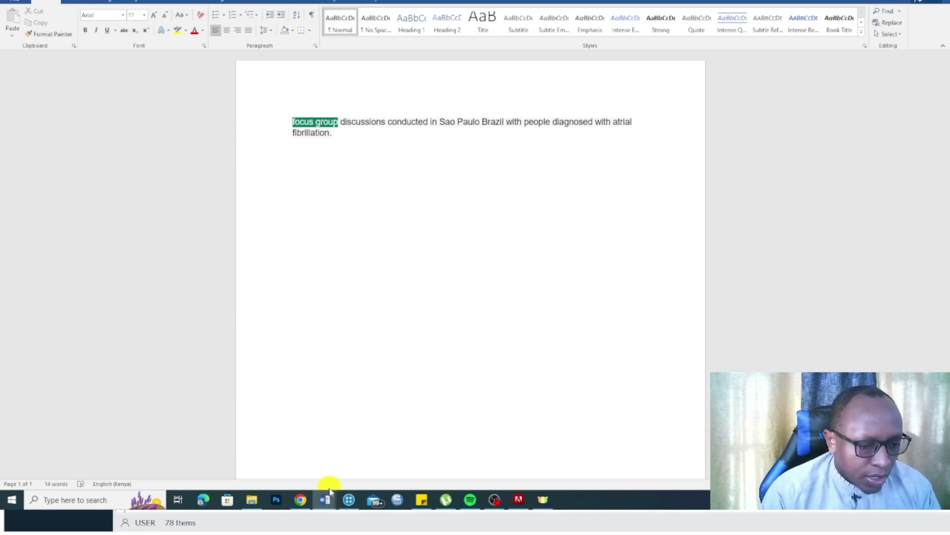
Read through the Focus Group 2 transcript in Word, examining the moderator's questions and the participants' numbered answers.
mouse_move(325, 499)
click(275, 461)
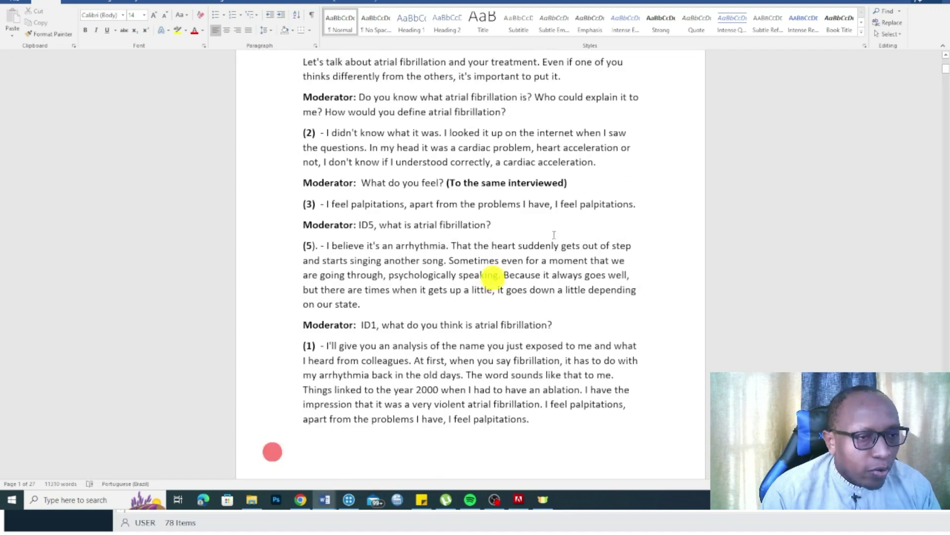
scroll(530, 169, up, 4)
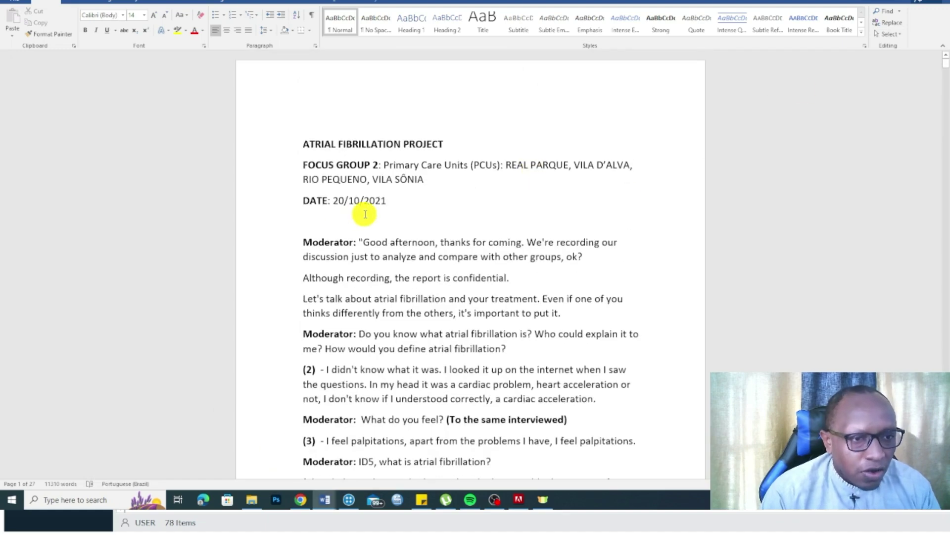
scroll(365, 213, down, 5)
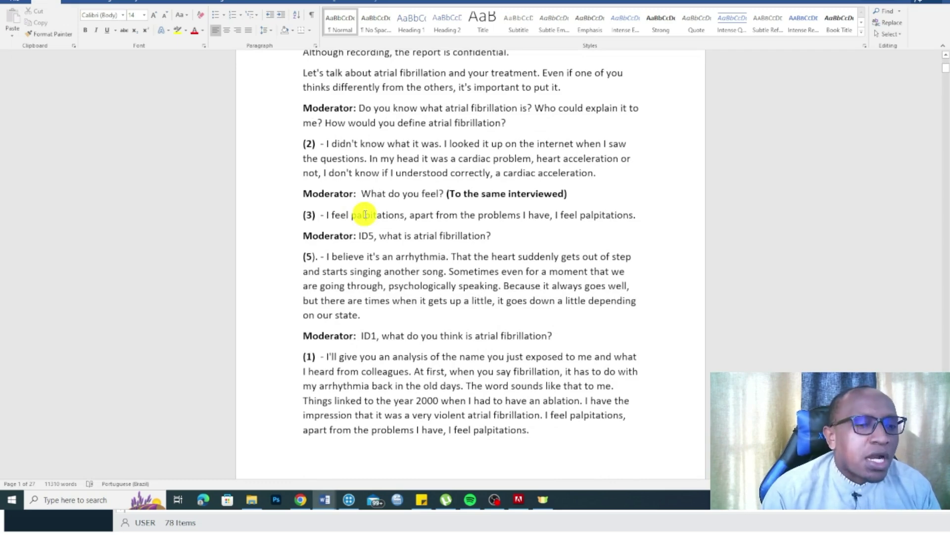
scroll(366, 214, up, 2)
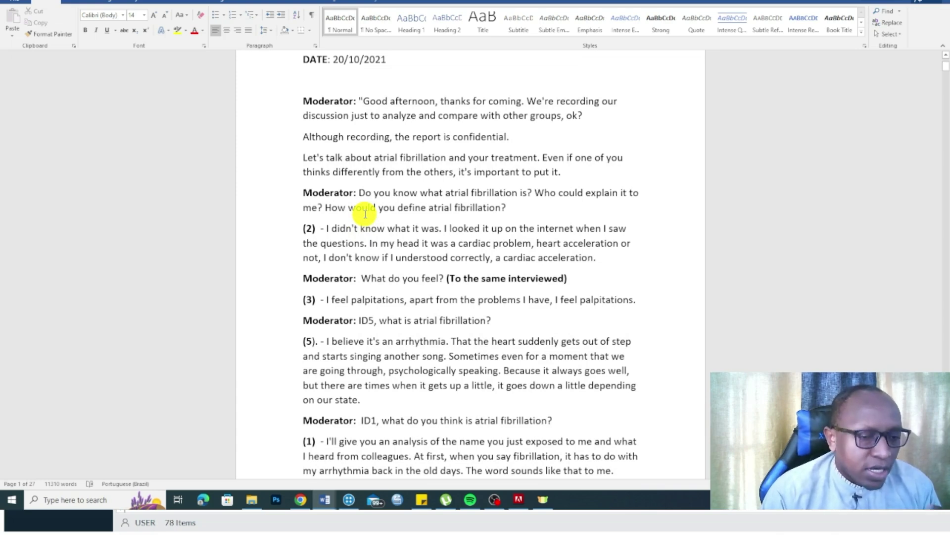
scroll(366, 214, down, 2)
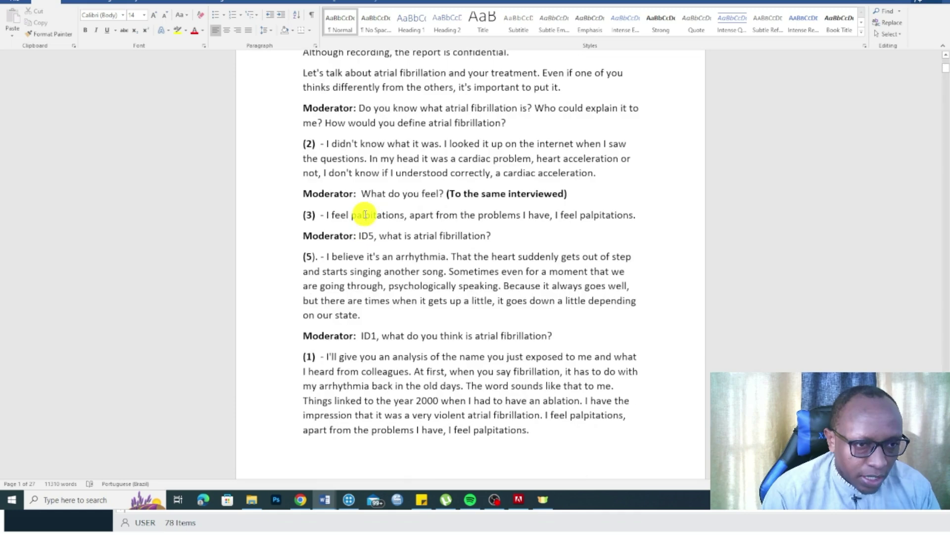
scroll(365, 214, down, 2)
scroll(365, 214, up, 4)
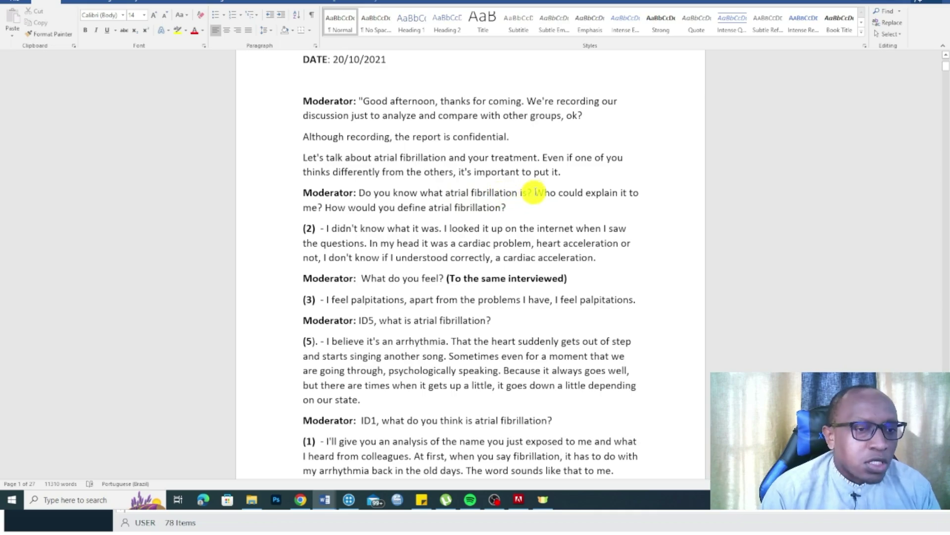
scroll(534, 196, down, 15)
scroll(529, 210, down, 20)
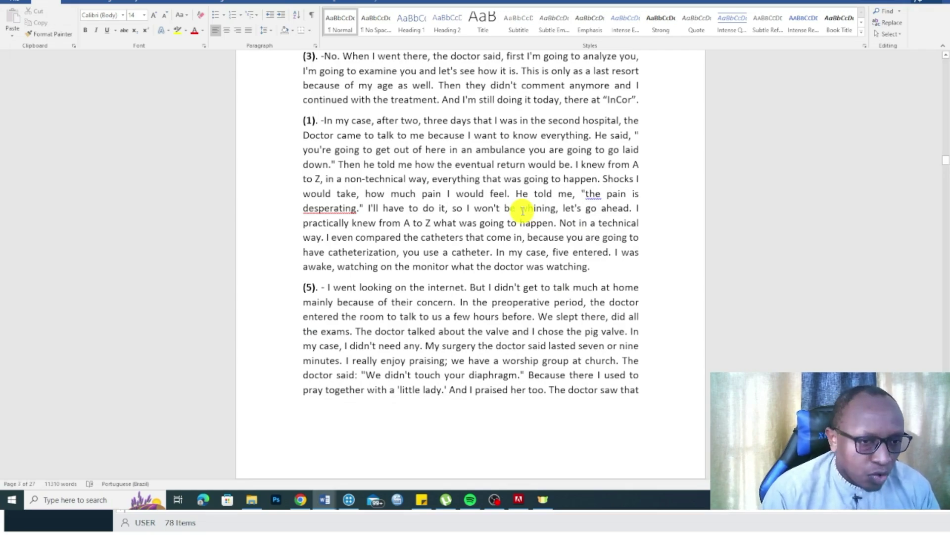
scroll(523, 210, down, 15)
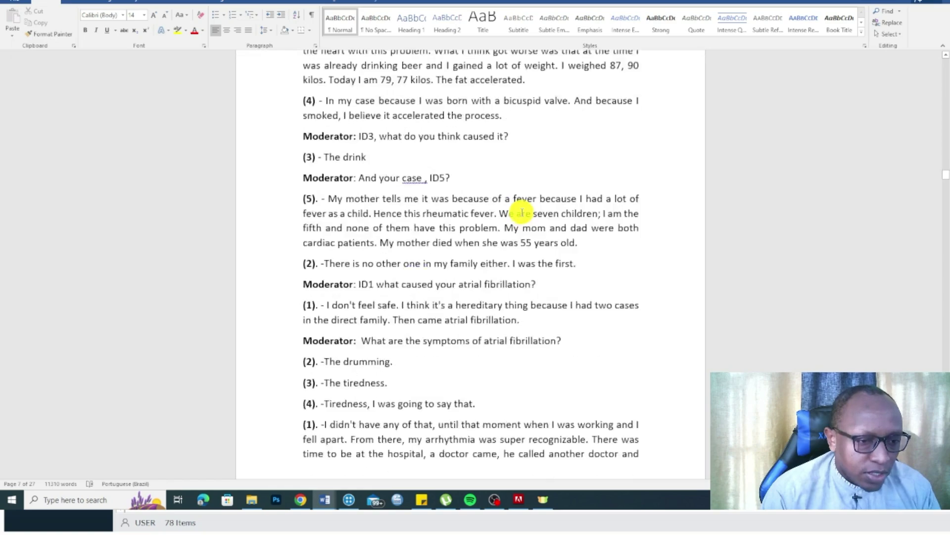
scroll(522, 212, down, 10)
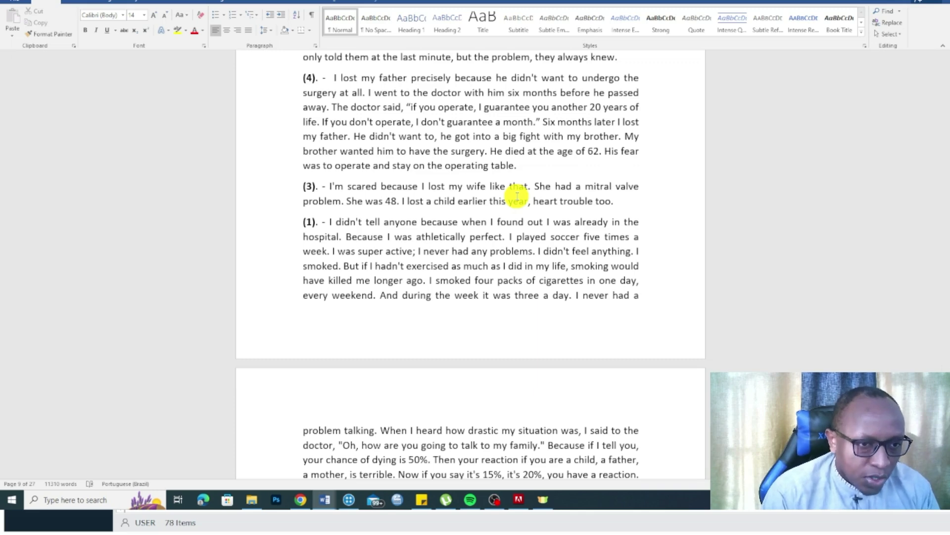
Switch to NVivo, create a new project titled FG Analysis with the default saving options, and dismiss the Files introduction.
click(357, 501)
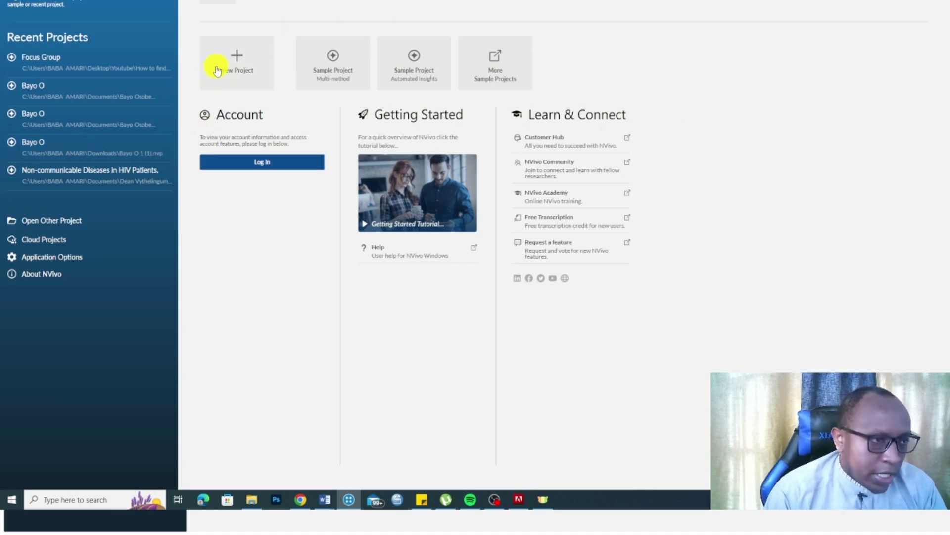
click(233, 62)
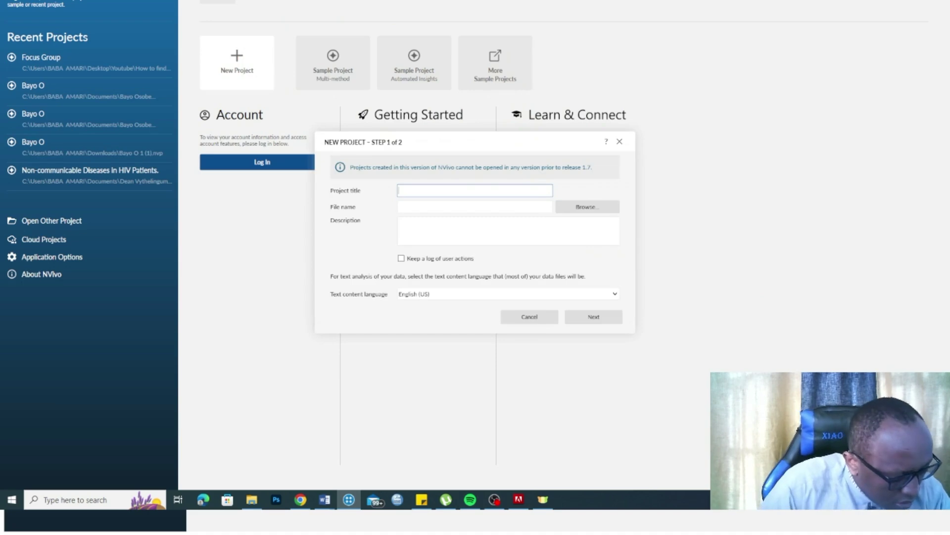
text(FG Analysis)
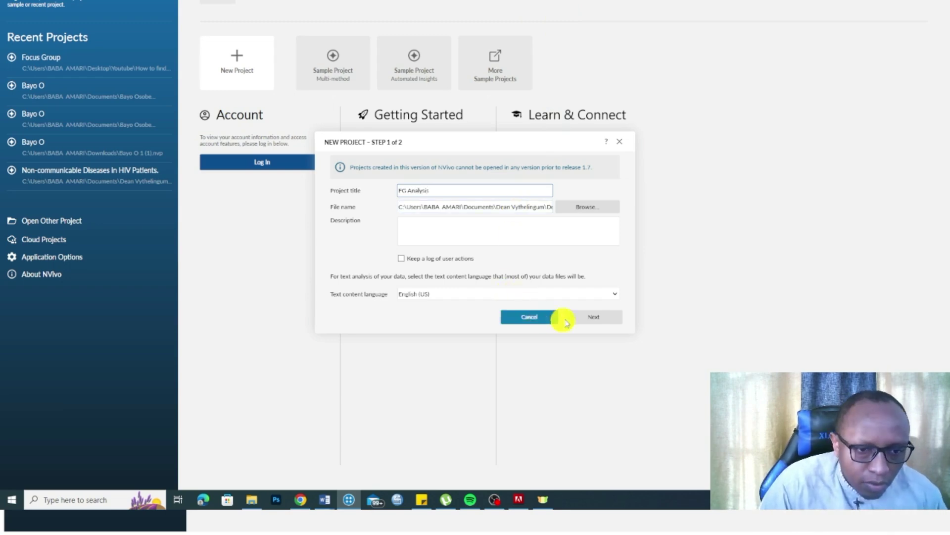
click(584, 317)
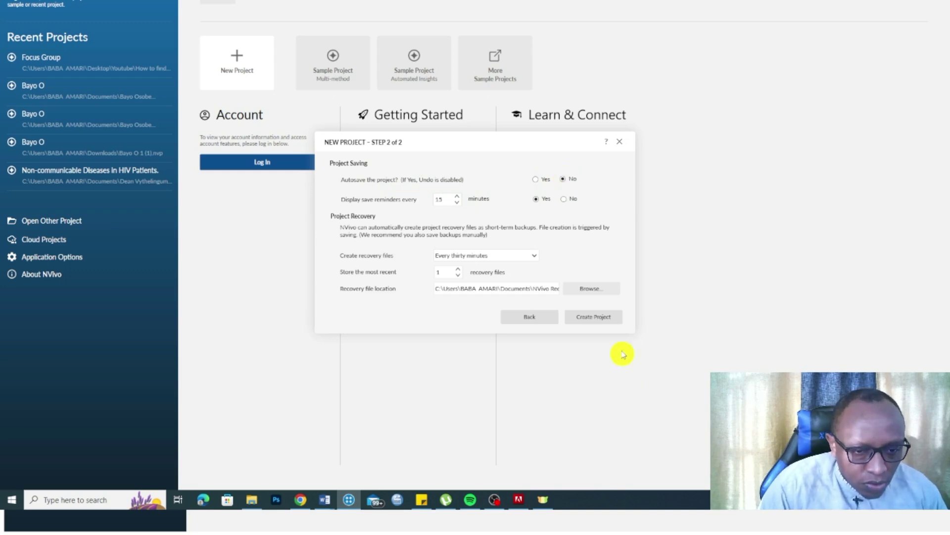
click(603, 317)
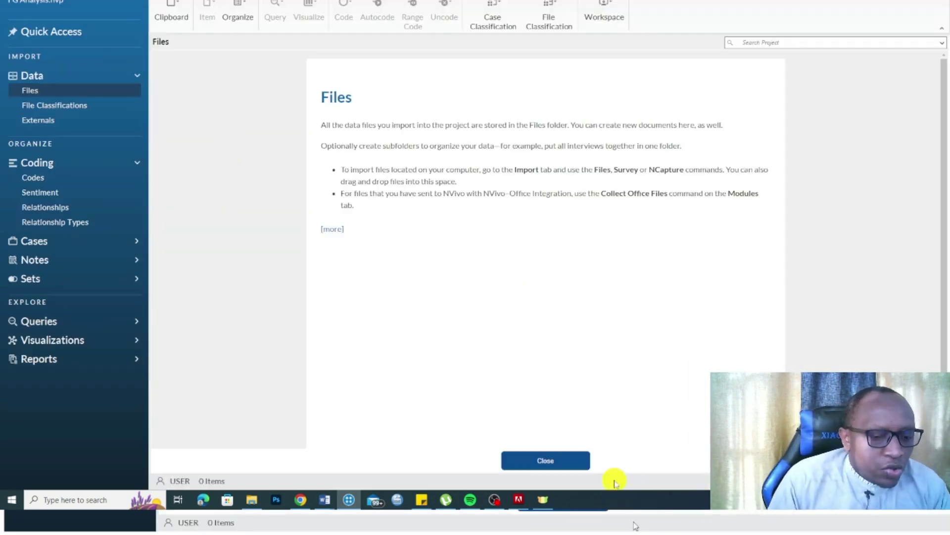
click(537, 459)
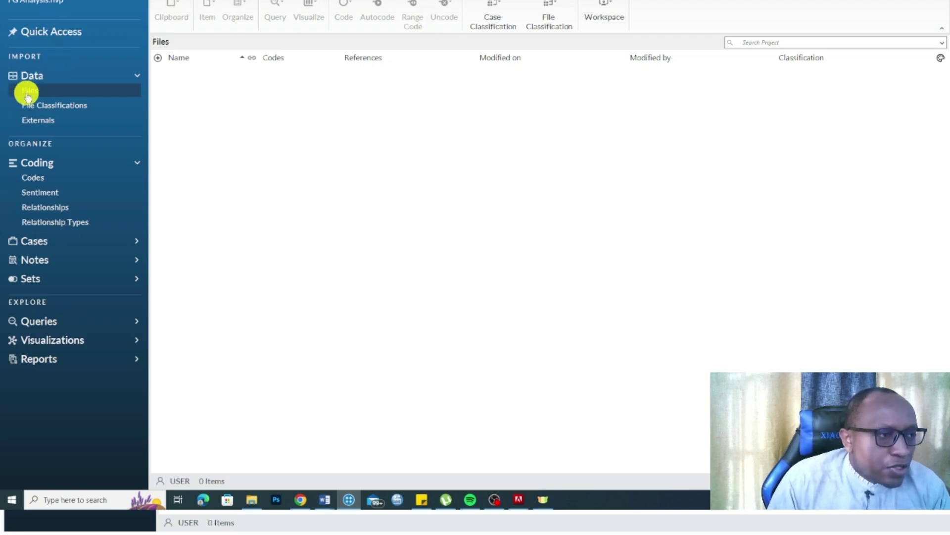
Look at the project's Codes area and return to the Files list, dismissing its introduction.
click(33, 178)
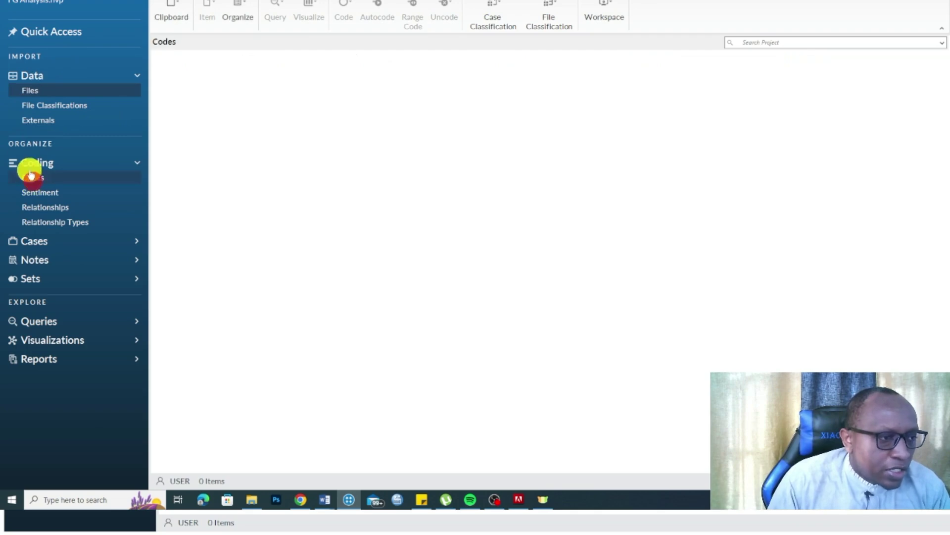
click(30, 93)
click(52, 89)
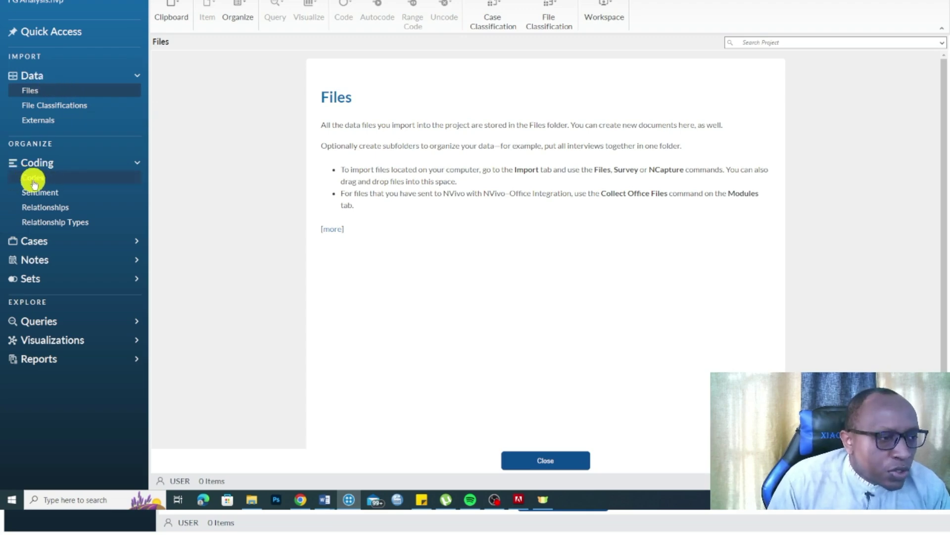
click(552, 462)
Close the Focus Group 2 transcript in Word and import Focus Group 2 transcription_English into the project with its default document properties.
mouse_move(324, 499)
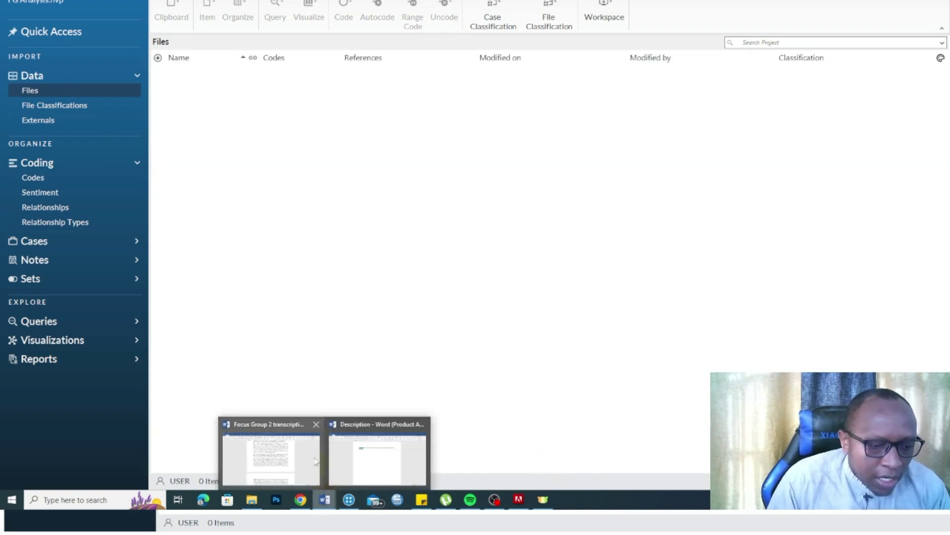
click(314, 425)
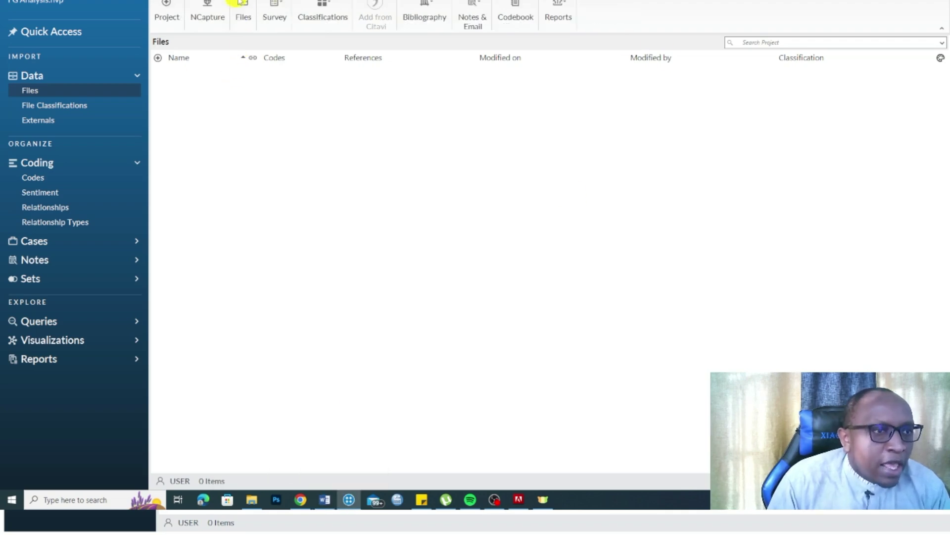
click(245, 11)
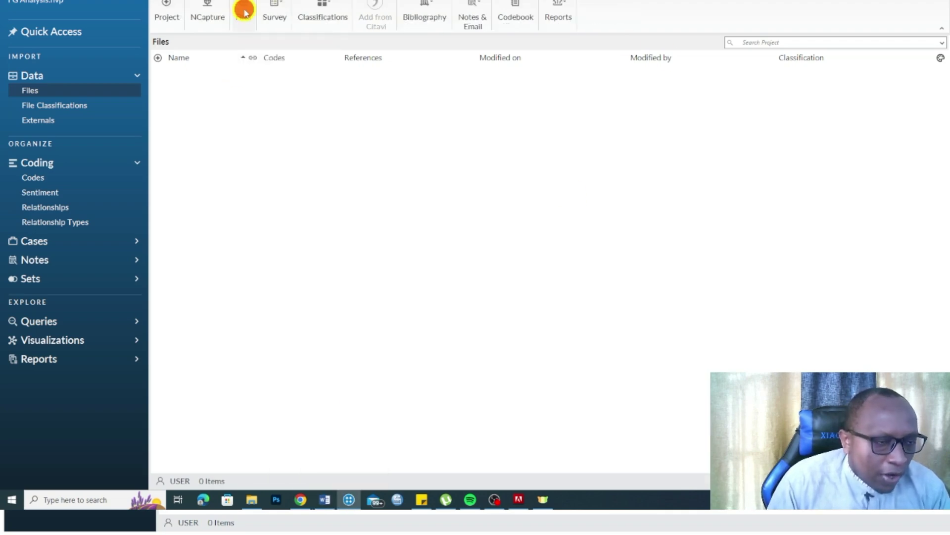
click(334, 198)
scroll(477, 339, down, 2)
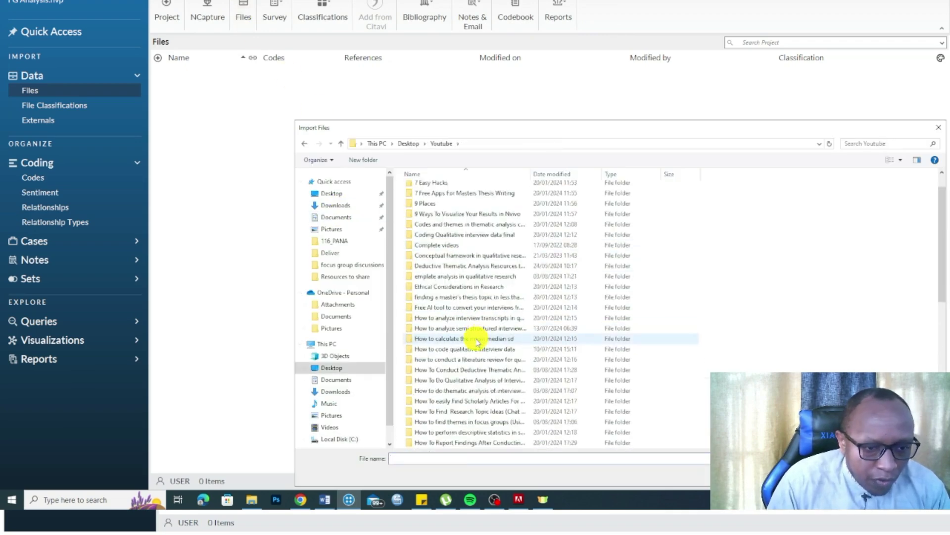
click(352, 264)
click(452, 209)
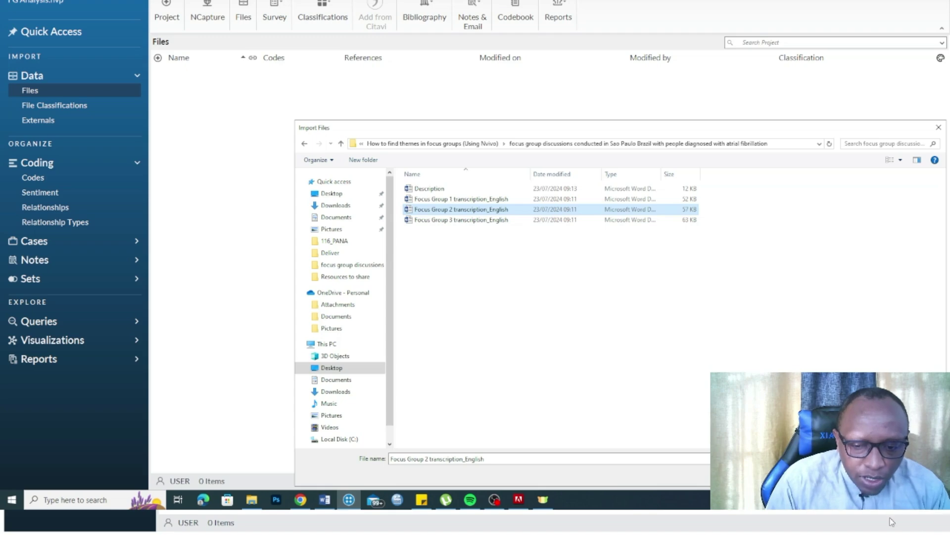
key(Return)
click(513, 213)
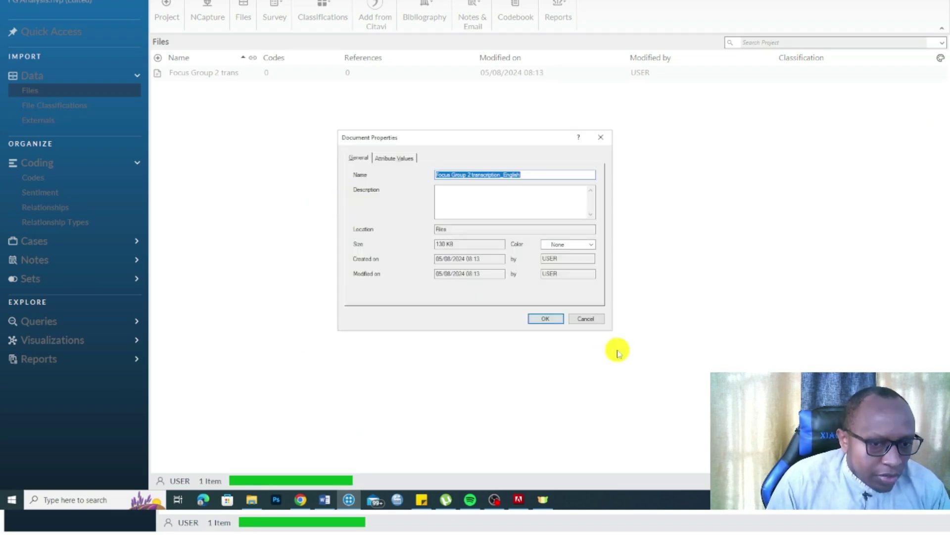
click(550, 319)
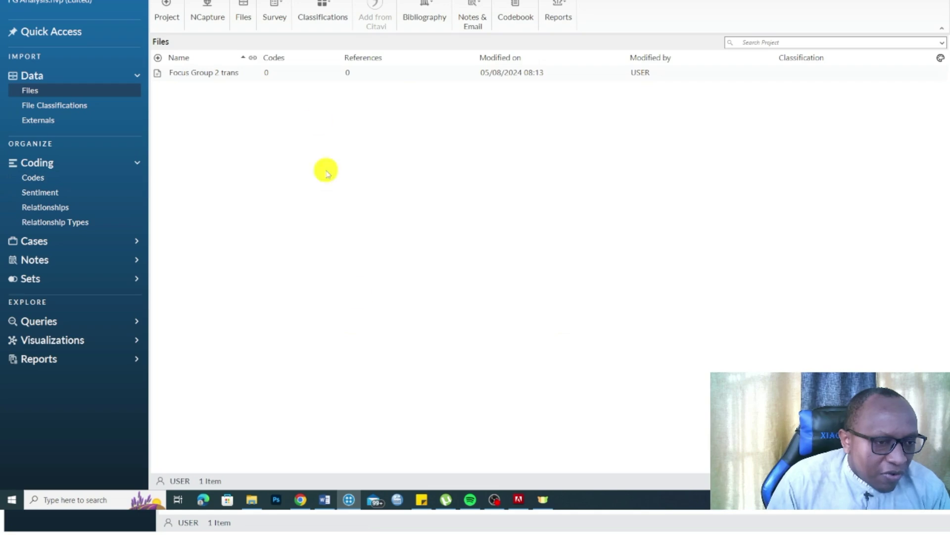
Open the imported Focus Group 2 transcription_English document in the project.
click(217, 71)
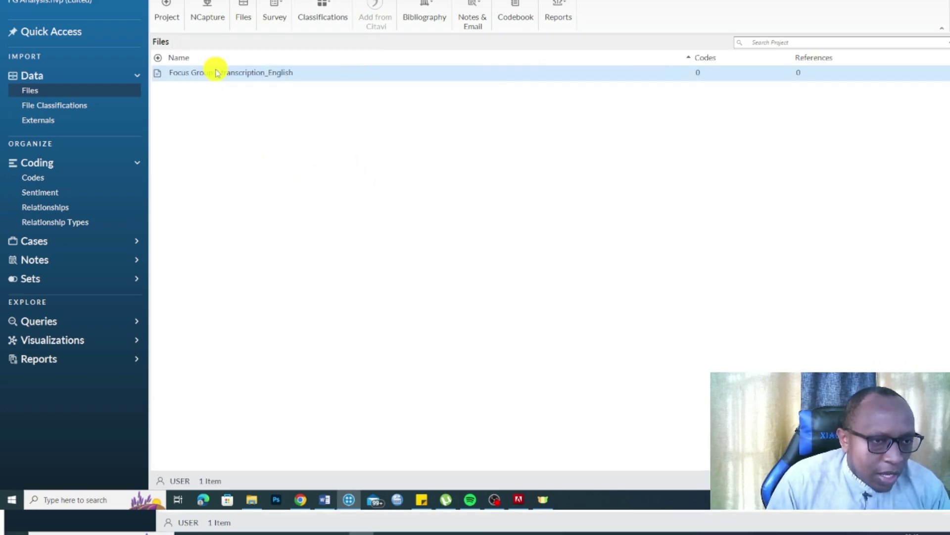
double_click(215, 69)
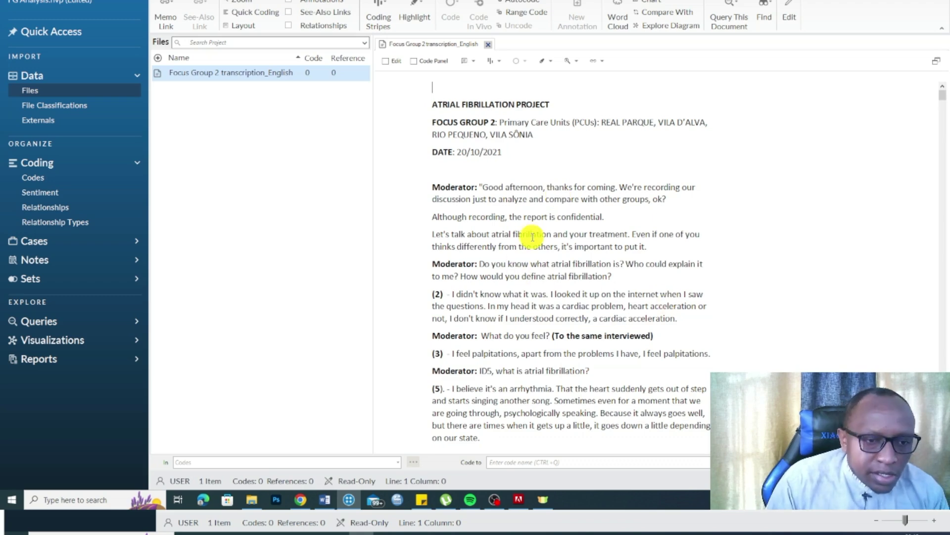
Create a new folder named Initial Codes inside the Codes area.
click(26, 177)
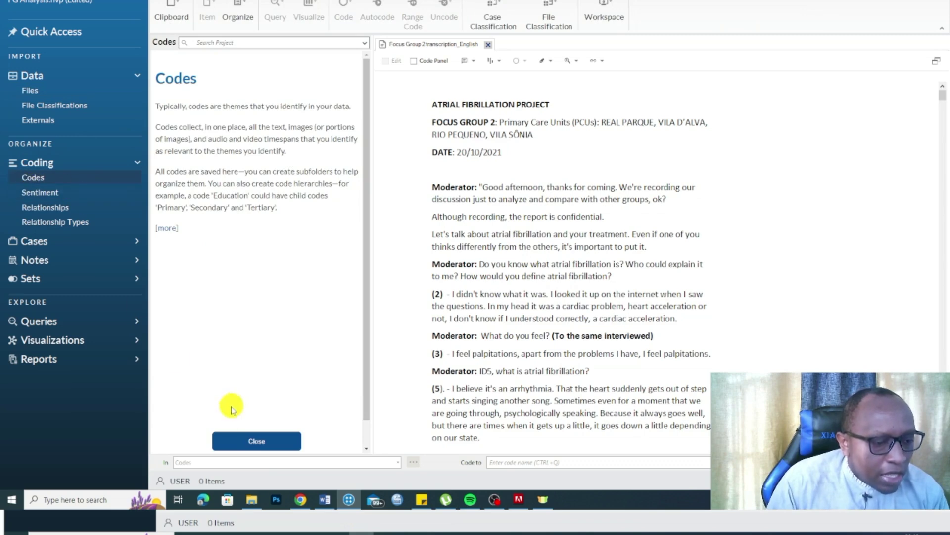
click(243, 440)
click(35, 178)
right_click(37, 178)
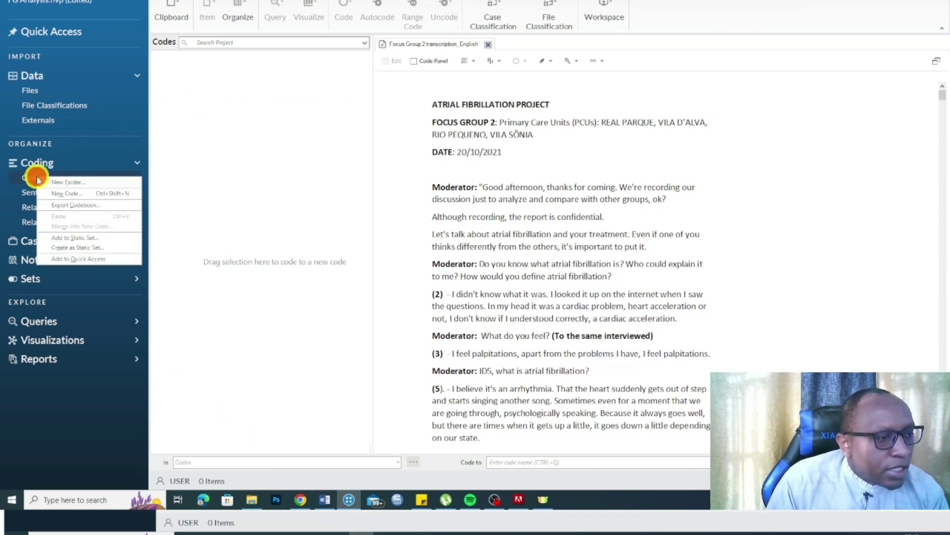
click(64, 183)
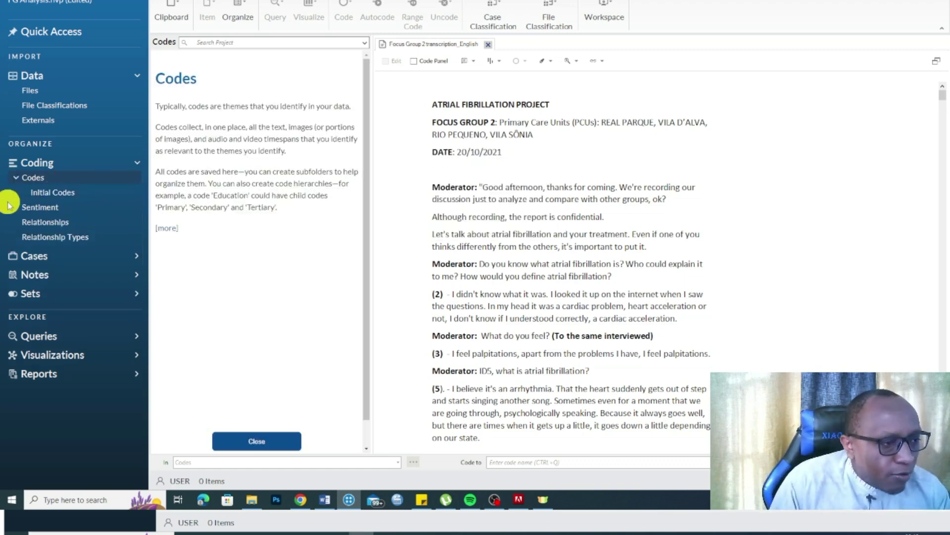
Open the Initial Codes folder and dismiss the introduction so its empty code list is shown beside the transcript.
click(39, 196)
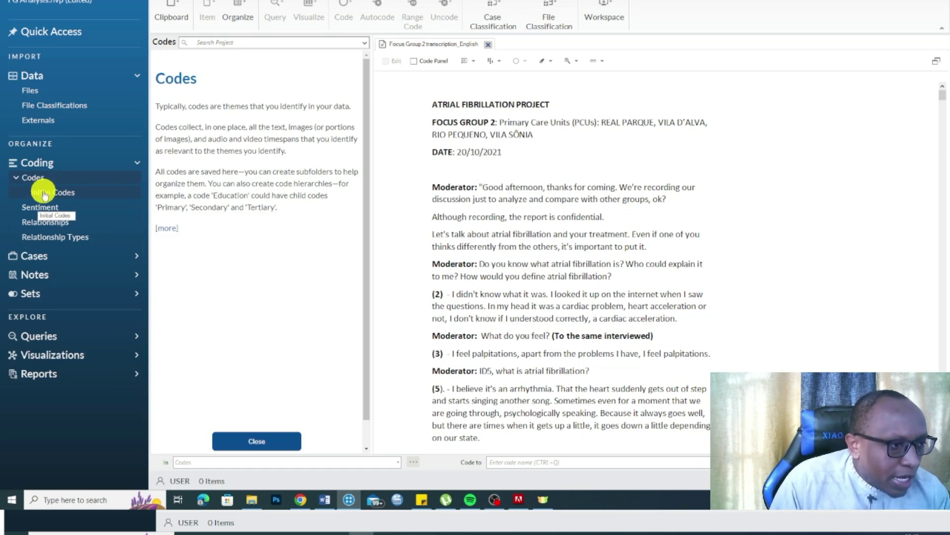
click(260, 440)
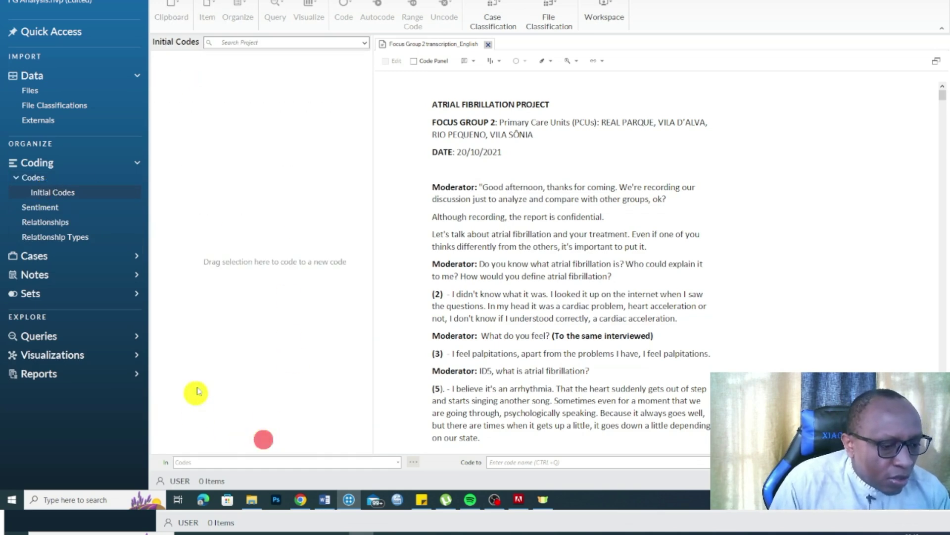
click(54, 194)
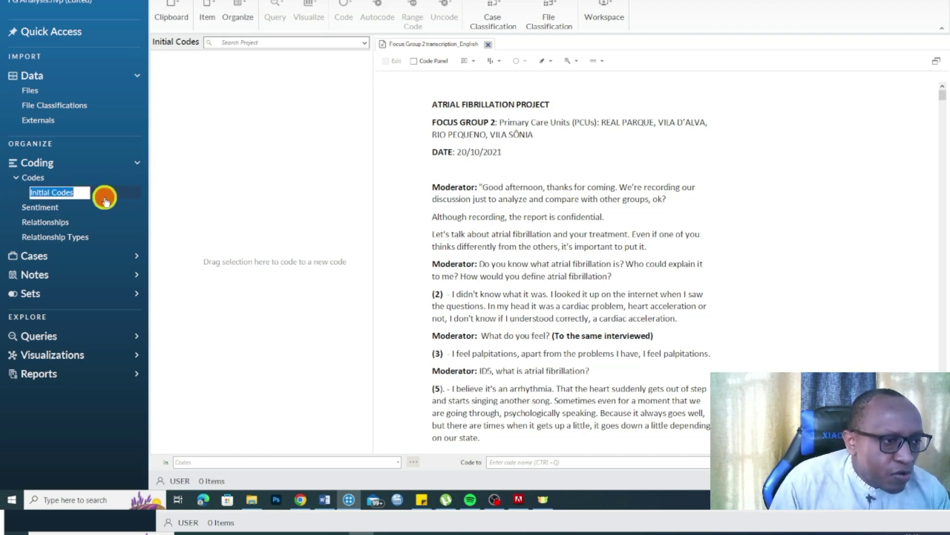
click(18, 193)
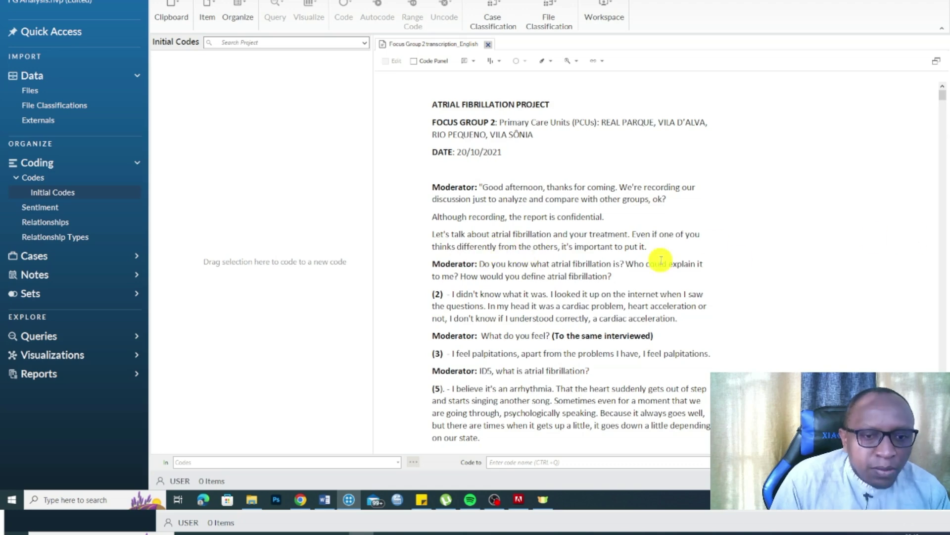
Select the moderator's question in the transcript about knowing, explaining and defining atrial fibrillation.
scroll(520, 270, down, 1)
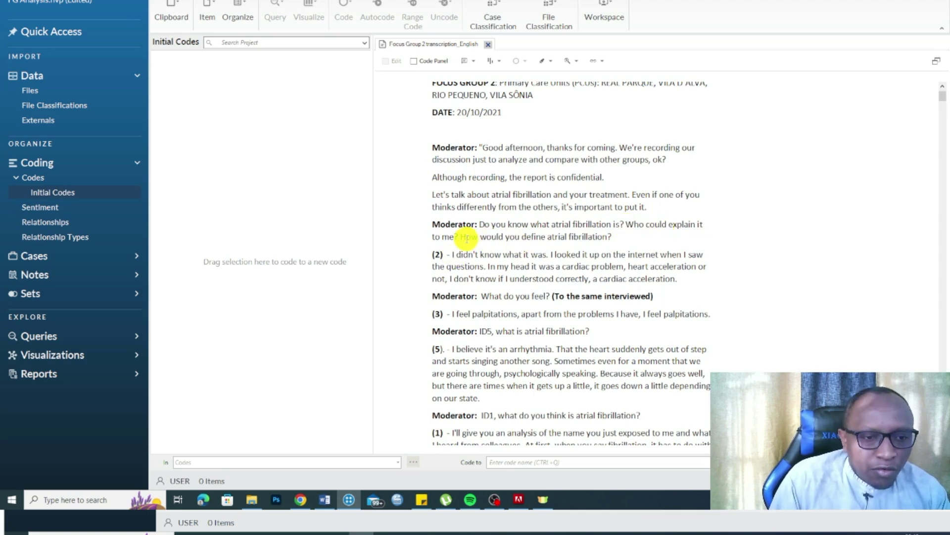
triple_click(502, 237)
drag(479, 221, 633, 245)
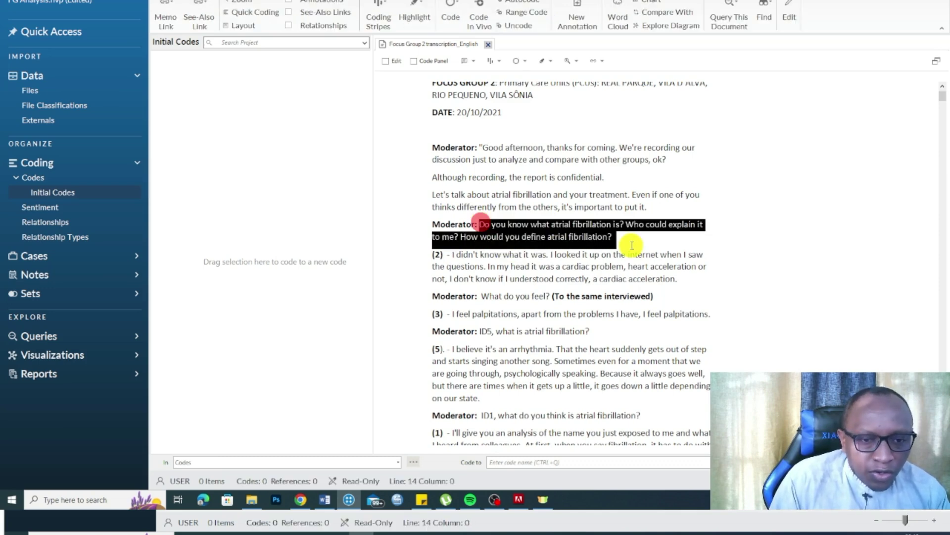
Create a code in Initial Codes named "1. Do you know what atrial fibrillation isWho could explain it to me How would you define atrial fibrillation".
right_click(573, 241)
click(603, 355)
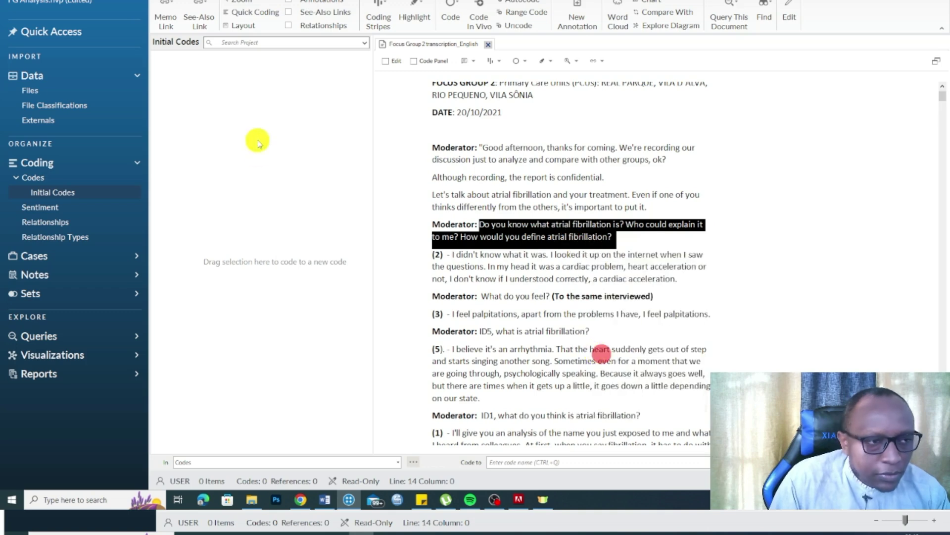
right_click(257, 139)
click(285, 147)
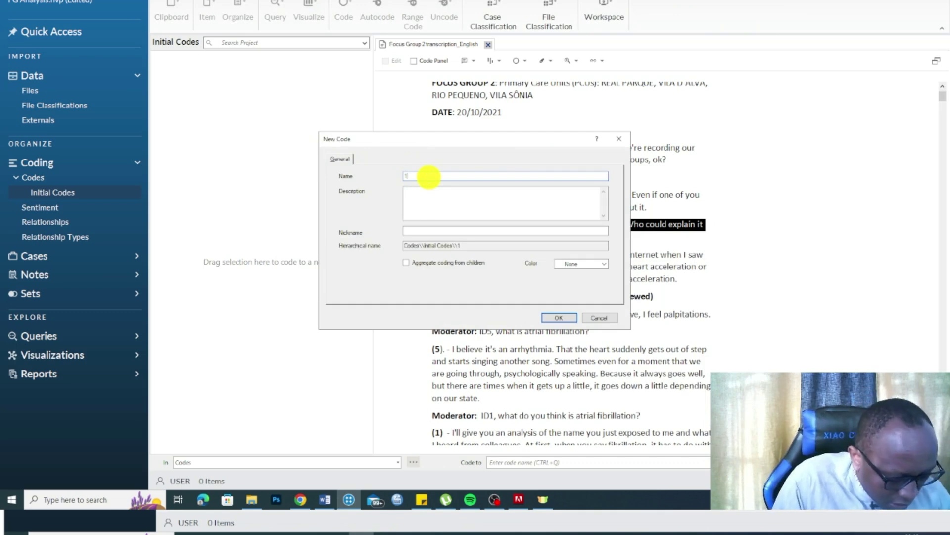
right_click(441, 179)
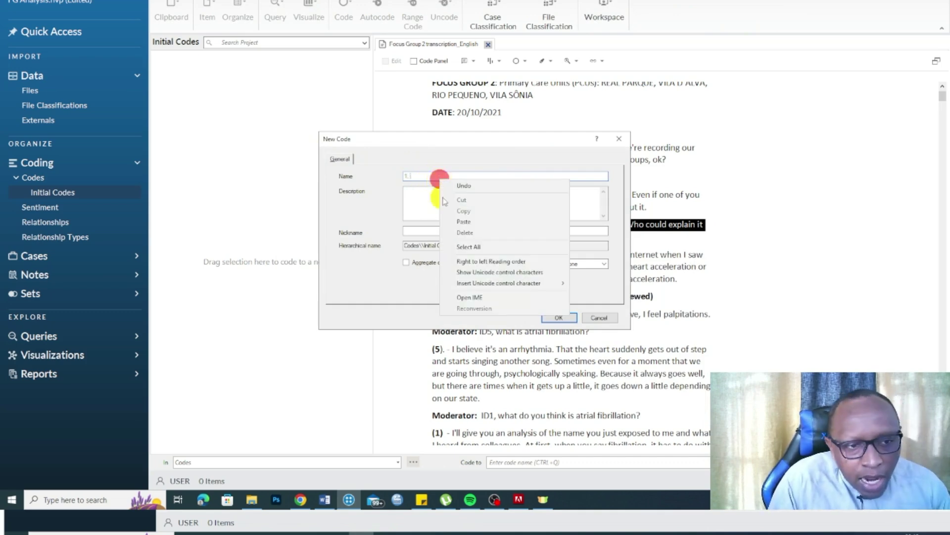
click(470, 219)
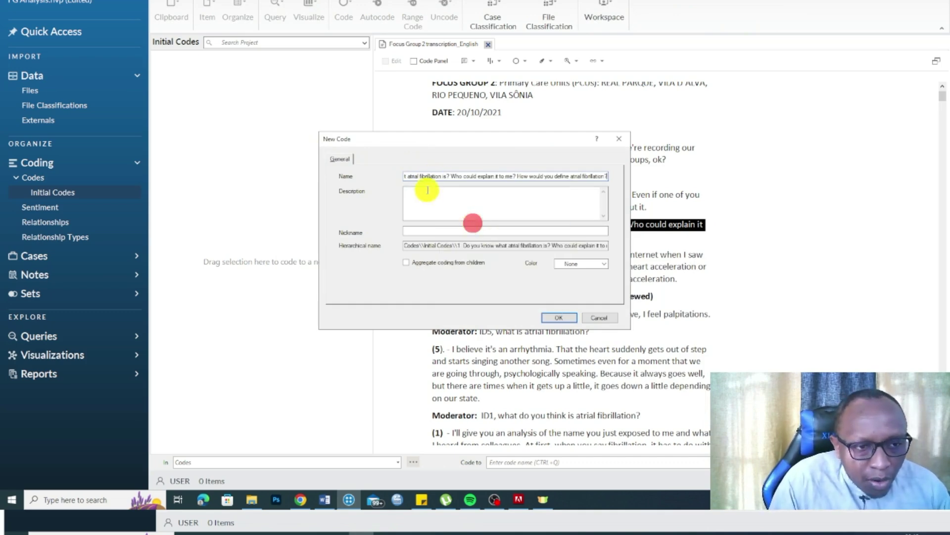
click(569, 318)
click(565, 215)
click(558, 317)
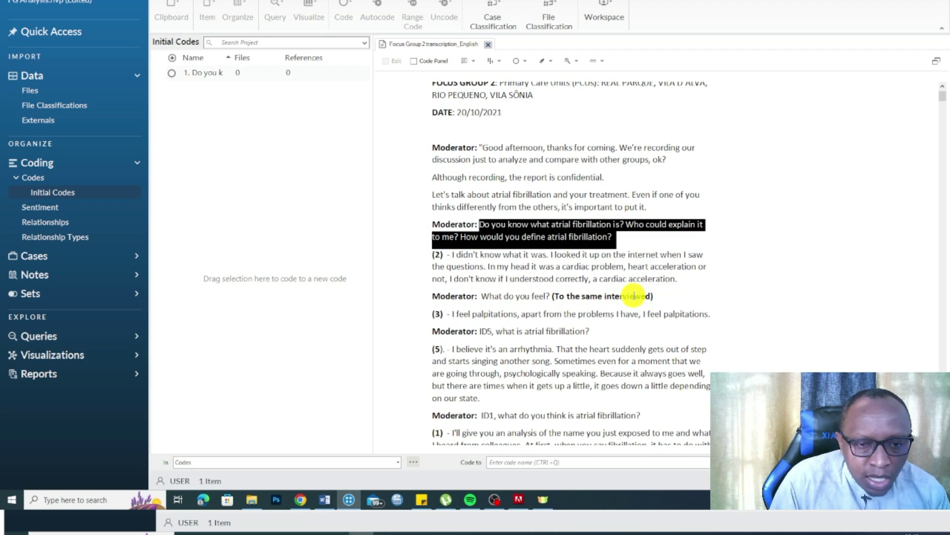
Copy the phrase "cardiac acceleration" from the end of participant 2's answer in the transcript.
drag(677, 279, 481, 266)
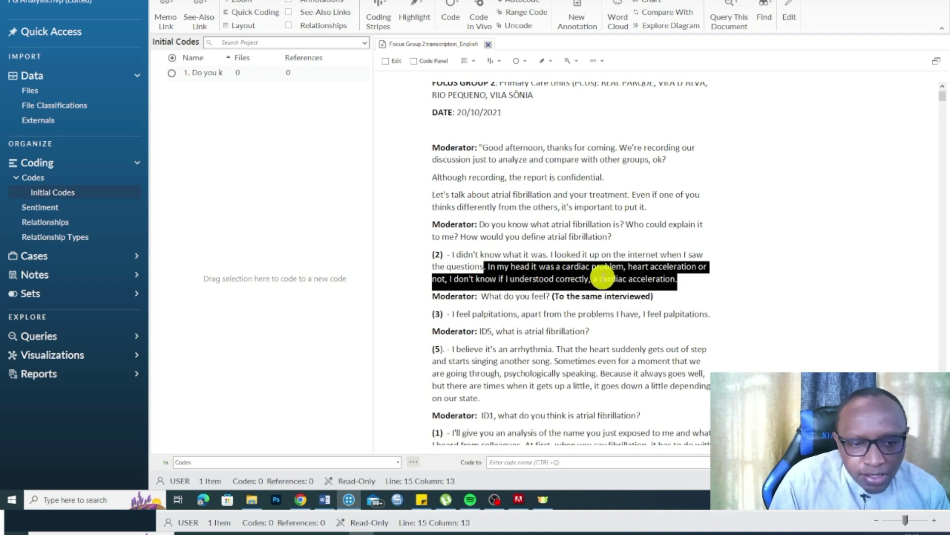
click(600, 279)
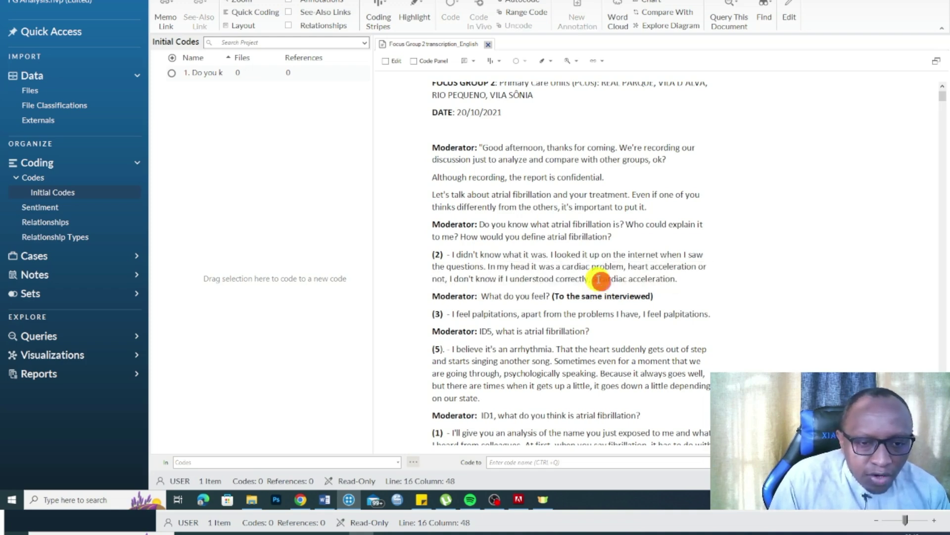
drag(601, 279, 675, 279)
right_click(644, 279)
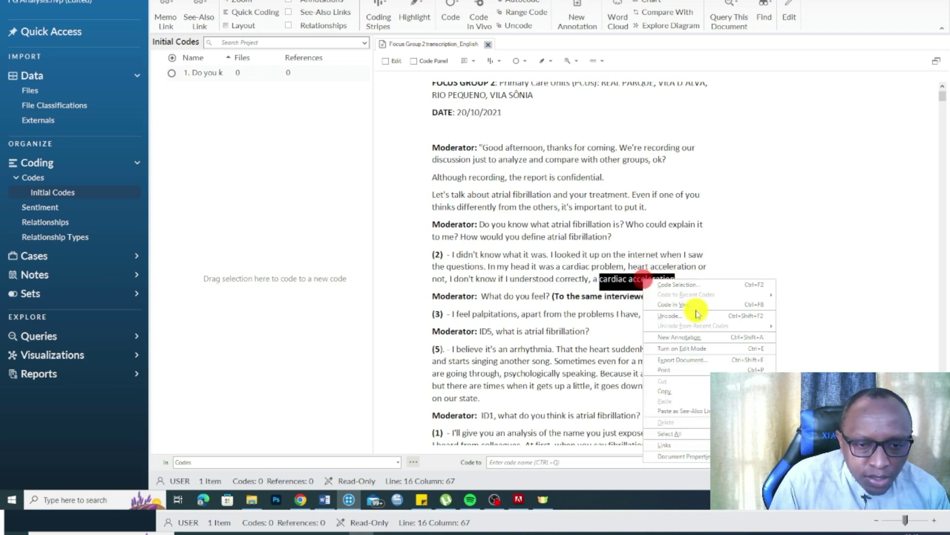
click(665, 391)
Code participant 2's passage from "In my head it was a cardiac problem" to its end to a new code named cardiac acceleration.
click(485, 268)
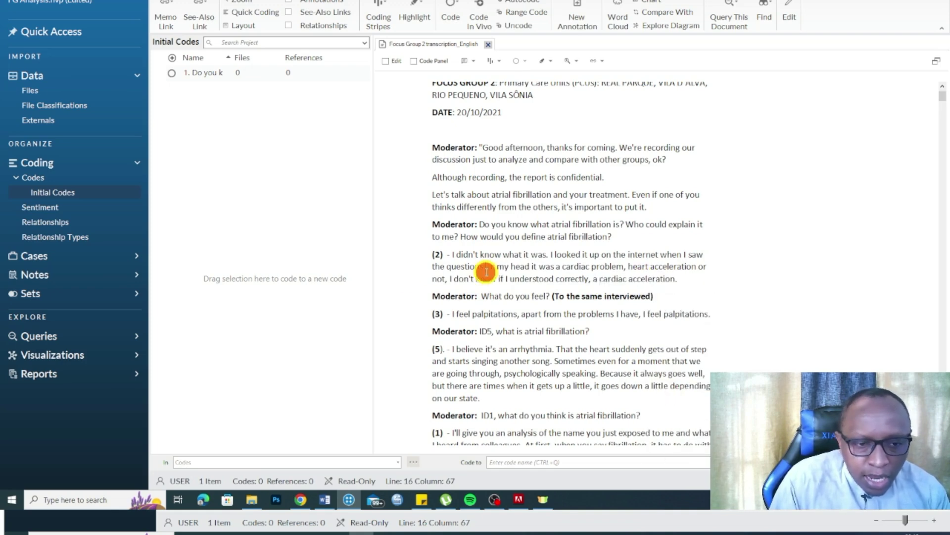
drag(485, 267, 689, 278)
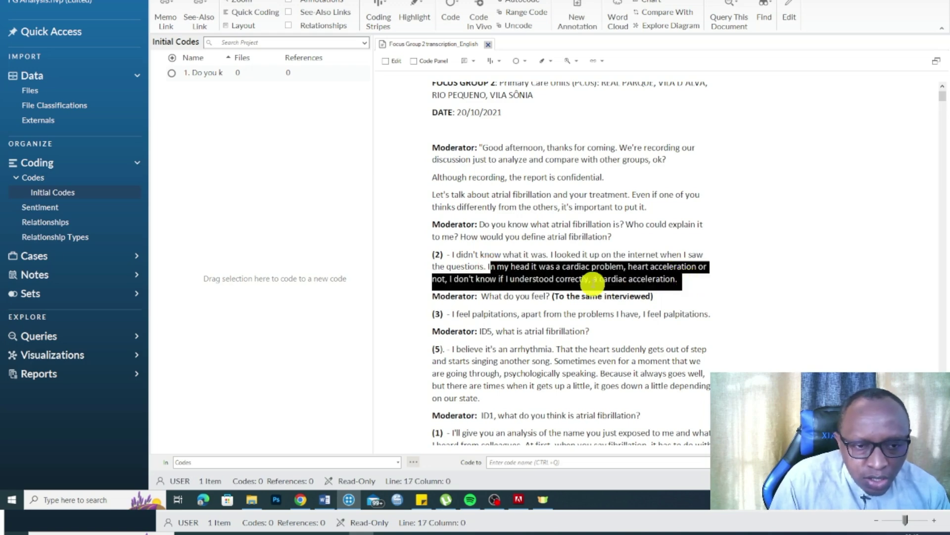
drag(488, 267, 682, 278)
drag(607, 276, 218, 226)
right_click(451, 221)
click(476, 255)
click(525, 271)
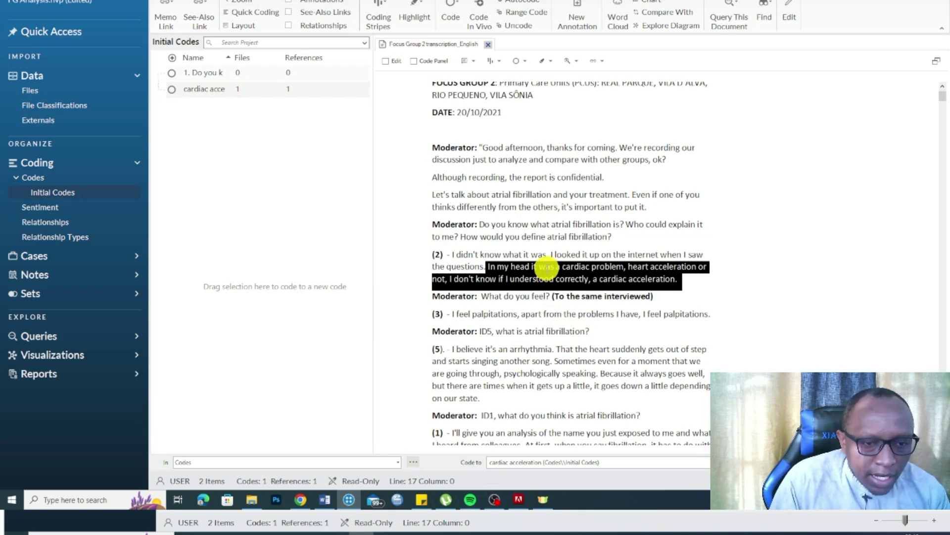
Try to code participant 2's selected passage to a new child code under the "1. Do you know what atrial fibrillation" code.
right_click(547, 269)
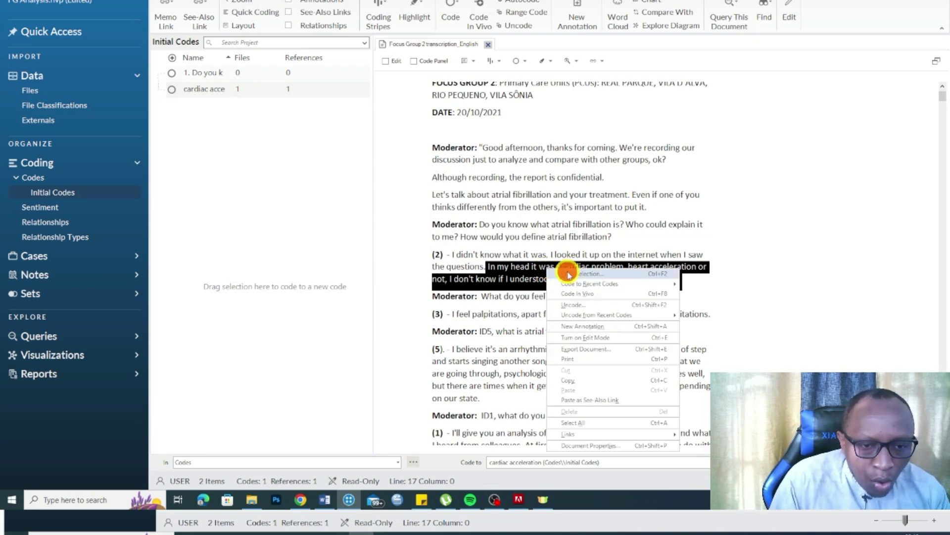
click(584, 274)
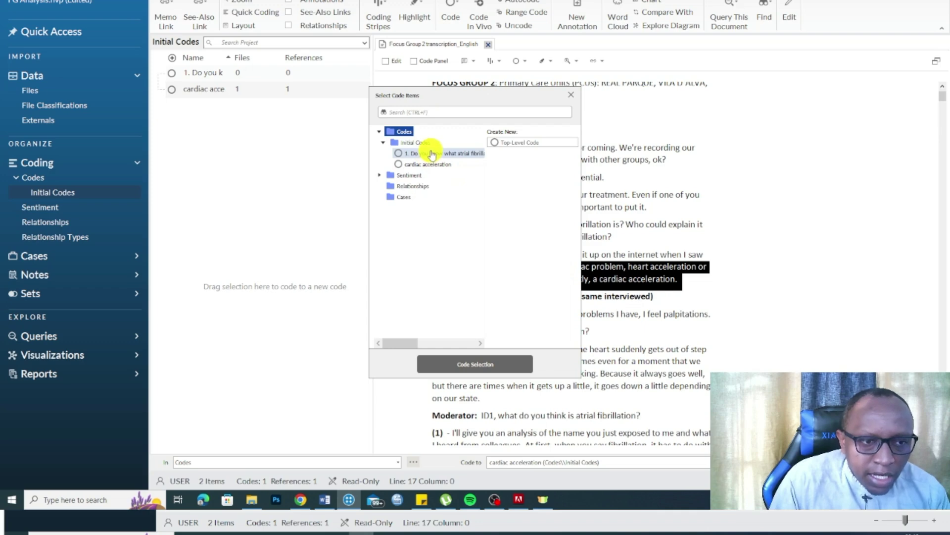
click(429, 157)
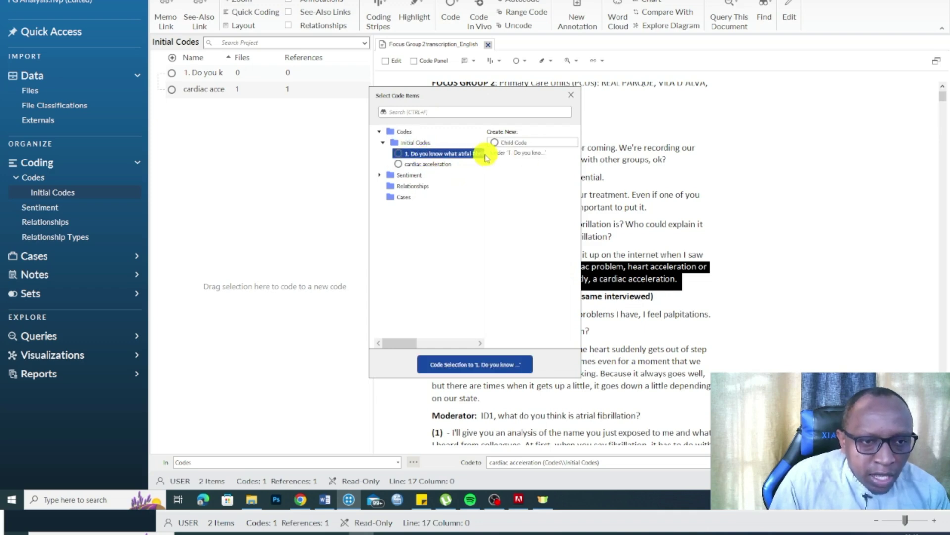
click(504, 143)
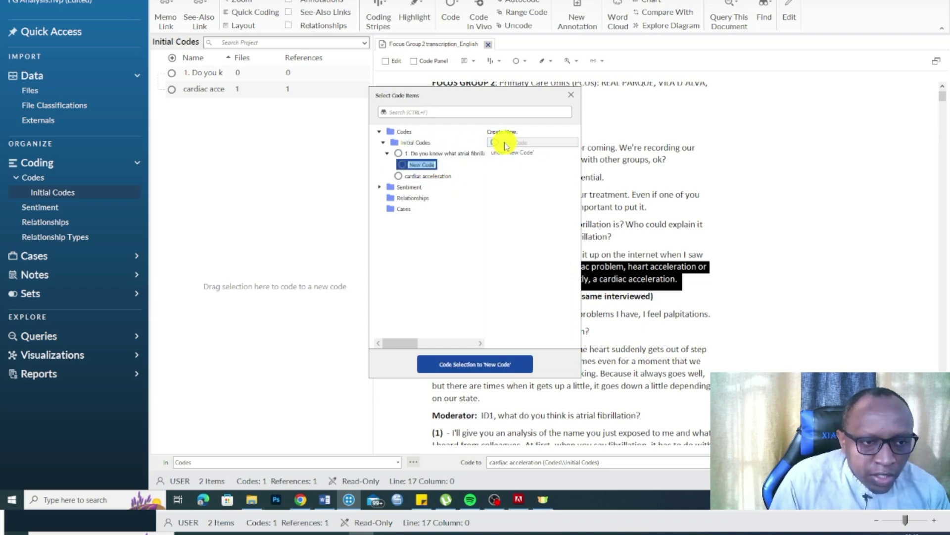
right_click(420, 165)
click(456, 190)
click(453, 363)
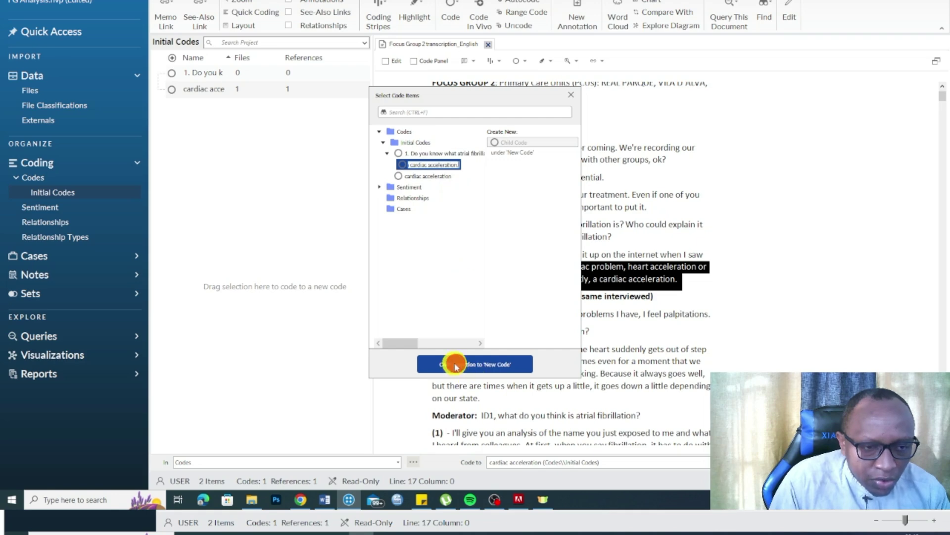
Delete the "In my head" child code from under the question 1 code.
click(226, 93)
key(Delete)
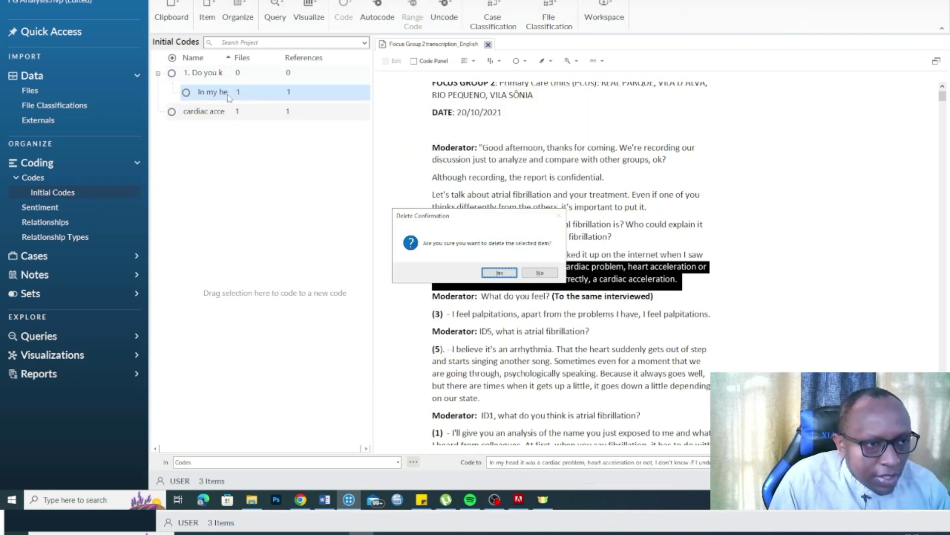
click(516, 272)
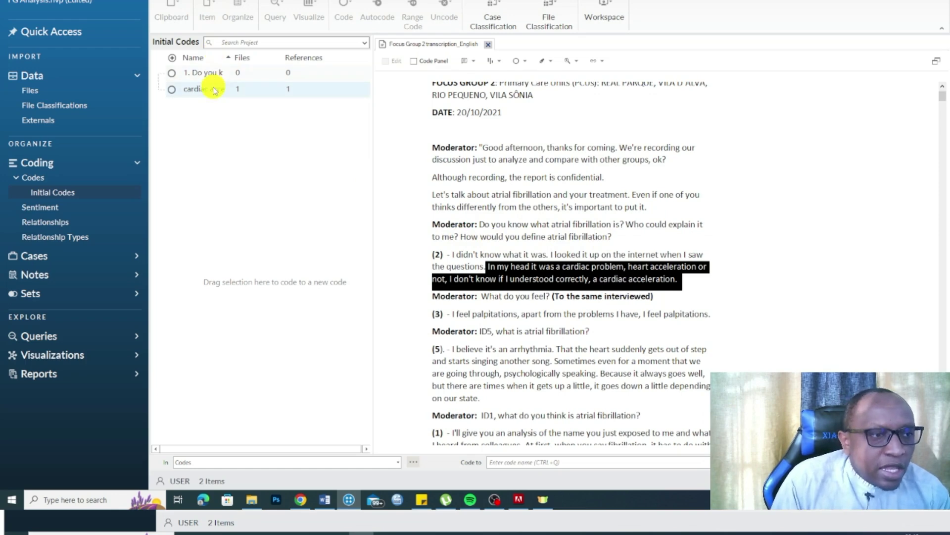
Nest the cardiac acceleration code under the question 1 code and make the parent aggregate coding from its children.
drag(212, 92, 243, 70)
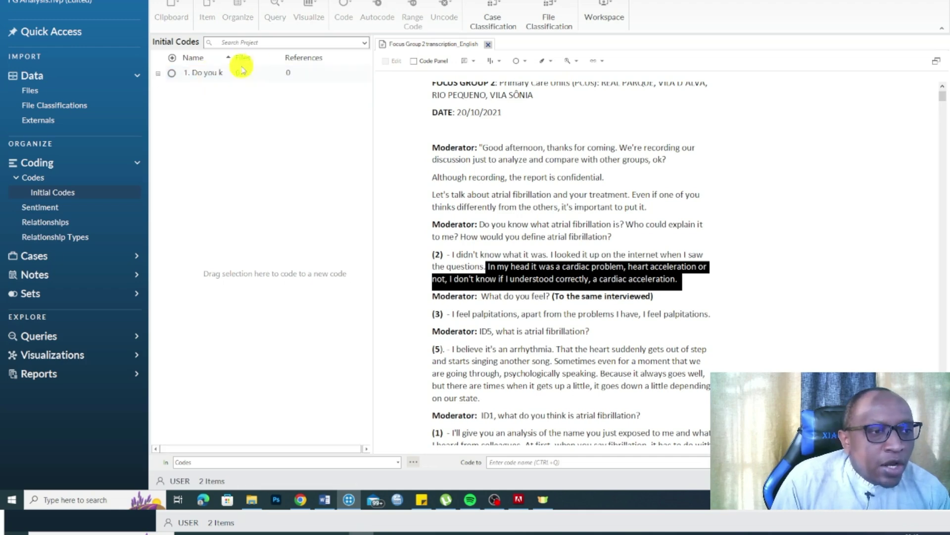
click(158, 73)
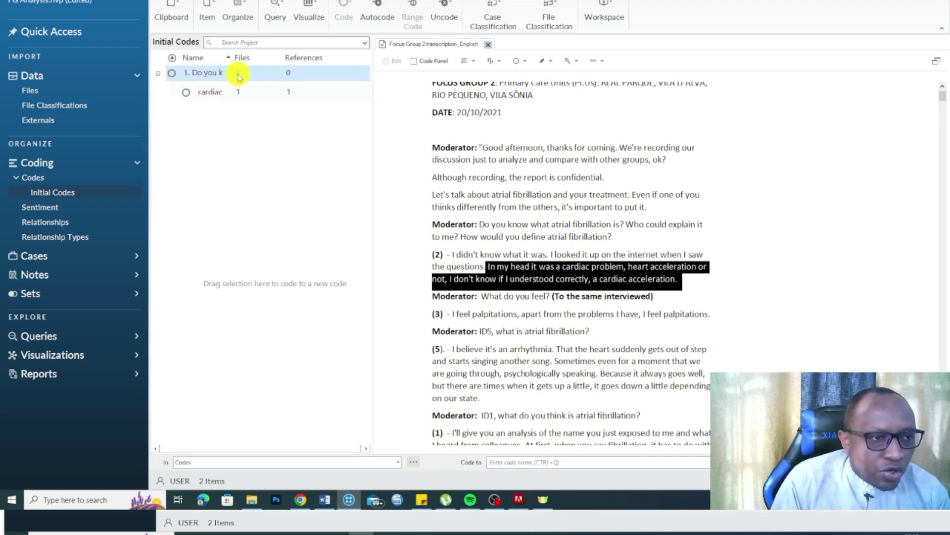
right_click(212, 75)
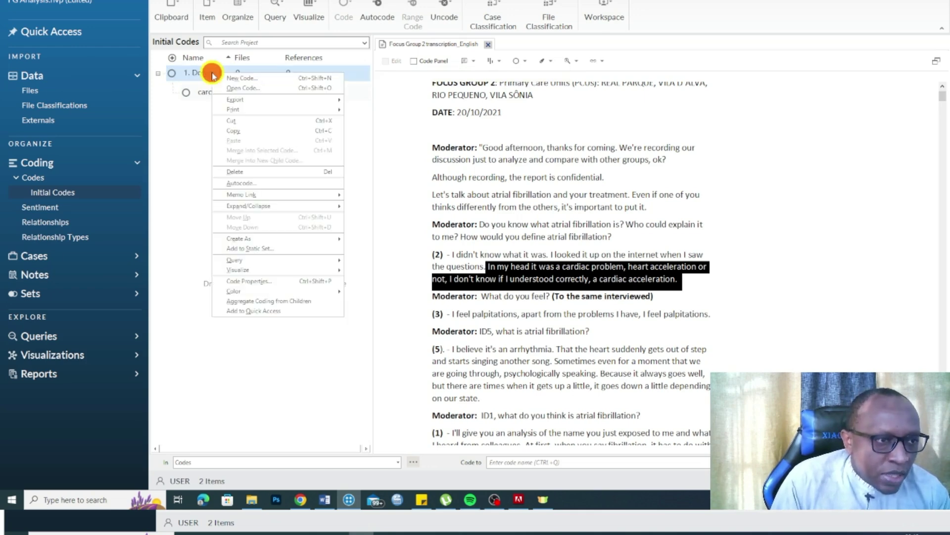
click(263, 302)
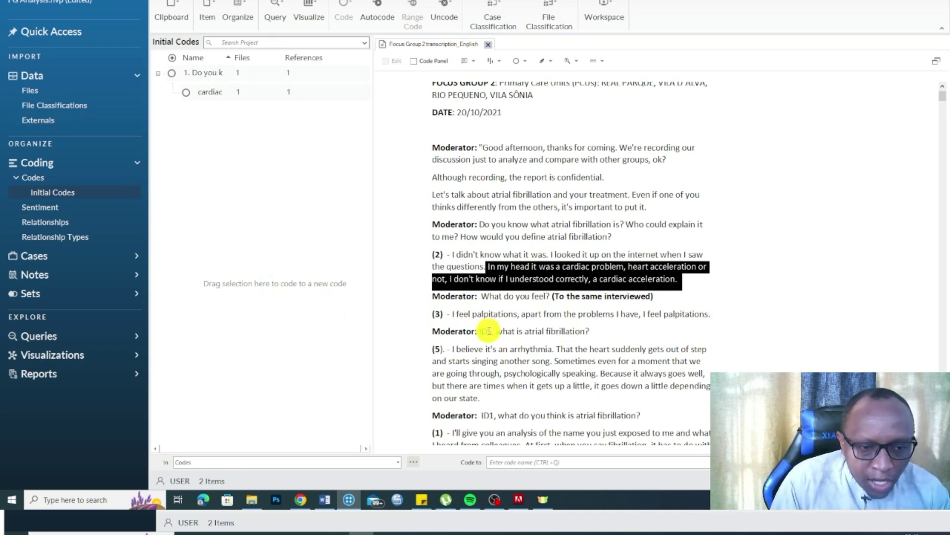
Code participant 5's whole answer, starting "I believe it's an arrhythmia", to a new code named Arrhythmia in Initial Codes.
scroll(492, 299, down, 1)
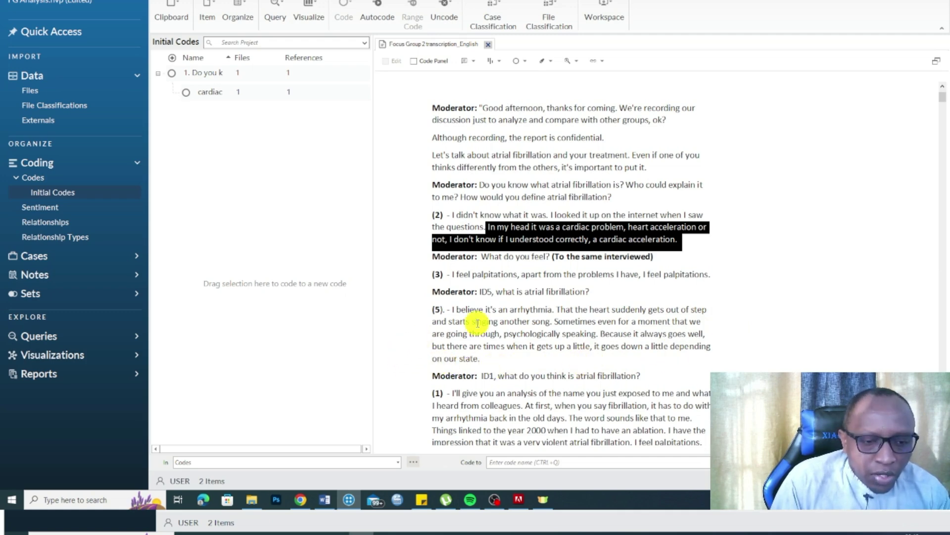
drag(452, 310, 497, 361)
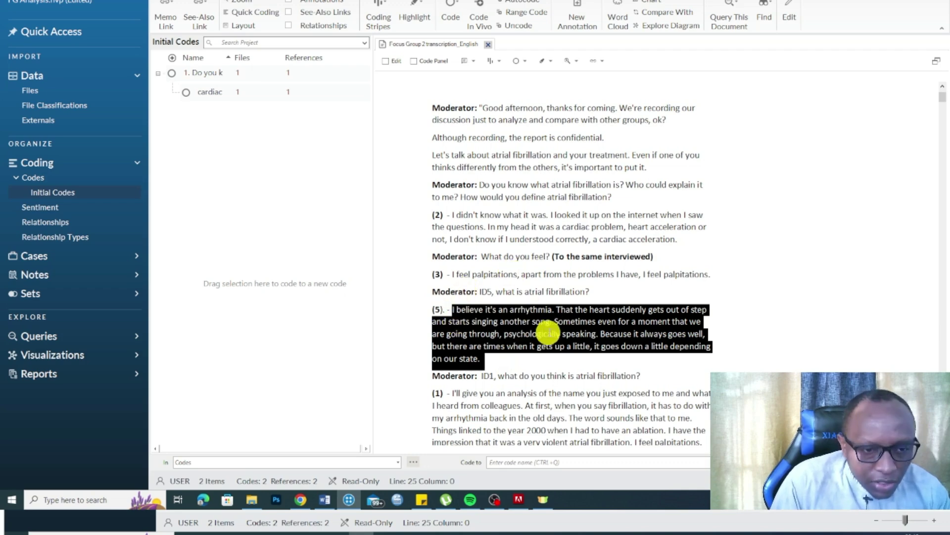
click(541, 324)
drag(513, 314, 285, 226)
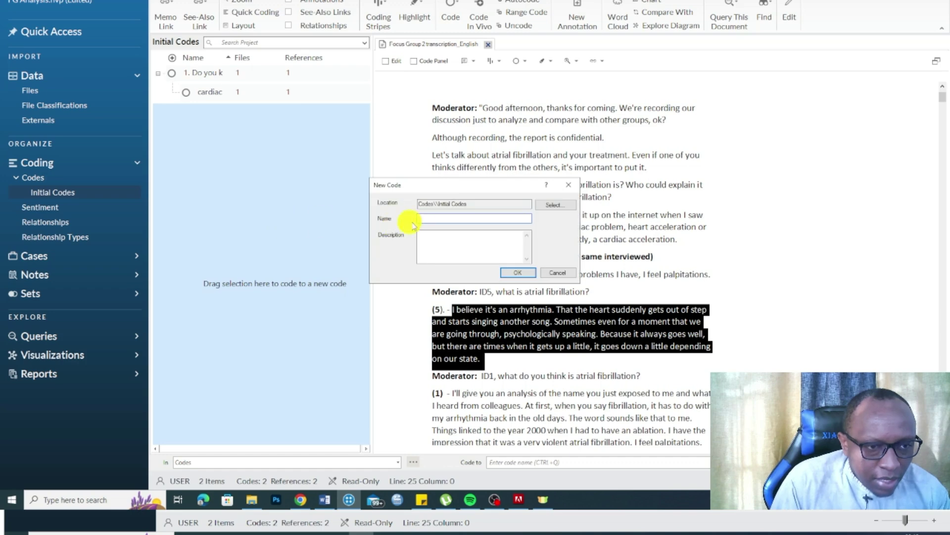
right_click(420, 220)
click(460, 261)
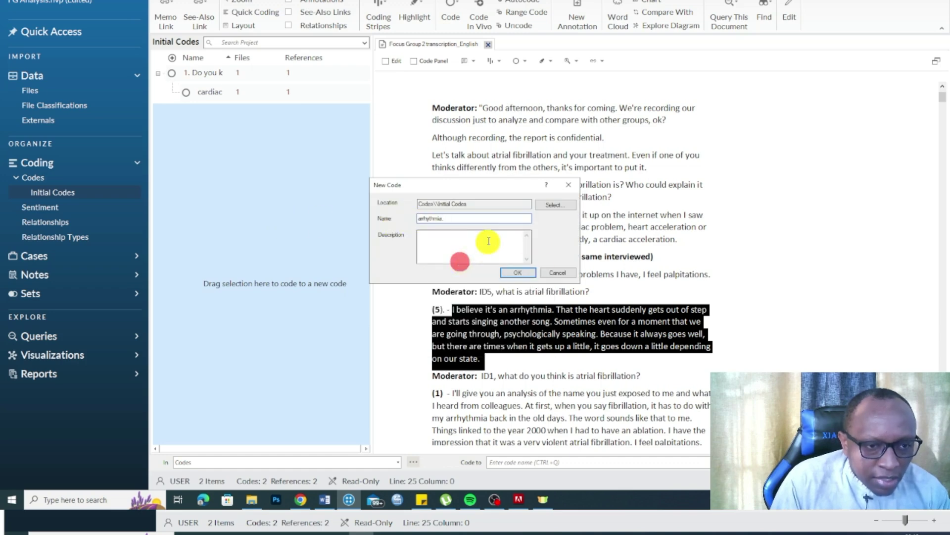
key(Home)
key(Delete)
key(Delete)
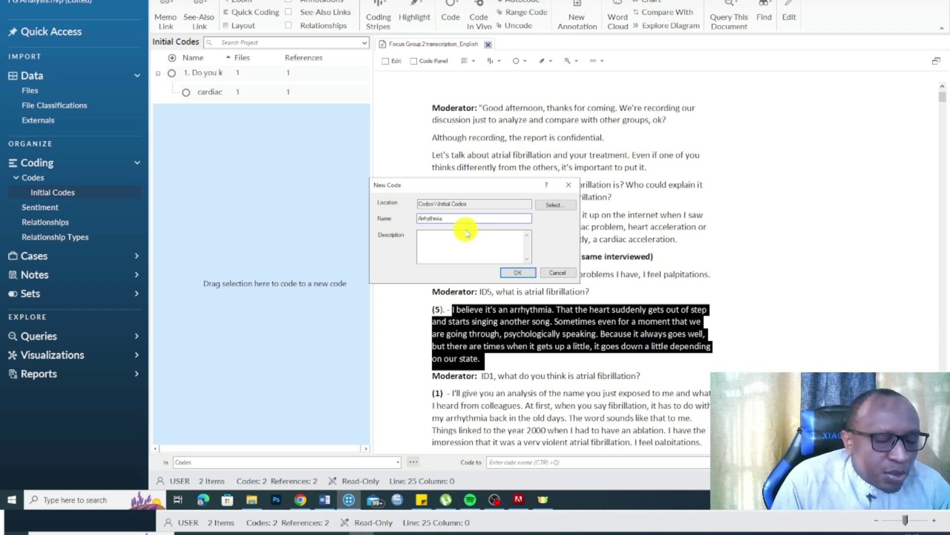
click(515, 272)
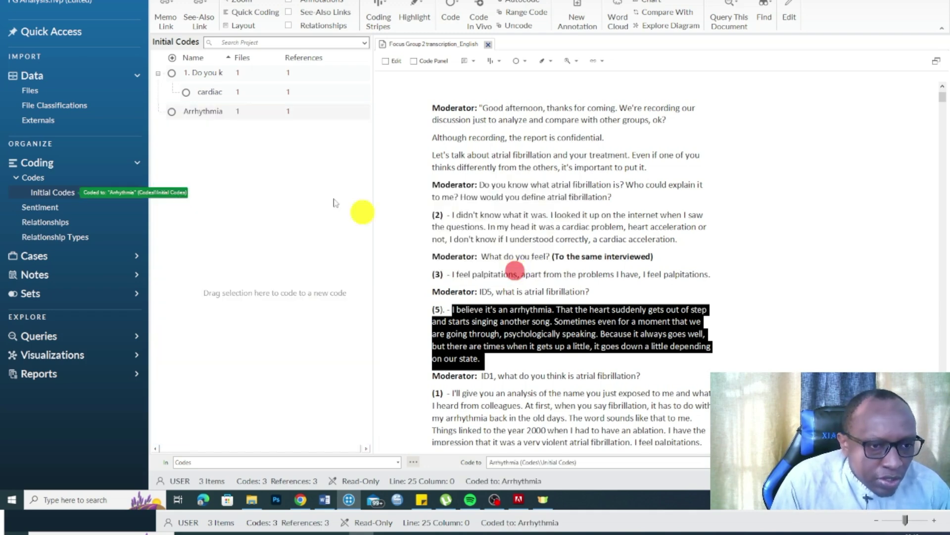
Nest the Arrhythmia code under the question 1 code.
click(209, 113)
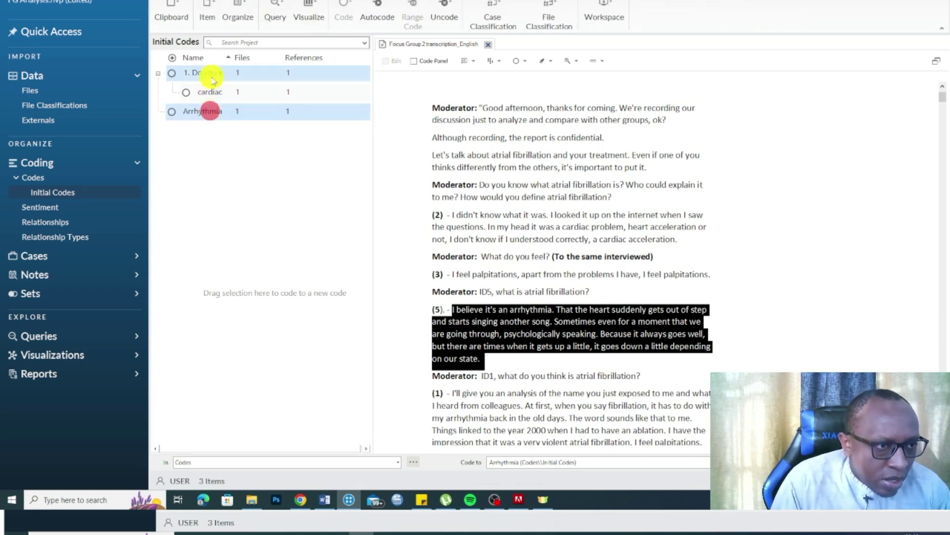
drag(193, 115, 204, 69)
click(195, 110)
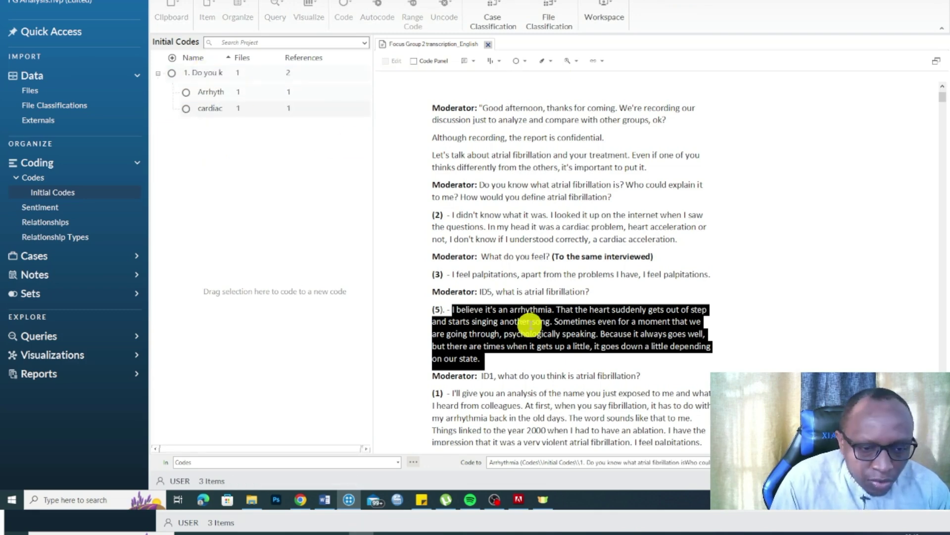
Code participant 1's passage from "At first, when you say fibrillation" to "I feel palpitations" to the existing Arrhythmia code.
scroll(535, 322, down, 2)
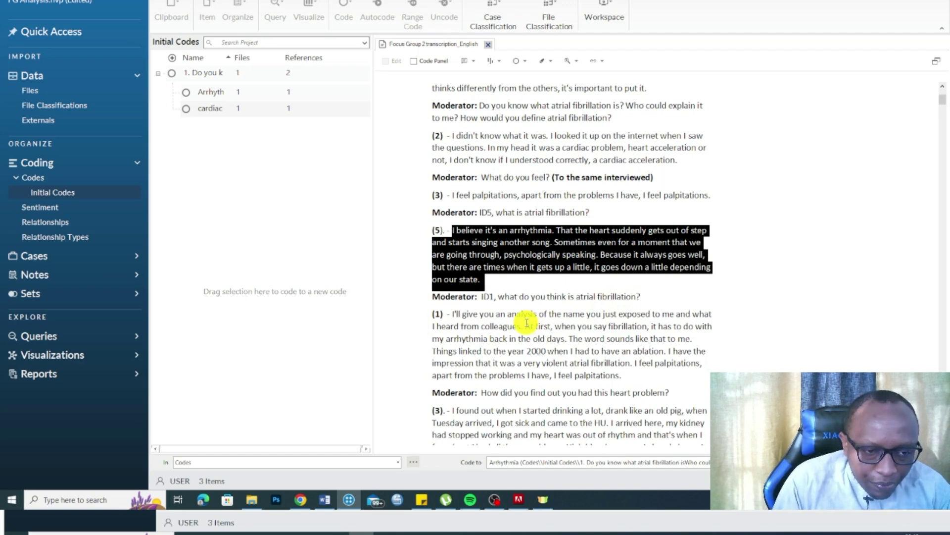
scroll(527, 322, down, 1)
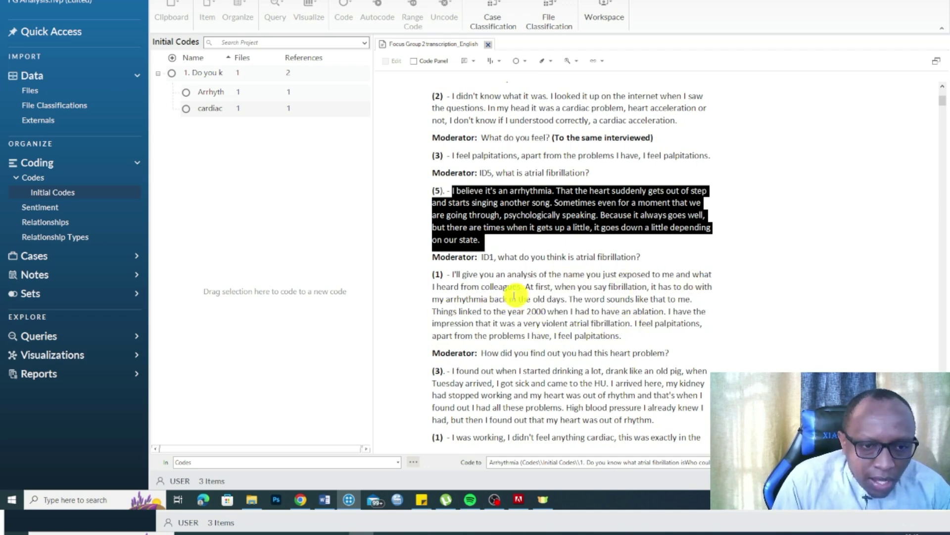
drag(525, 286, 621, 337)
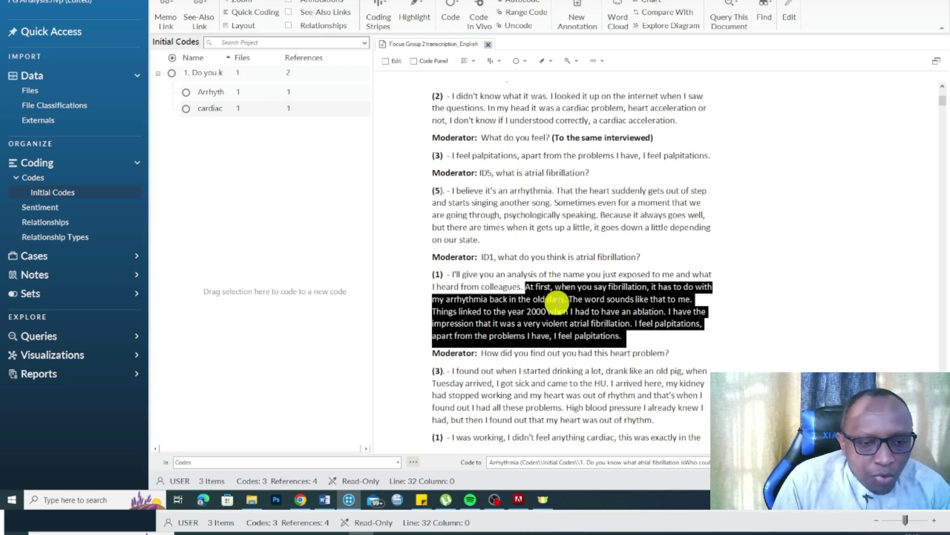
drag(573, 309, 237, 94)
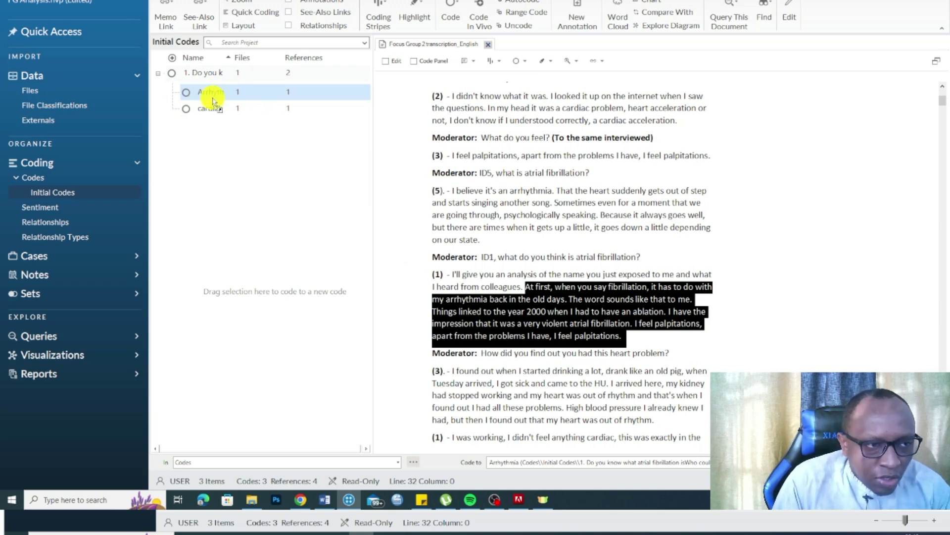
drag(214, 95, 215, 94)
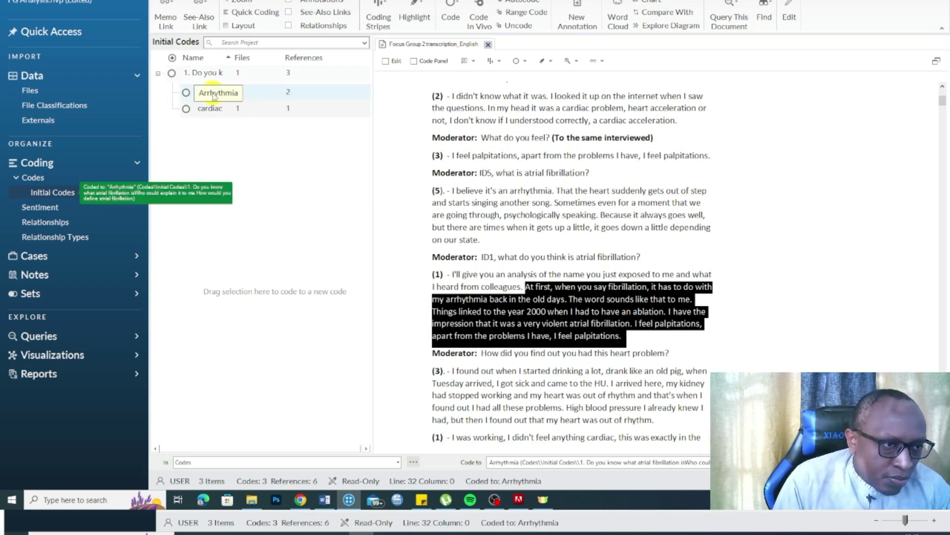
Review the references coded to Arrhythmia and return to the Focus Group 2 transcript.
click(252, 94)
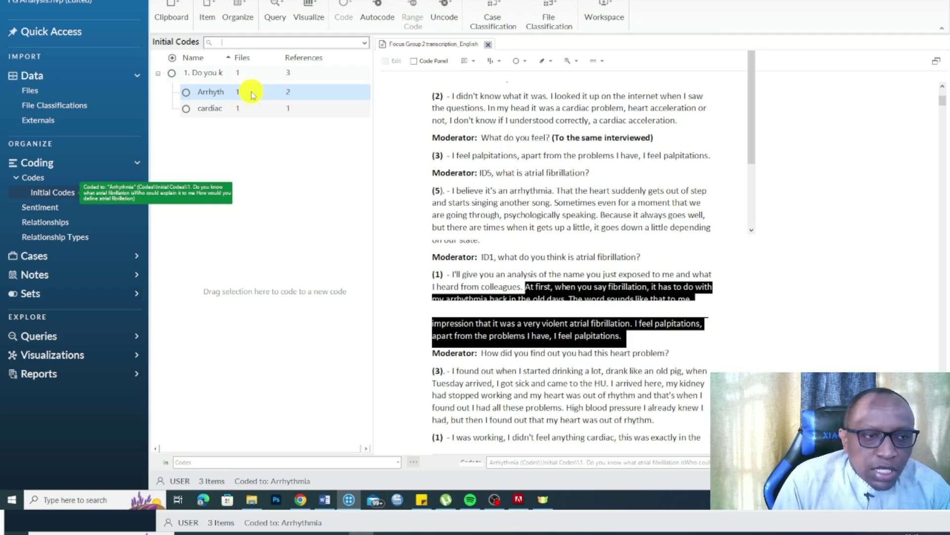
double_click(285, 92)
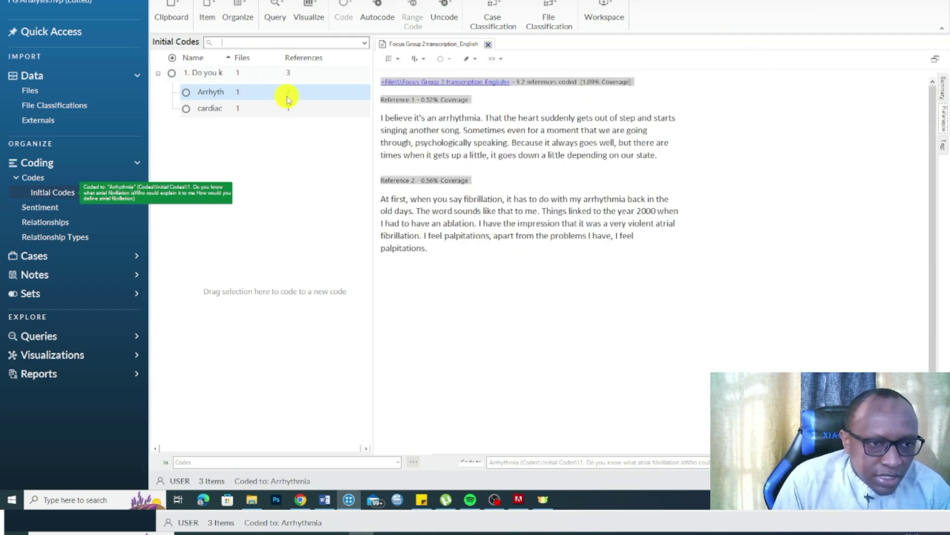
drag(723, 142, 393, 130)
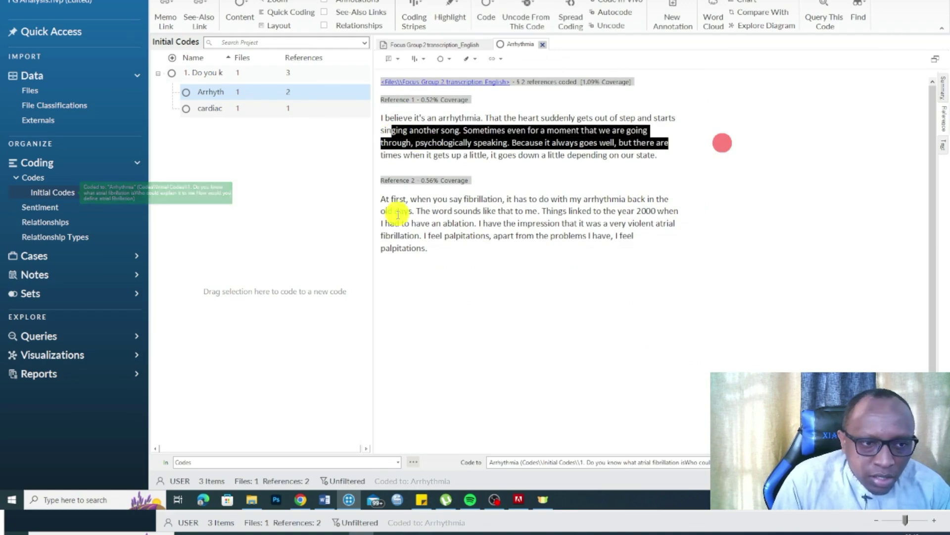
click(394, 44)
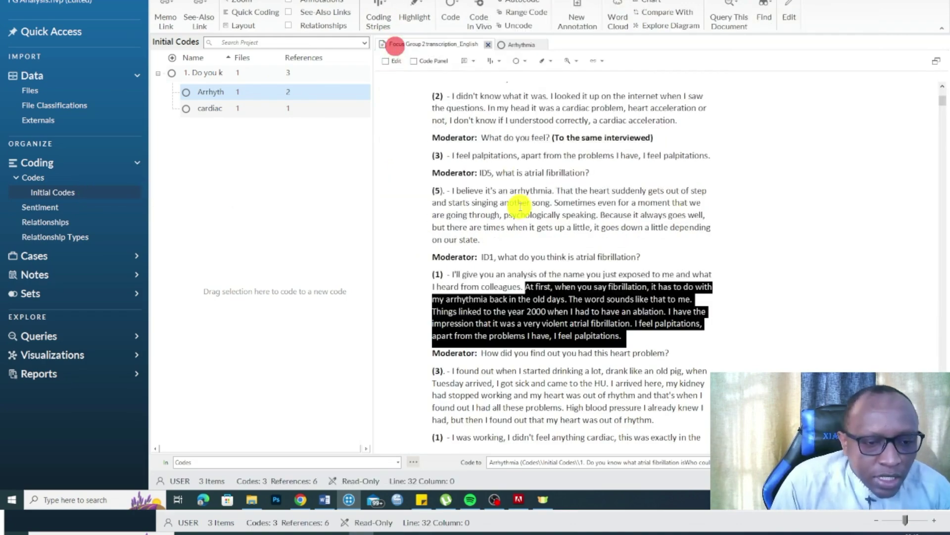
Create a new code in Initial Codes named "2. How did you find out you had this heart problem", copied from the moderator's question.
scroll(533, 242, down, 3)
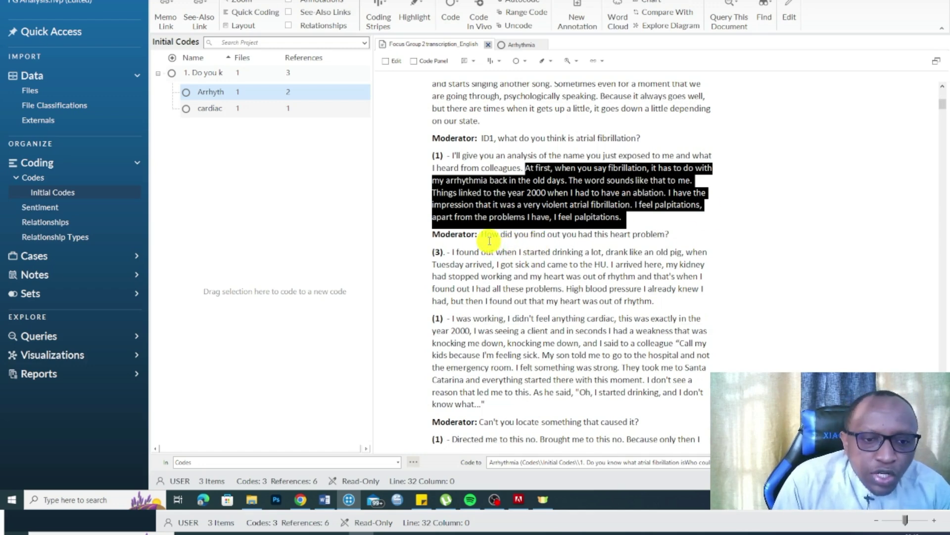
drag(483, 234, 682, 230)
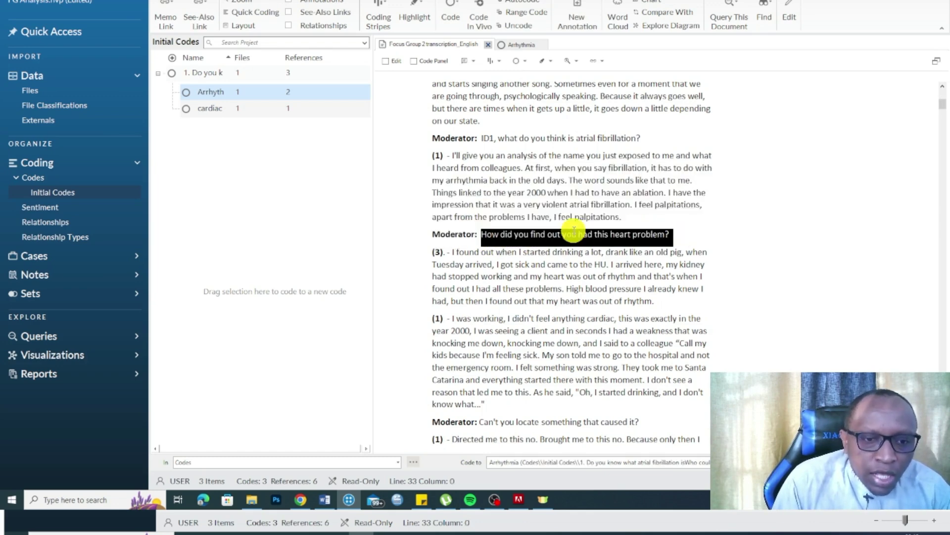
right_click(574, 233)
click(610, 341)
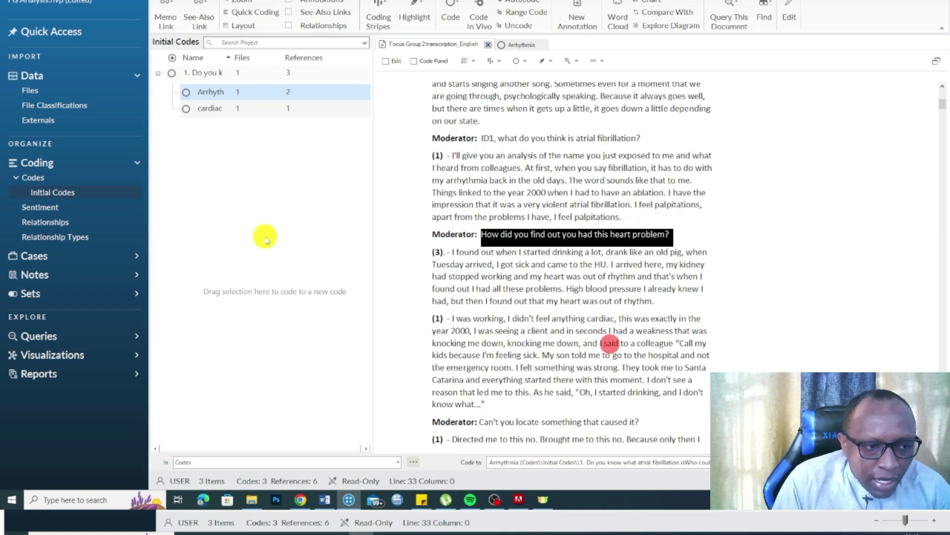
right_click(238, 207)
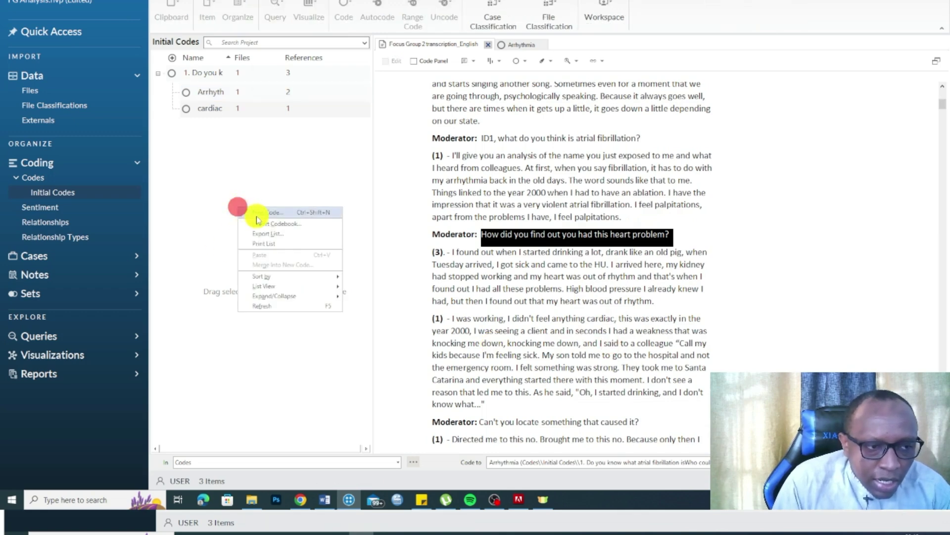
click(263, 216)
right_click(509, 177)
click(539, 219)
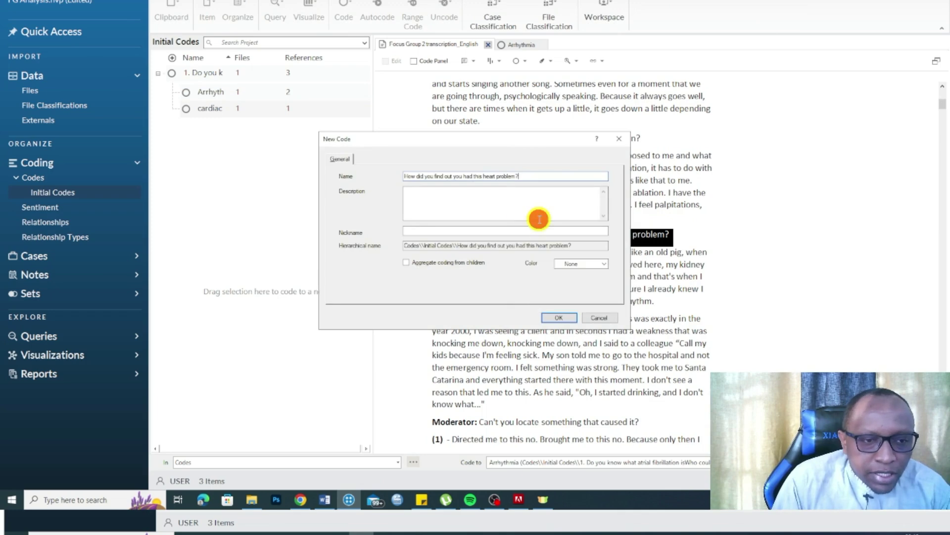
click(405, 177)
text(2.)
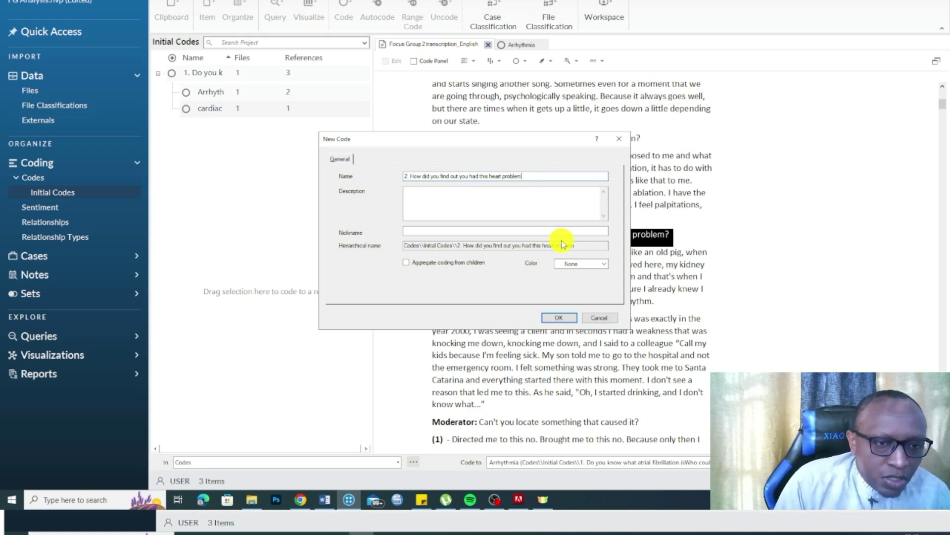
click(557, 318)
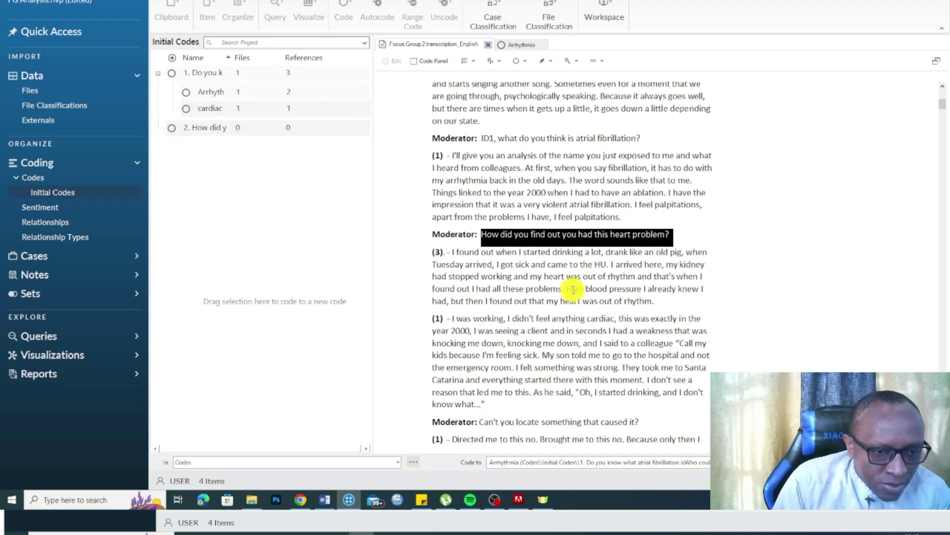
Code participant 3's phrase "I got sick and came to the HU." to a new child code under question 2 named "Diagnosed in a helathacre facility".
click(481, 255)
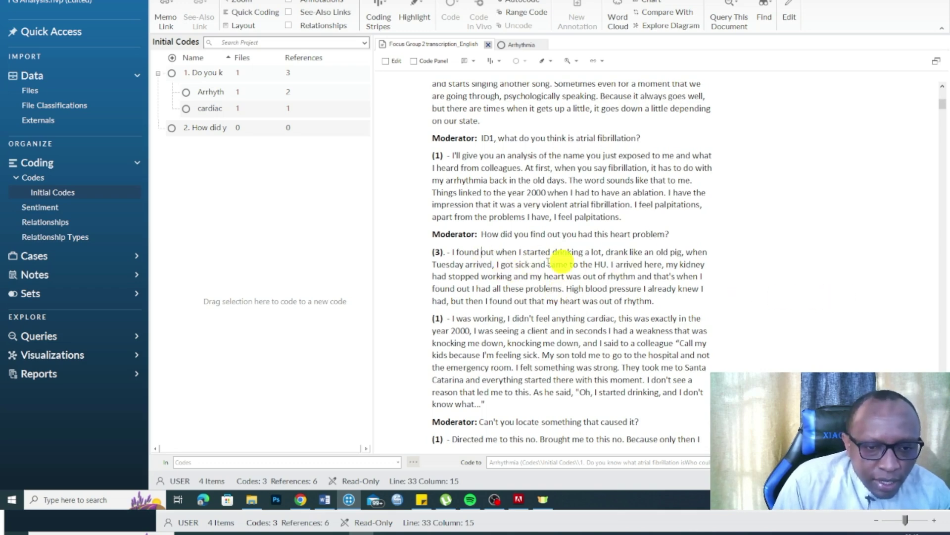
drag(497, 264, 609, 265)
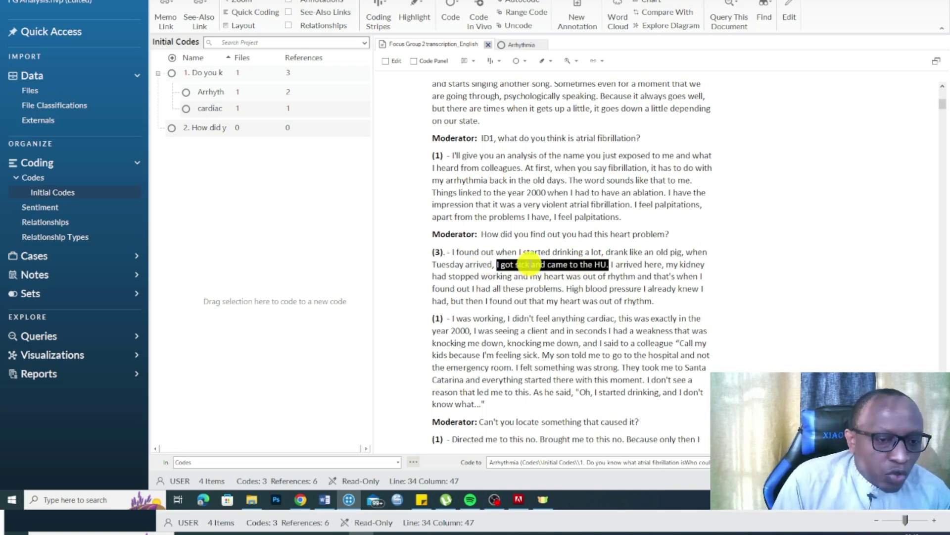
right_click(528, 264)
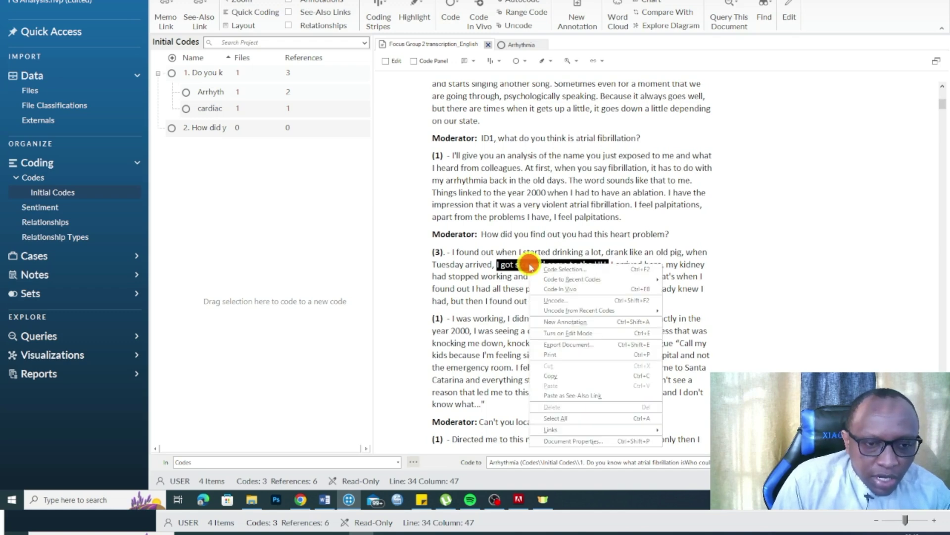
click(555, 269)
click(436, 186)
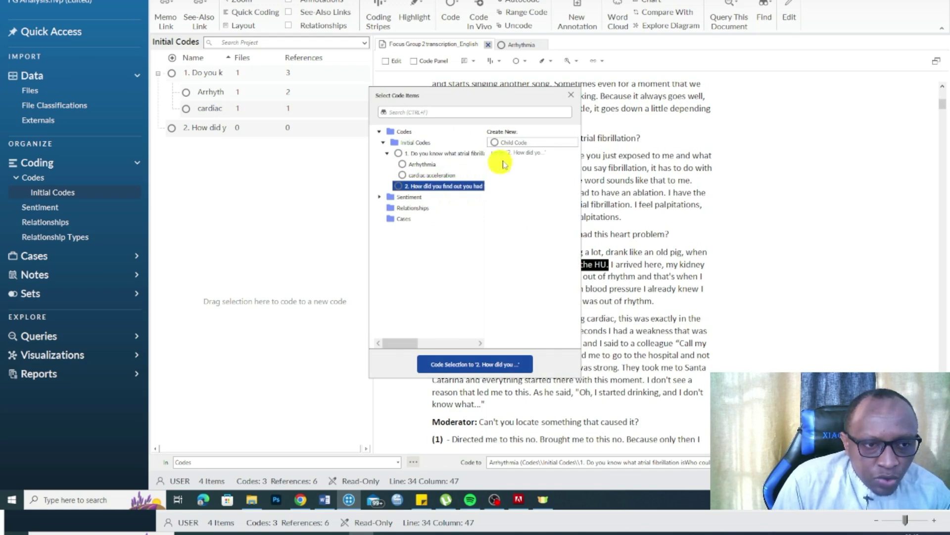
click(510, 142)
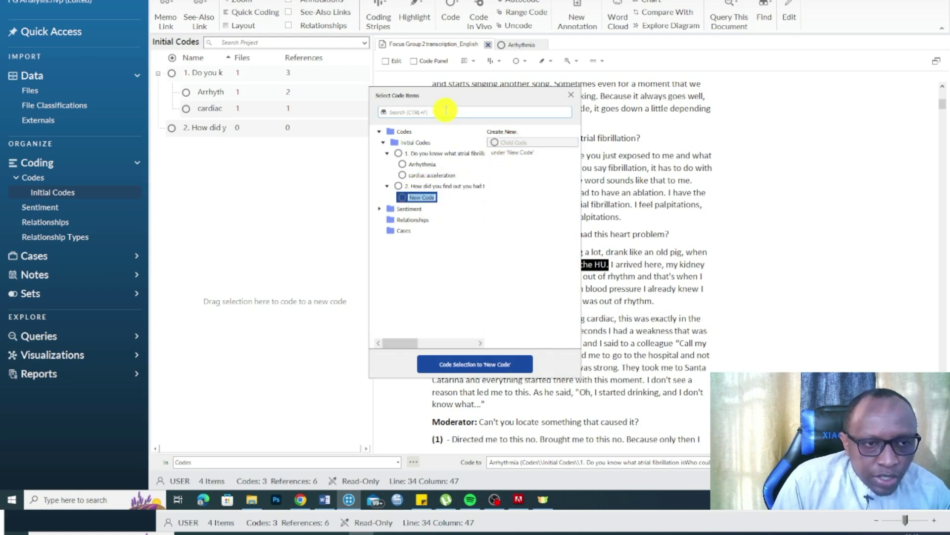
drag(439, 96, 631, 151)
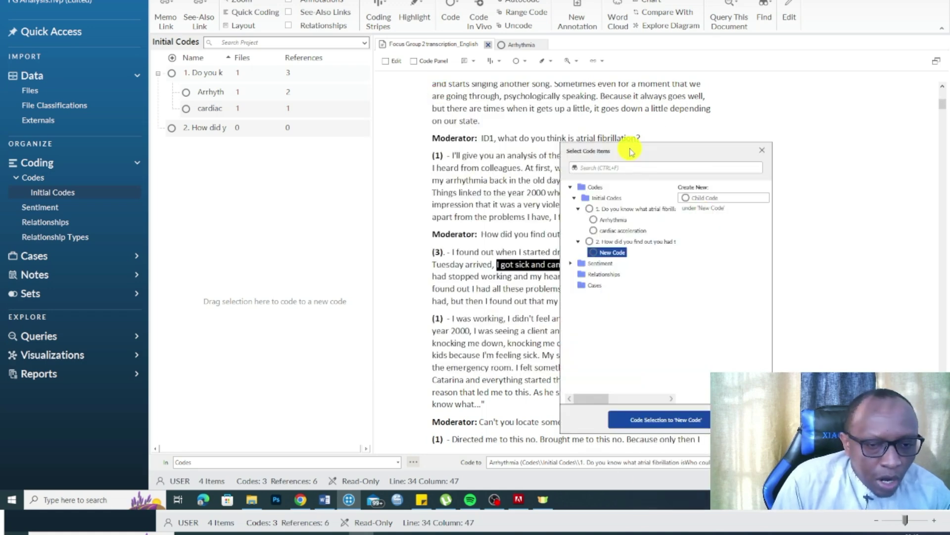
key(Escape)
right_click(550, 268)
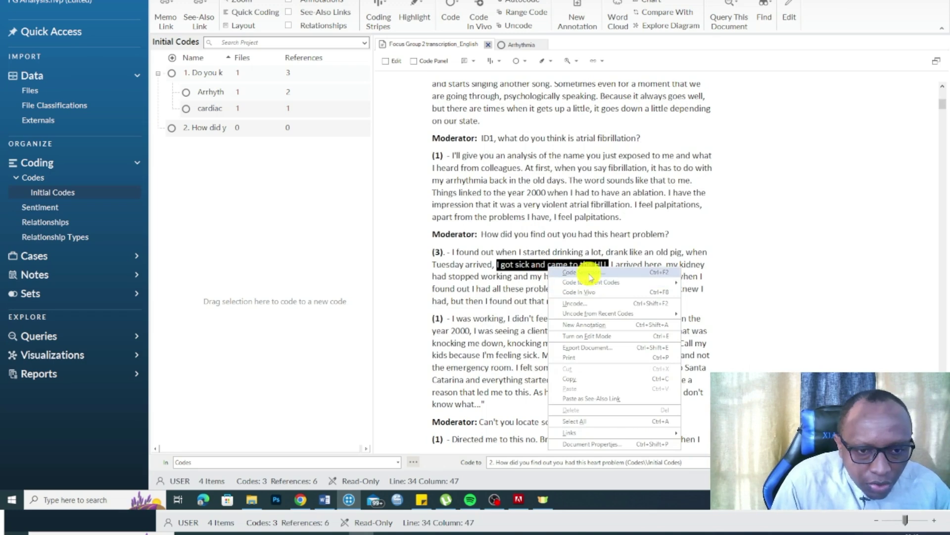
click(589, 274)
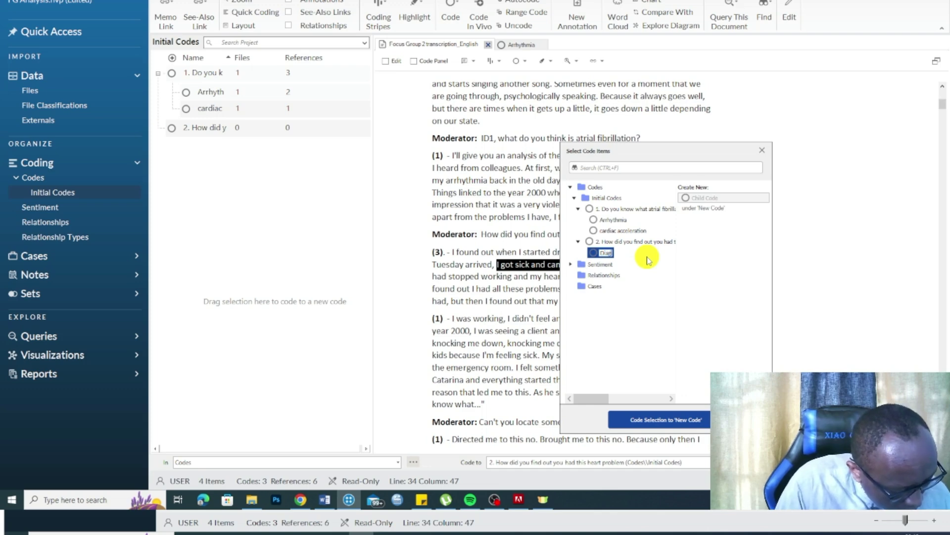
text(Diagnose)
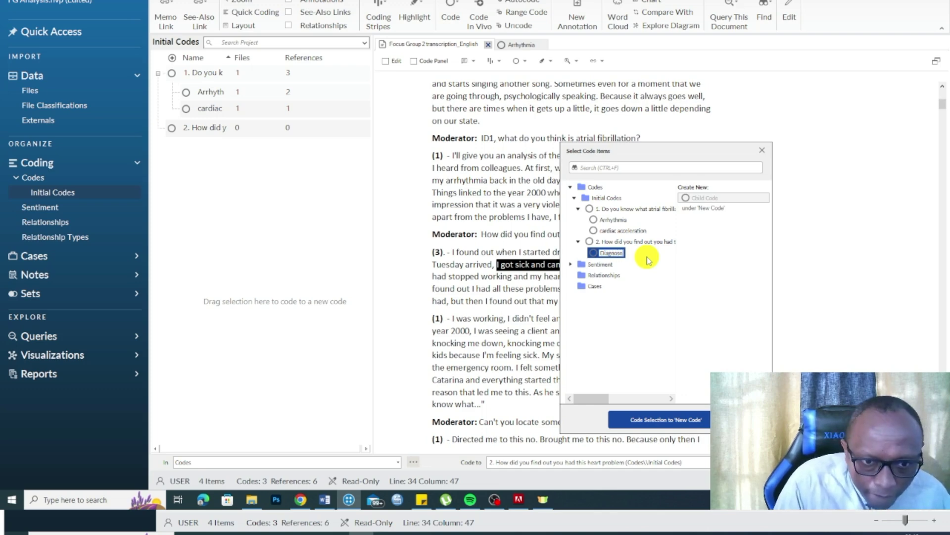
text(d)
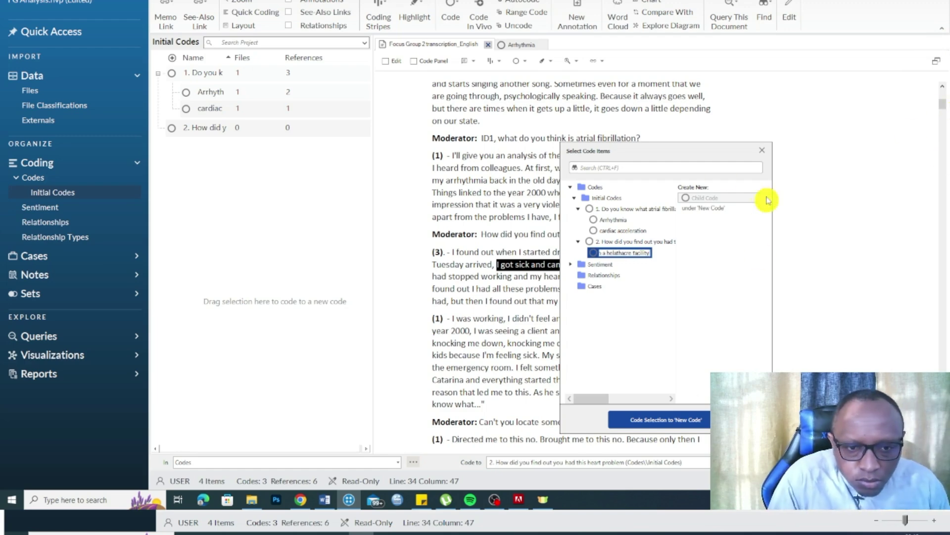
click(668, 420)
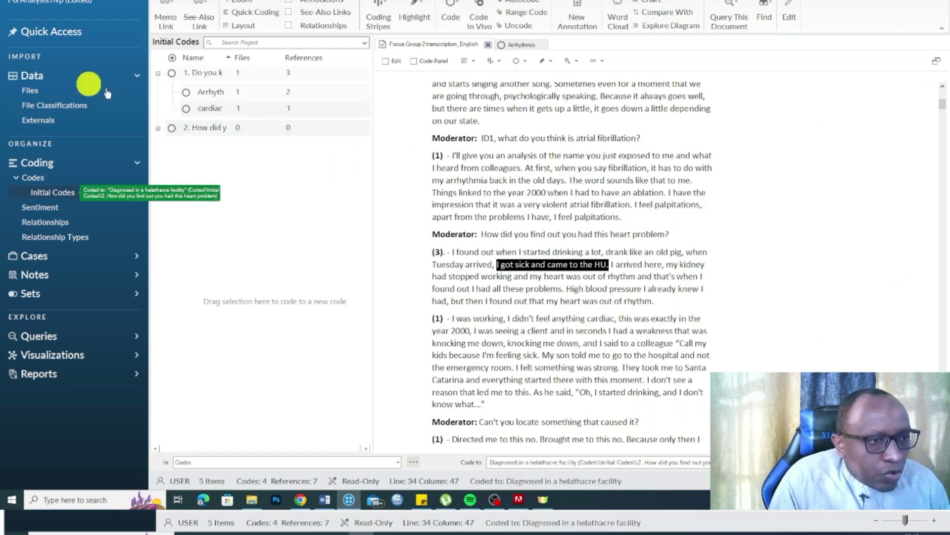
Correct the spelling of question 2's child code name to "Diagnosed in a healthcare facility".
click(159, 129)
right_click(230, 146)
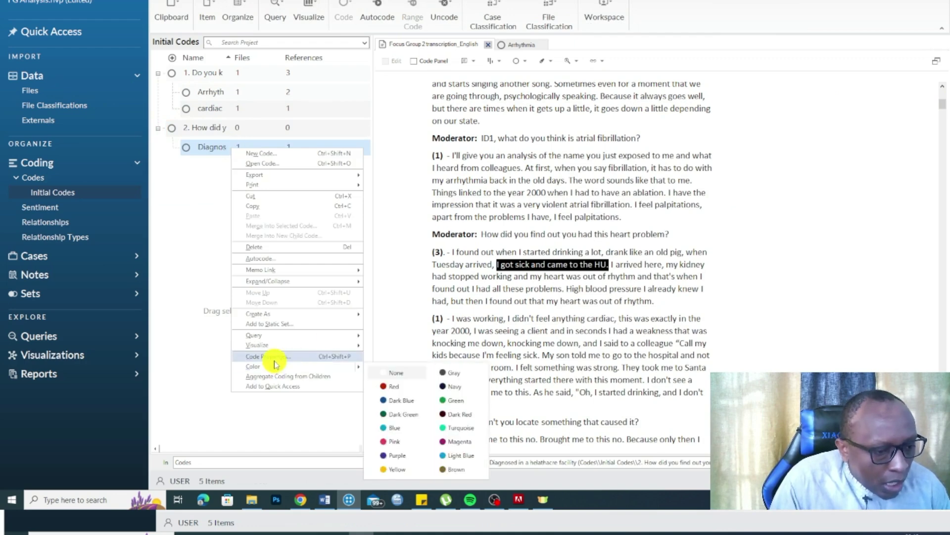
click(275, 357)
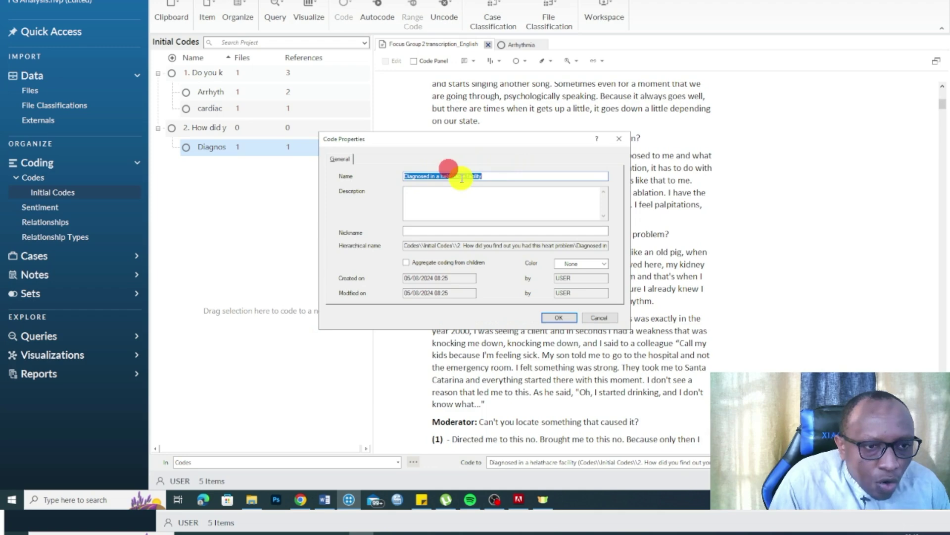
click(446, 176)
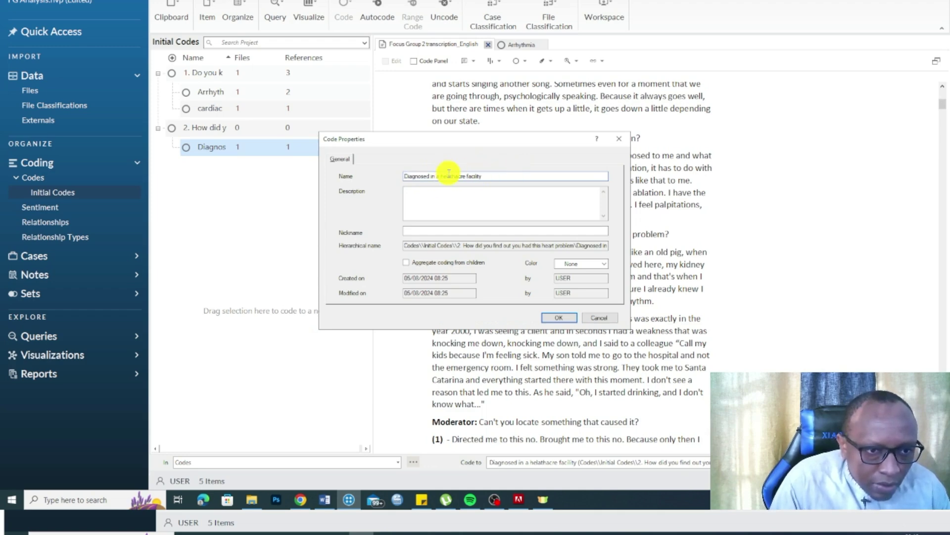
key(Return)
Make the question 2 code aggregate coding from its children.
click(218, 130)
click(234, 127)
right_click(234, 128)
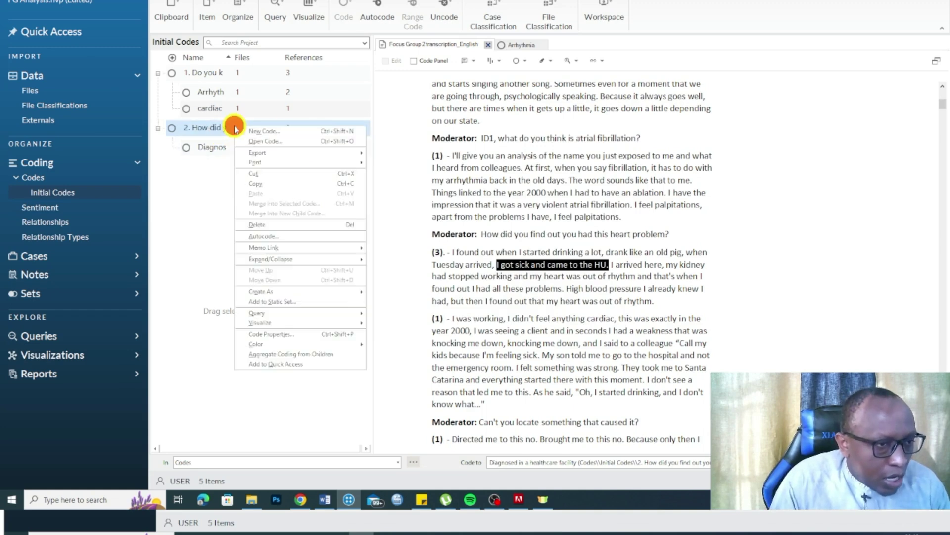
click(276, 355)
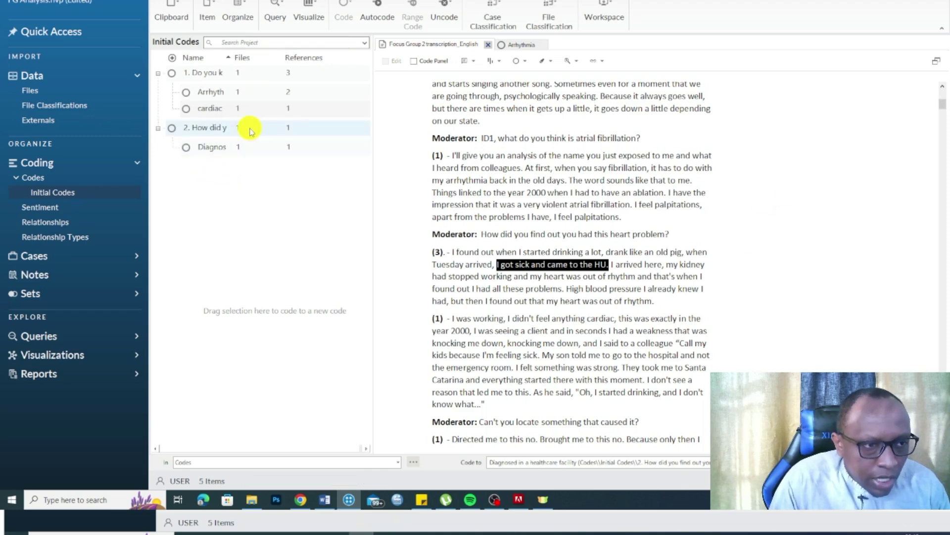
Code participant 1's account of feeling sick at work to a new question 2 child code, "Exparienced wekness in th wrokplace and was taken to the emergency room".
scroll(644, 278, down, 1)
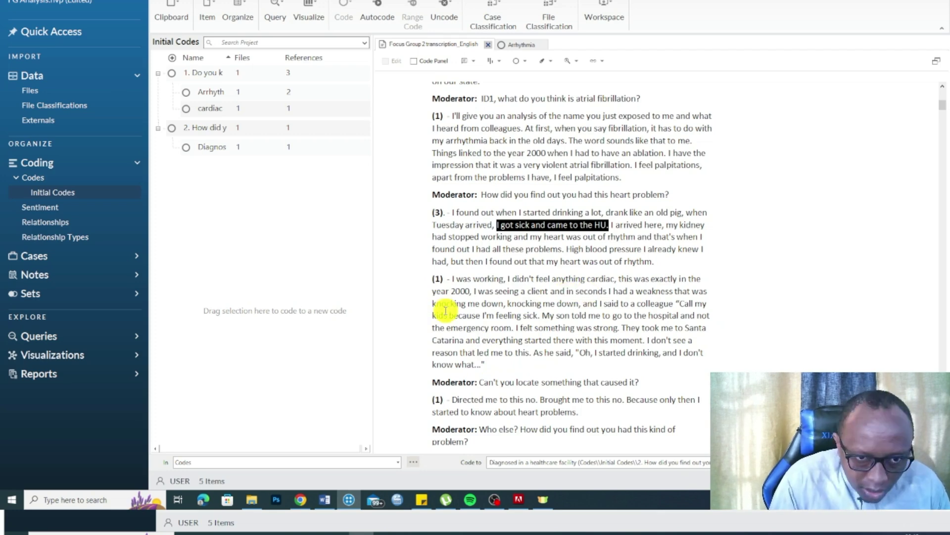
drag(510, 279, 537, 315)
drag(495, 297, 244, 248)
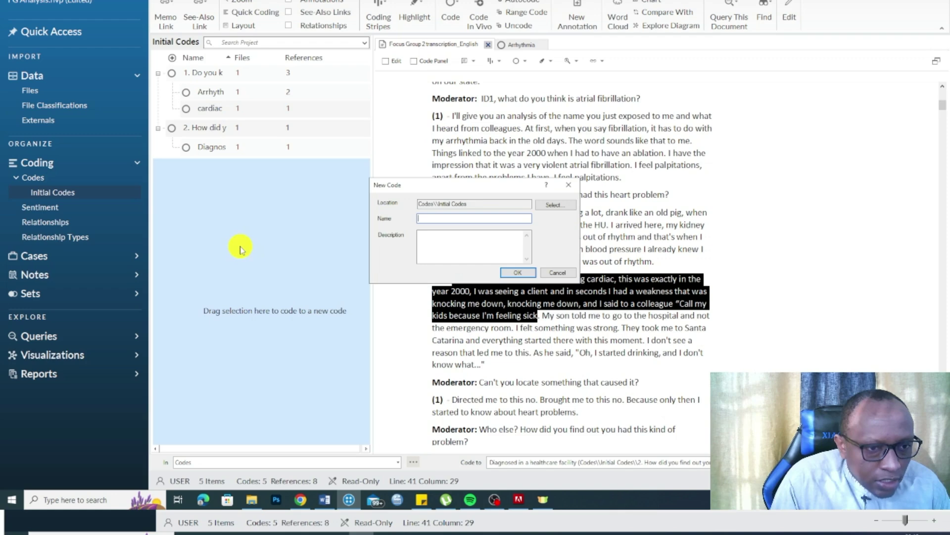
click(560, 273)
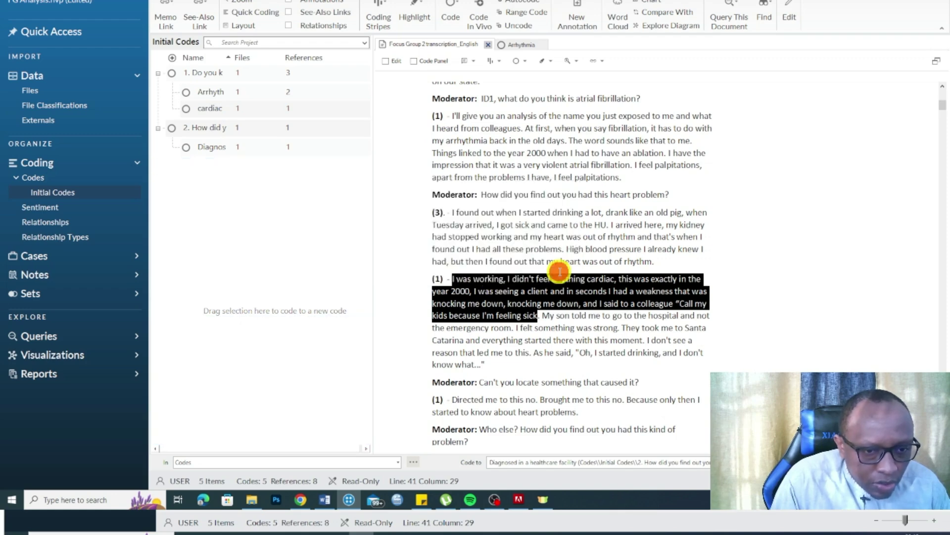
right_click(499, 297)
click(549, 303)
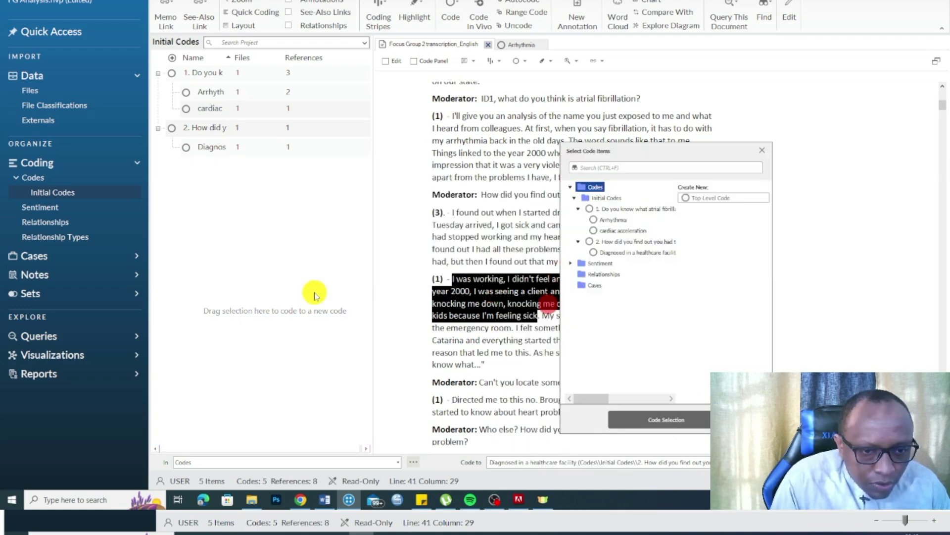
click(614, 243)
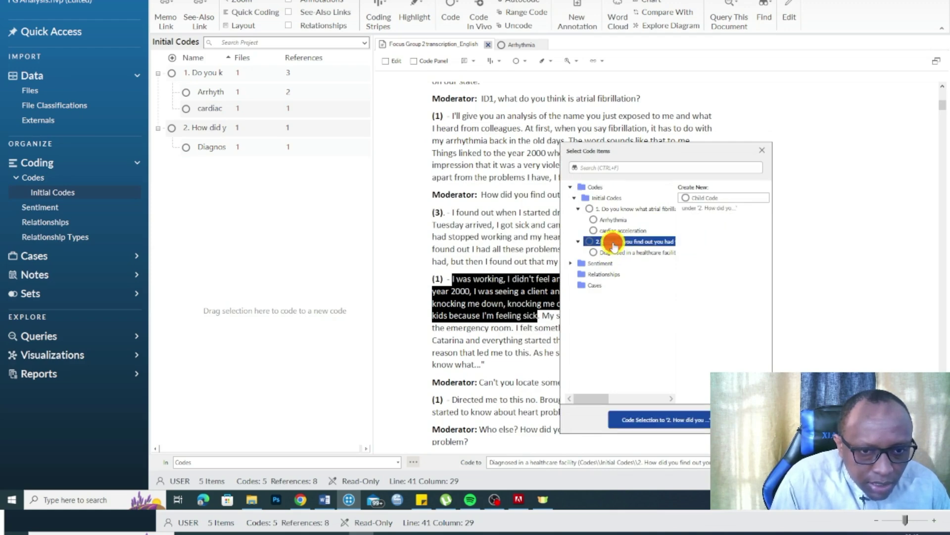
click(701, 199)
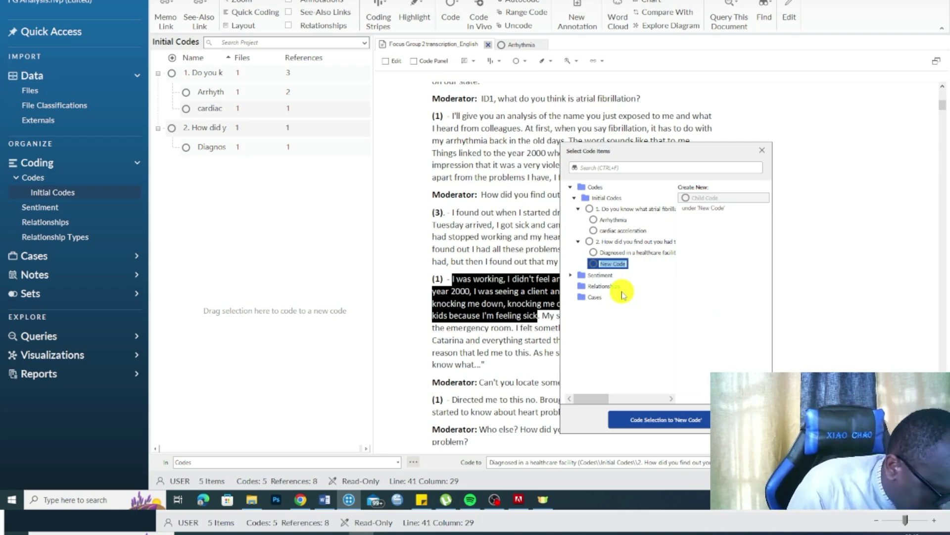
text(D)
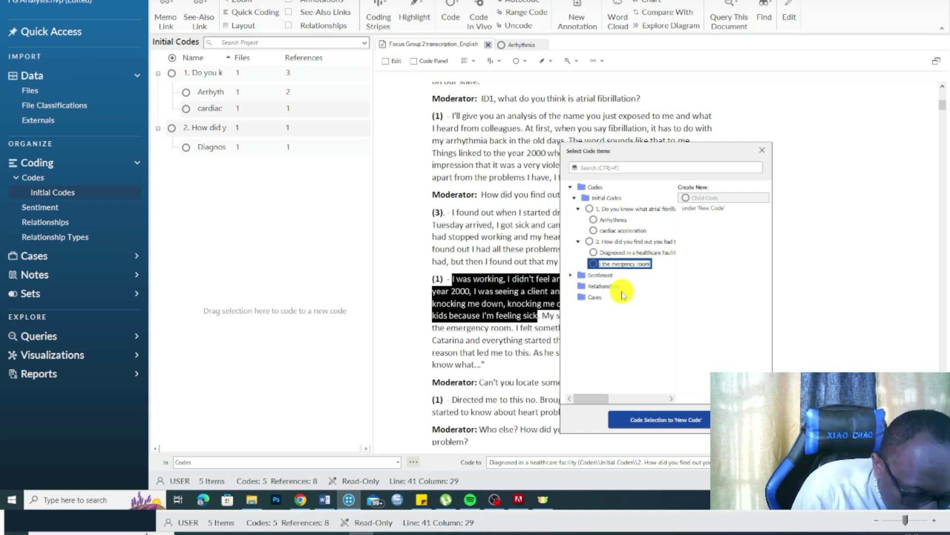
click(613, 263)
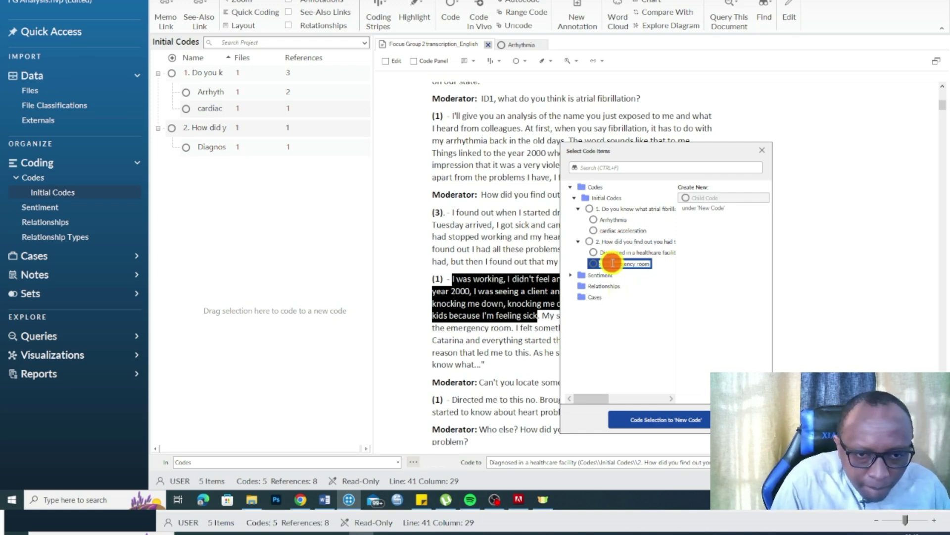
click(684, 420)
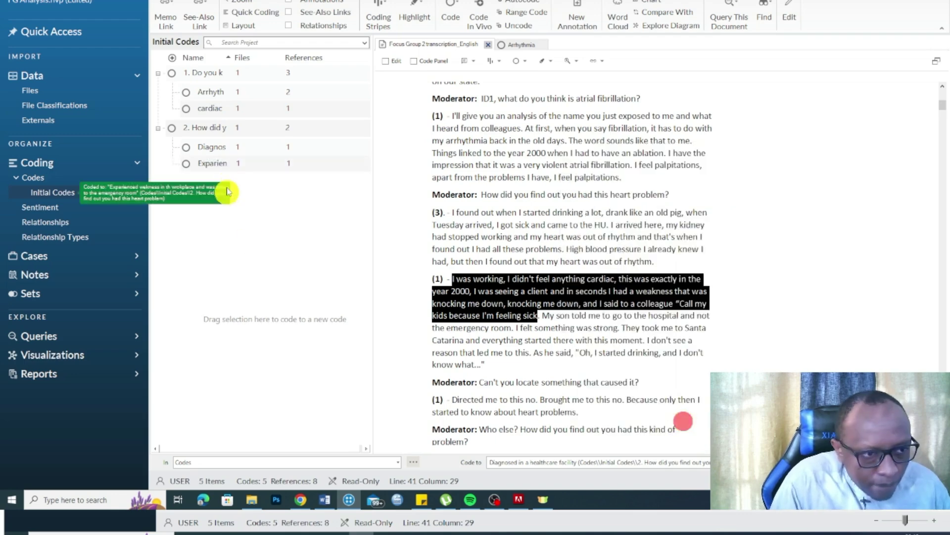
Correct the new child code's name to "Experienced weakness in the workplace and was taken to the emergency room".
right_click(212, 163)
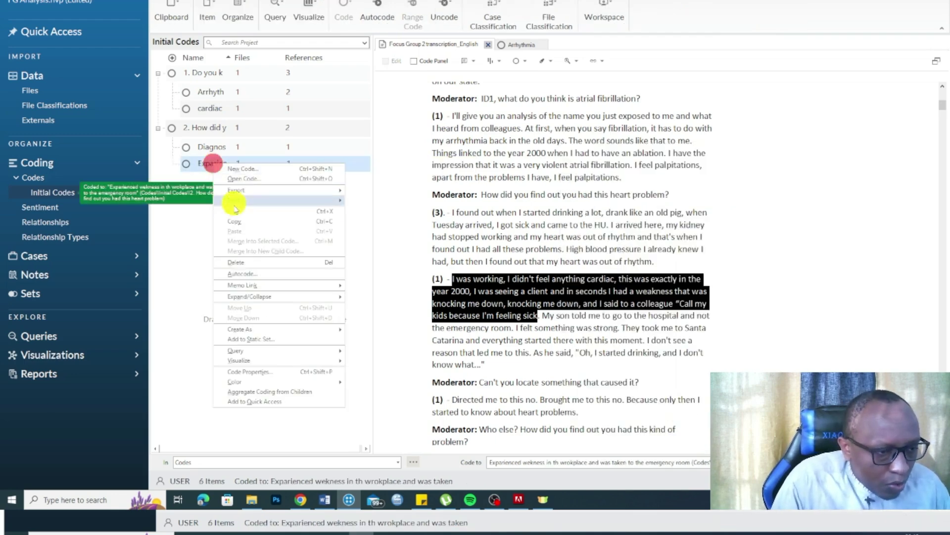
click(235, 379)
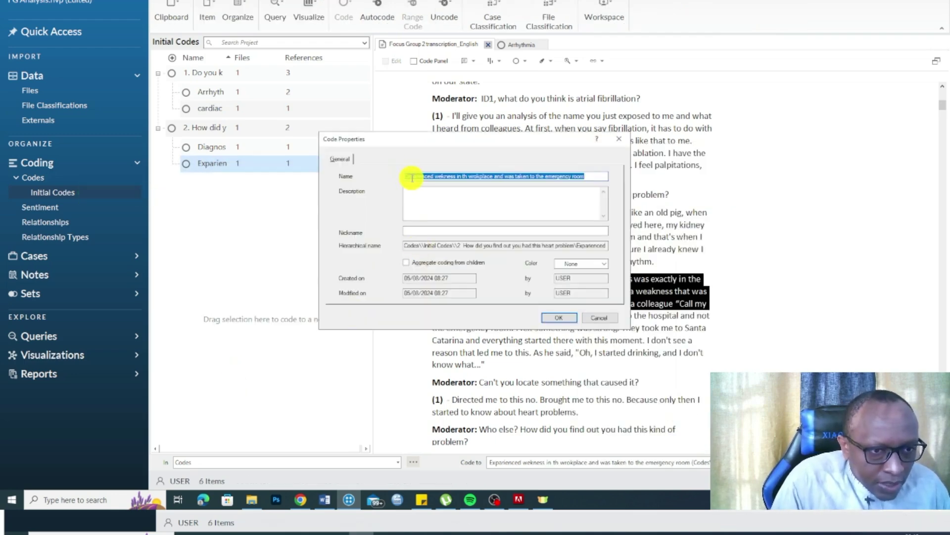
click(415, 175)
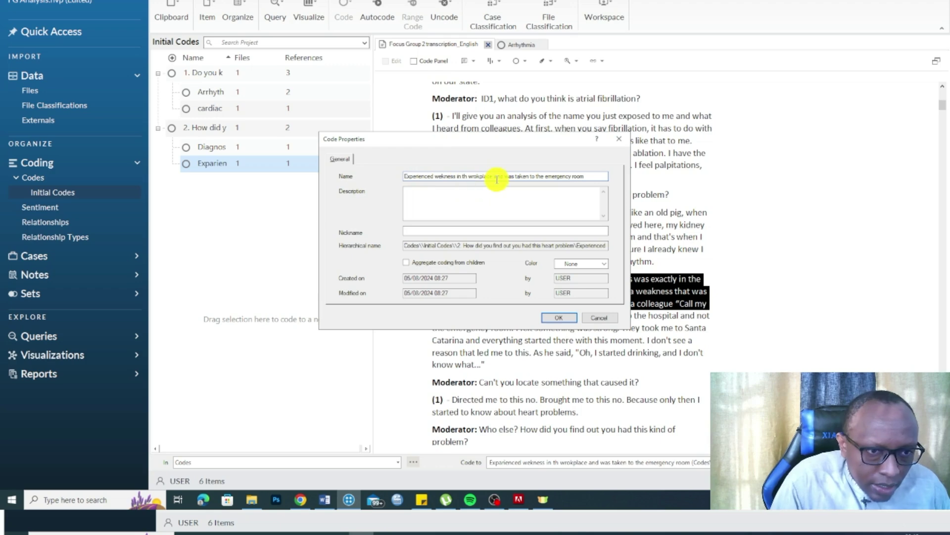
click(443, 174)
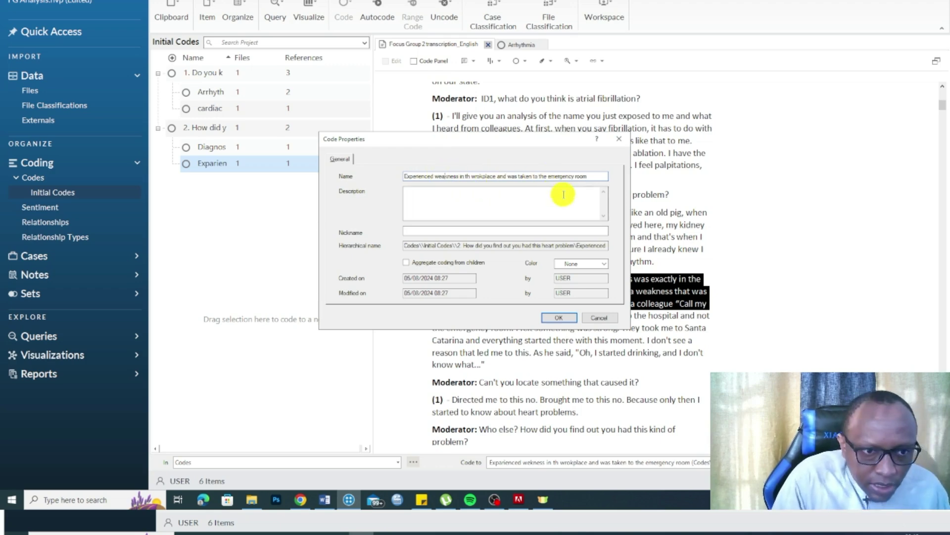
click(474, 177)
text(e)
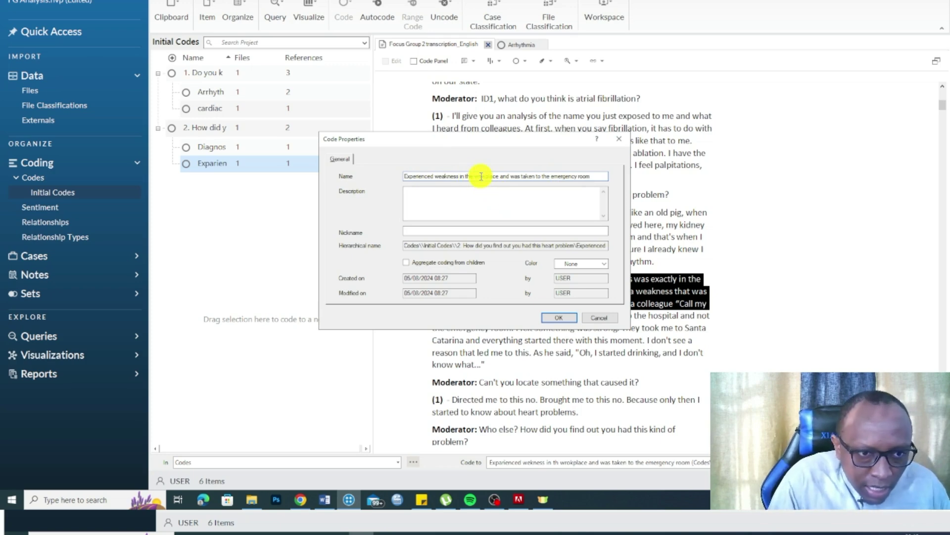
click(496, 176)
text(o)
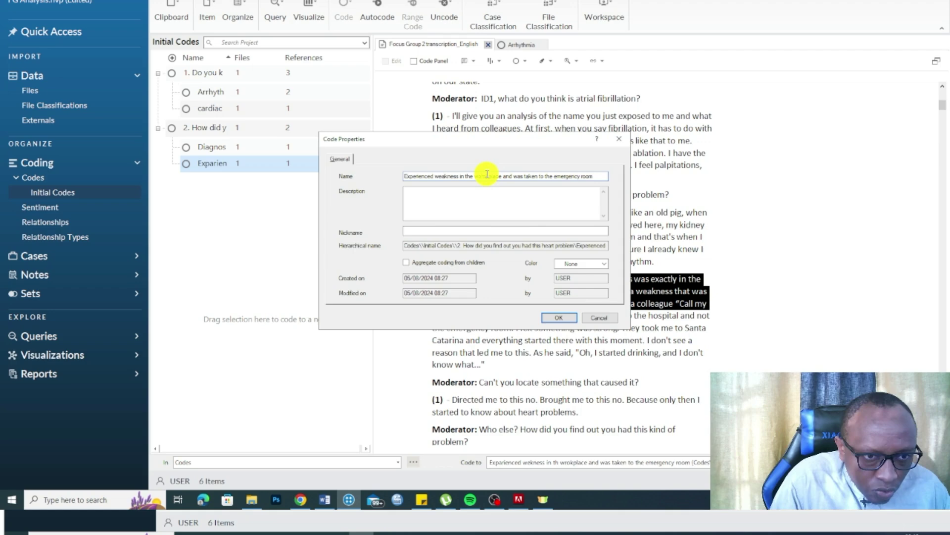
key(Return)
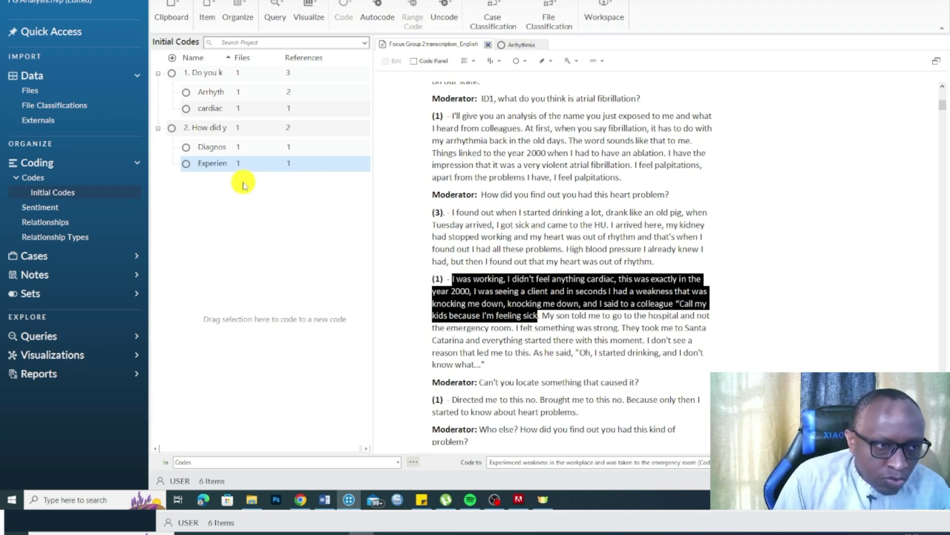
Review the text coded under question 2's healthcare facility diagnosis and workplace weakness child codes.
click(220, 154)
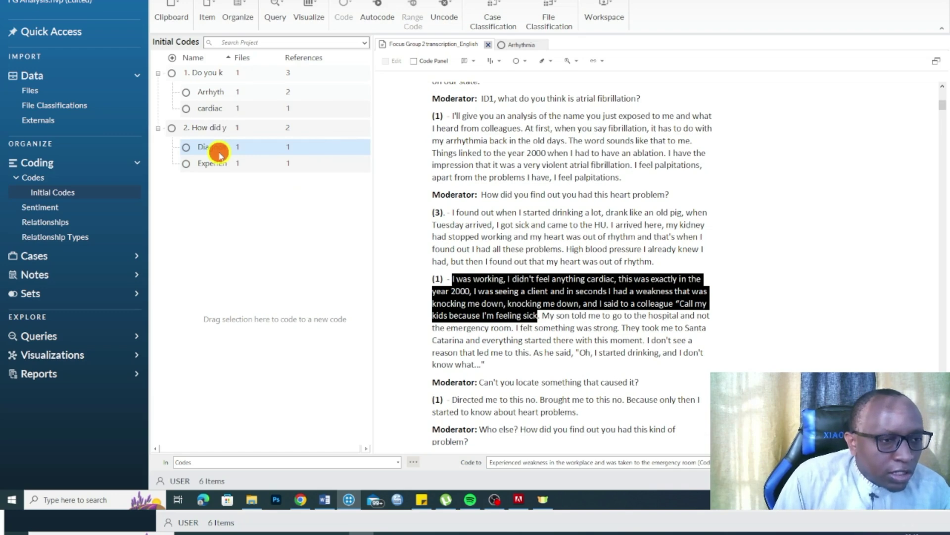
double_click(220, 153)
drag(533, 120, 366, 112)
click(238, 165)
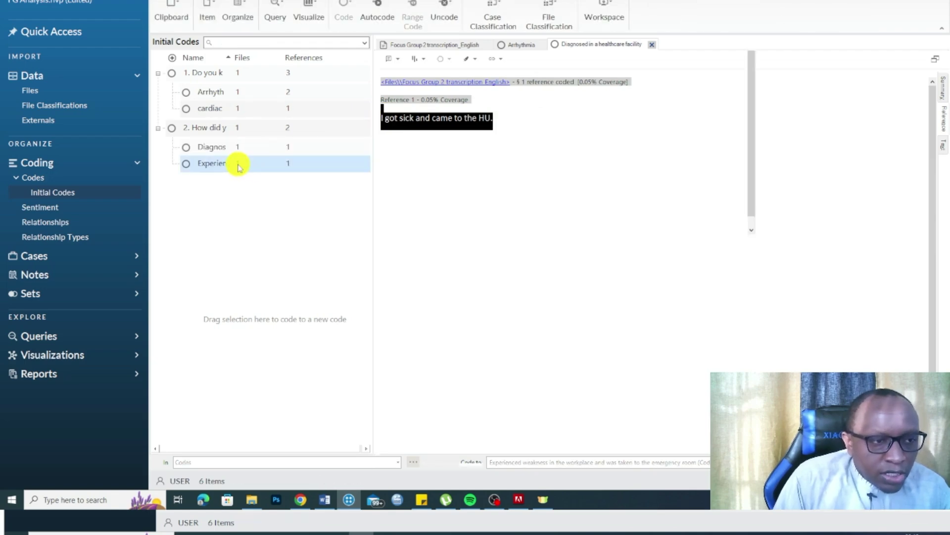
double_click(238, 165)
drag(423, 157, 365, 113)
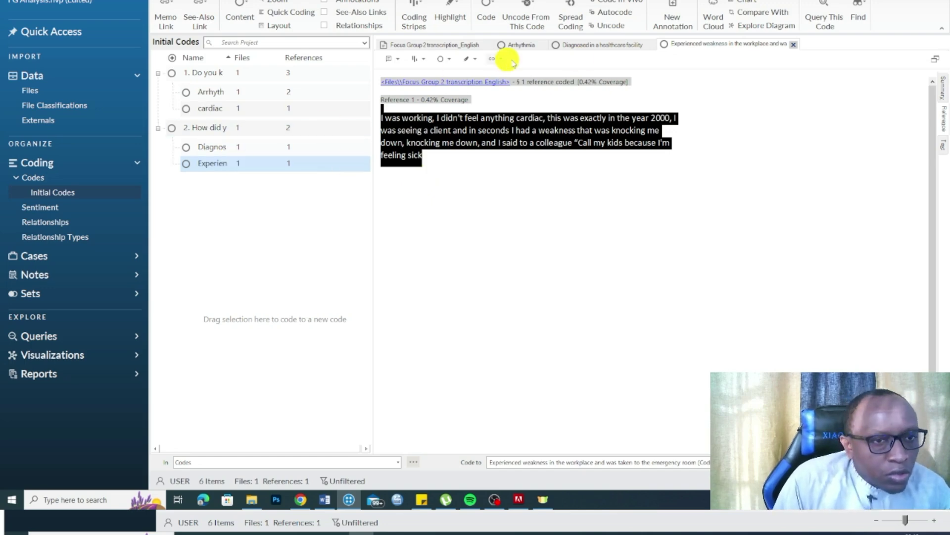
Code participant 2's passage from "At the age of 18" to "it went away" to a new question 2 child code, "During ascheduled helathexaminaion in the workplace".
click(410, 47)
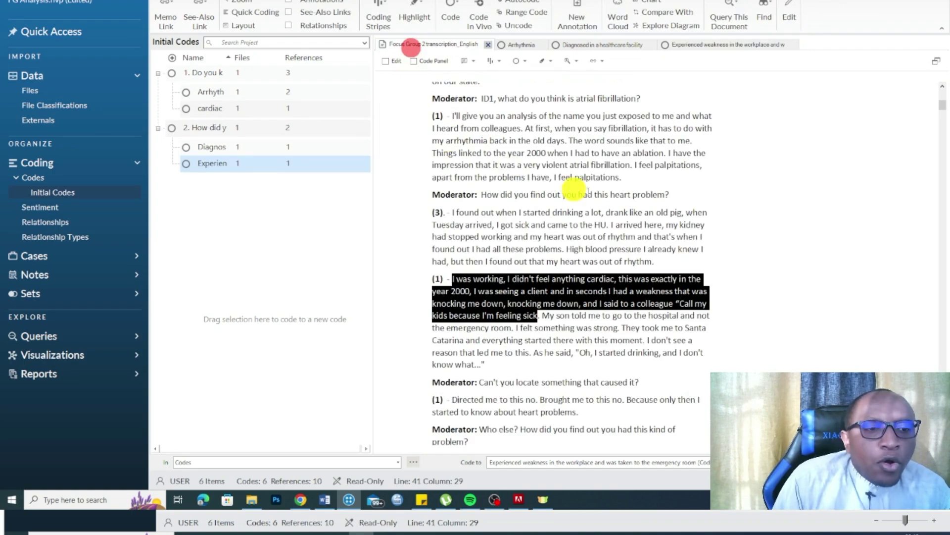
scroll(543, 338, down, 2)
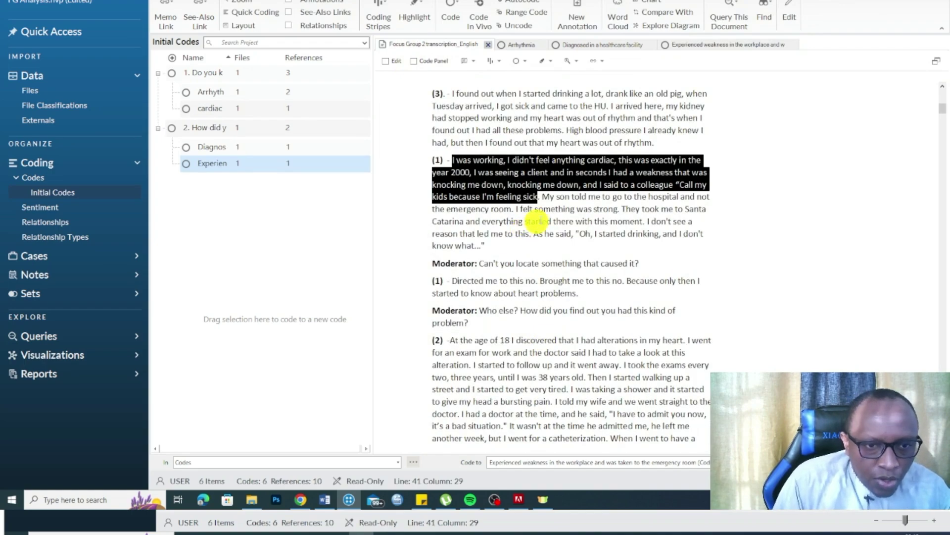
scroll(549, 198, down, 2)
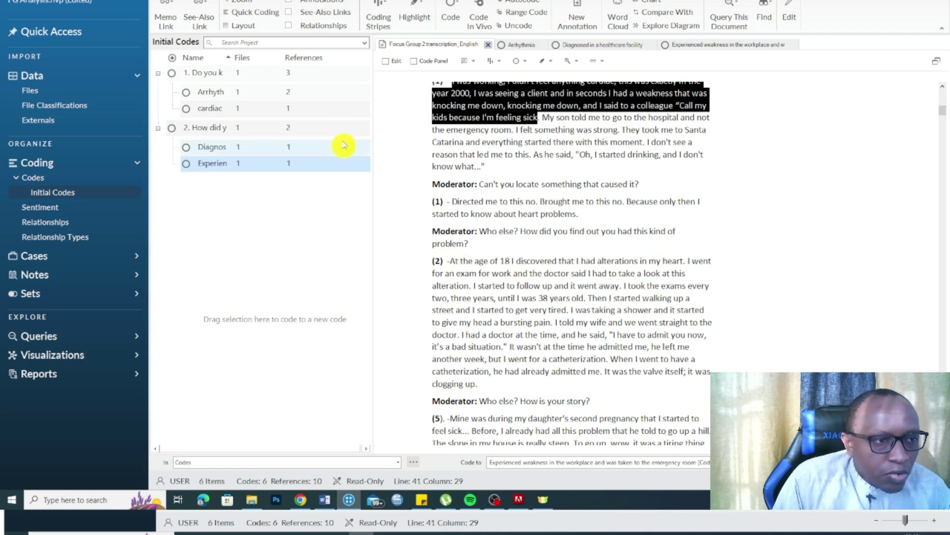
click(206, 128)
click(206, 201)
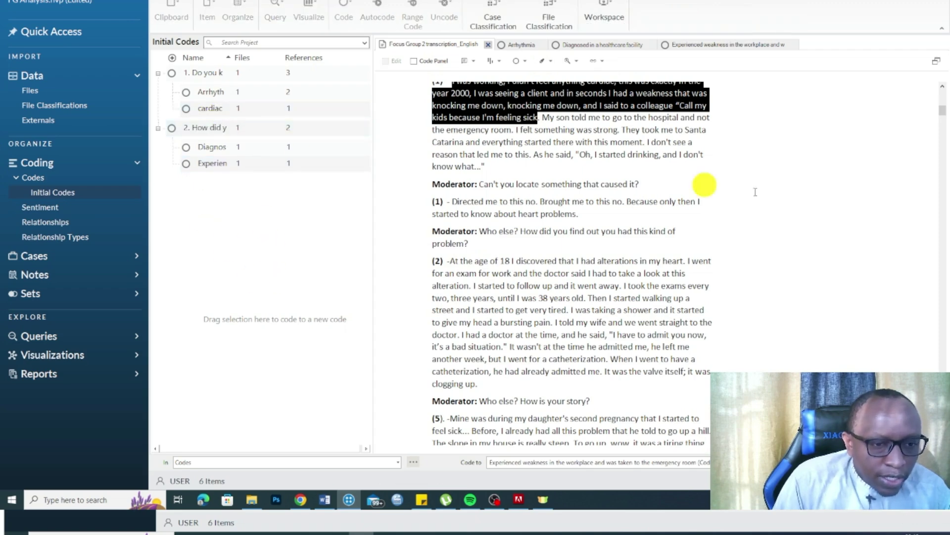
drag(446, 261, 619, 287)
right_click(620, 286)
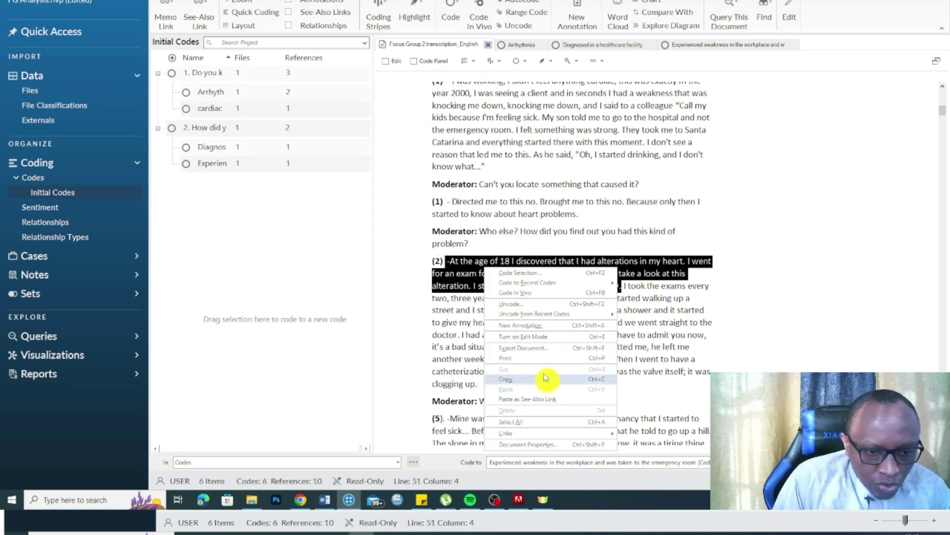
click(520, 273)
click(625, 242)
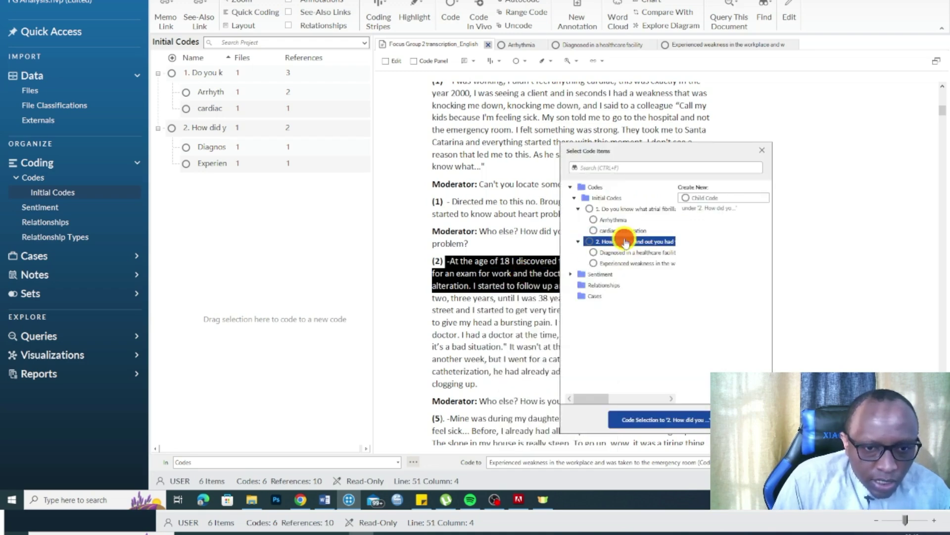
click(696, 198)
click(693, 199)
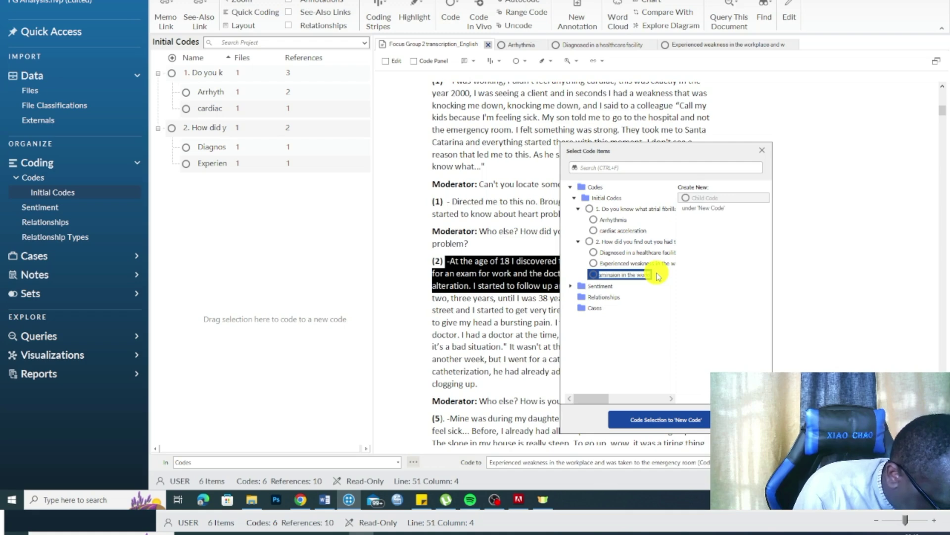
click(652, 419)
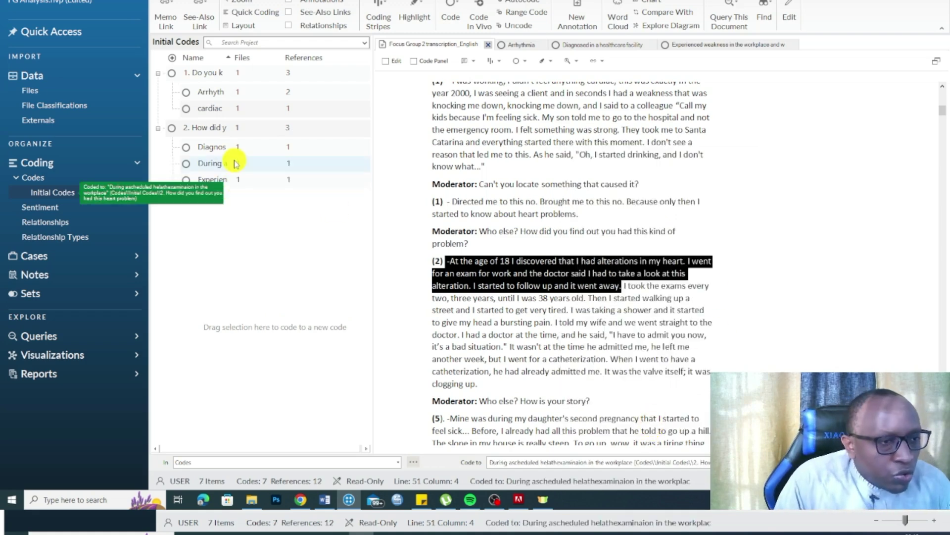
Close the focus group transcript and all open code views, leaving only the Initial Codes list.
click(488, 46)
click(488, 44)
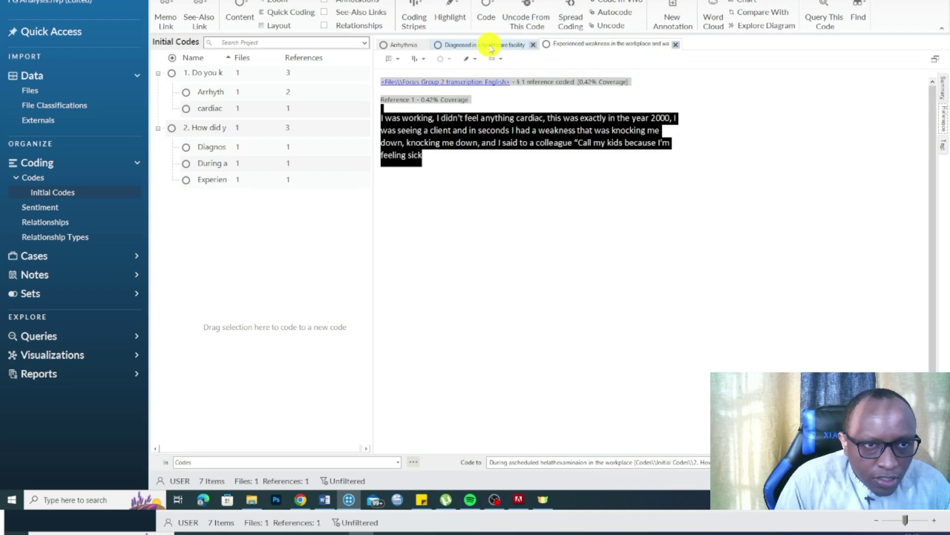
click(479, 45)
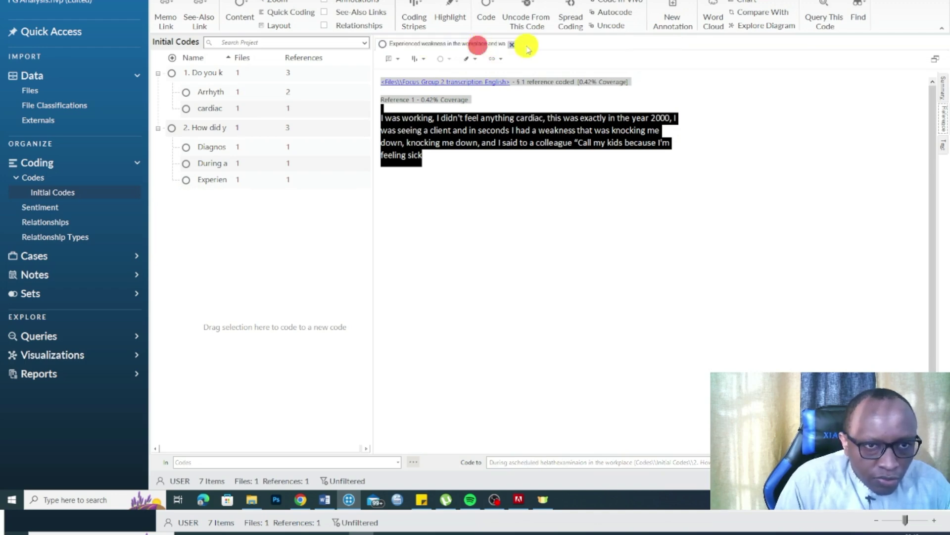
click(511, 45)
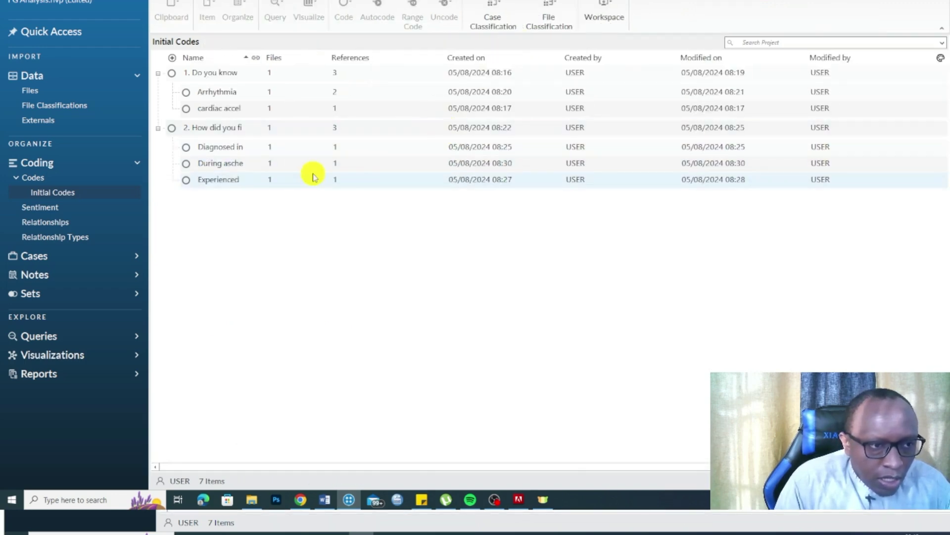
Correct the name of question 2's "During asche..." child code to "During a scheduled health examination in the workplace".
right_click(227, 163)
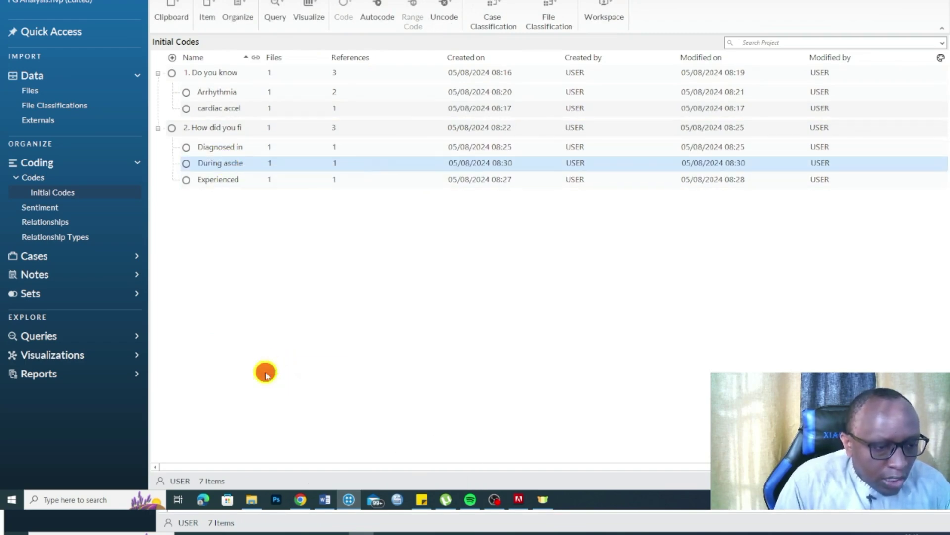
click(266, 373)
click(427, 177)
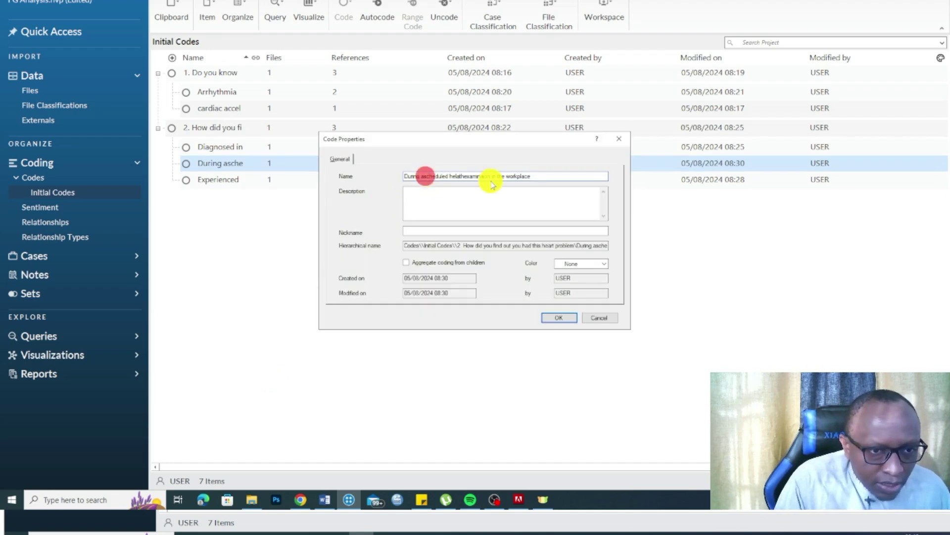
click(460, 174)
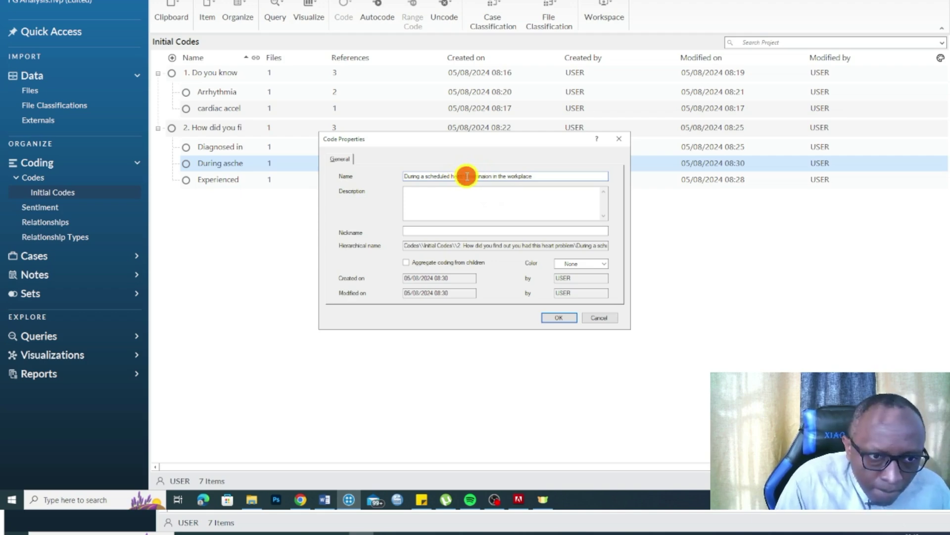
click(556, 317)
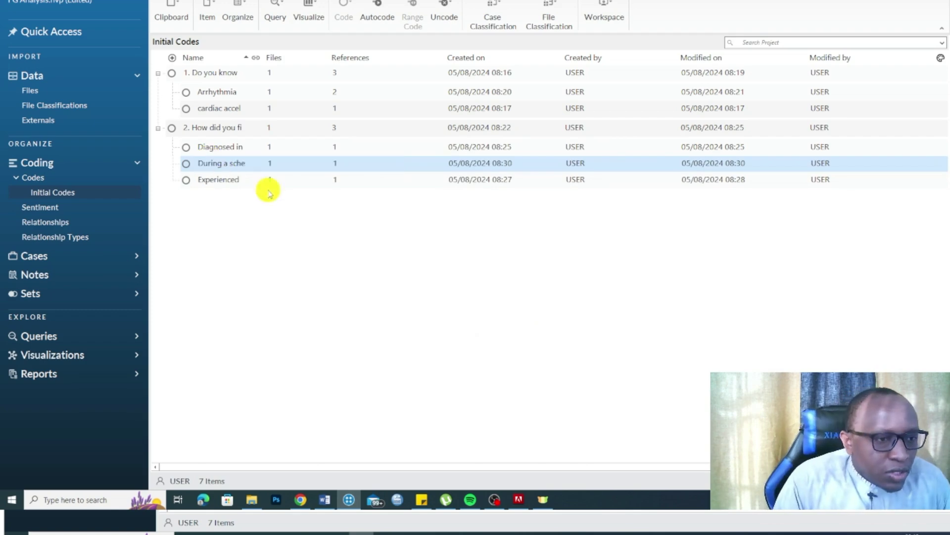
right_click(228, 165)
click(285, 374)
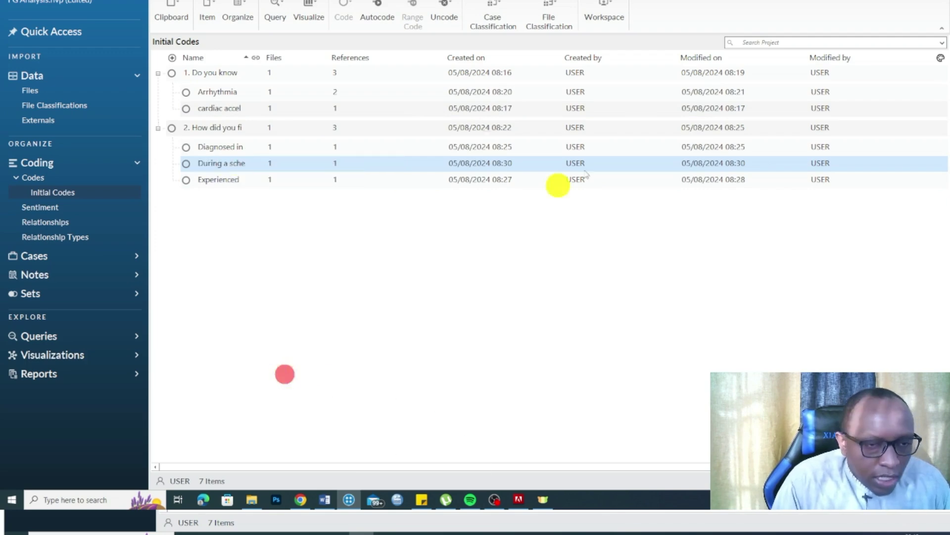
key(ctrl+shift+p)
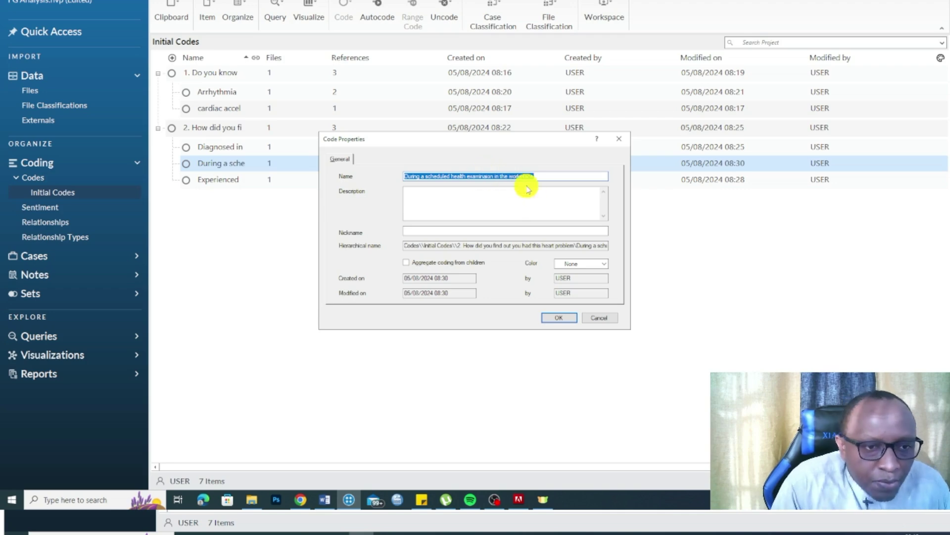
click(486, 174)
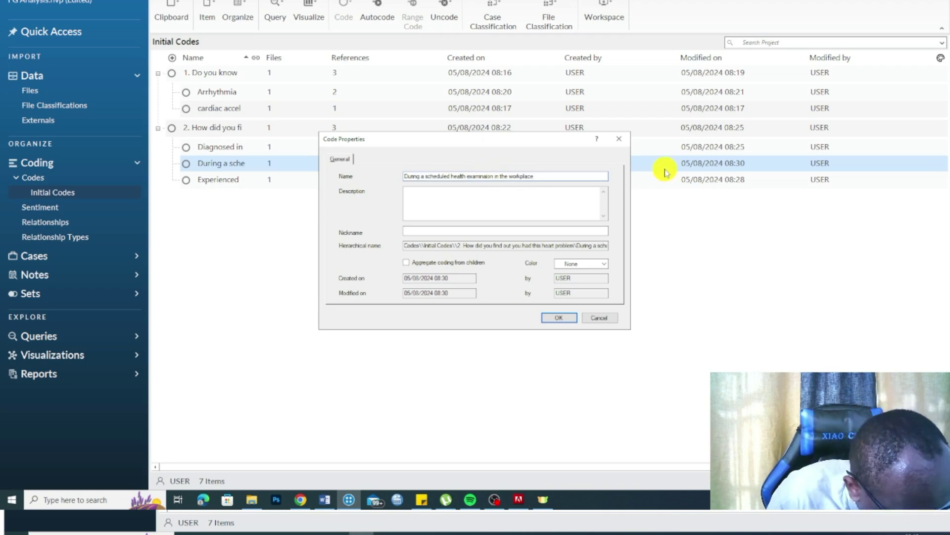
click(558, 319)
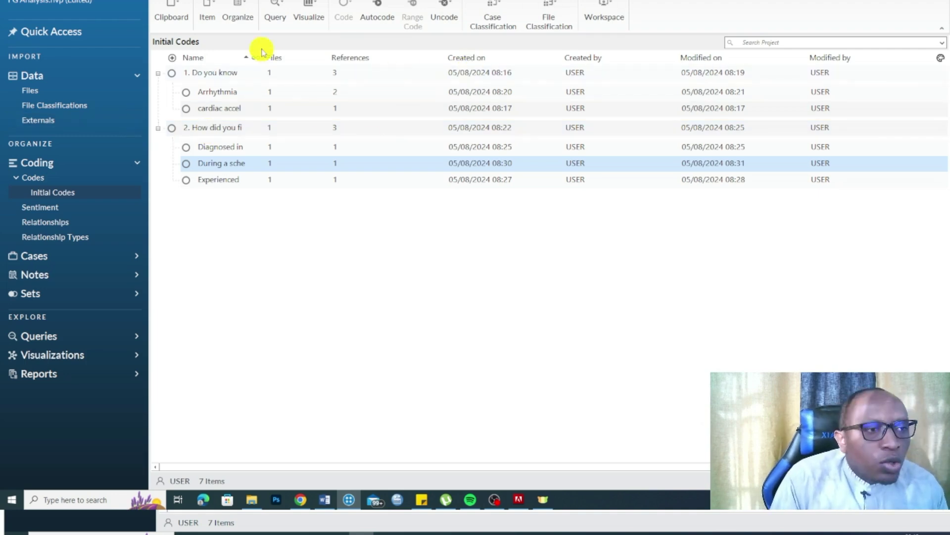
Open the Focus Group 2 transcription_English file and highlight all of its coding.
click(39, 91)
double_click(208, 74)
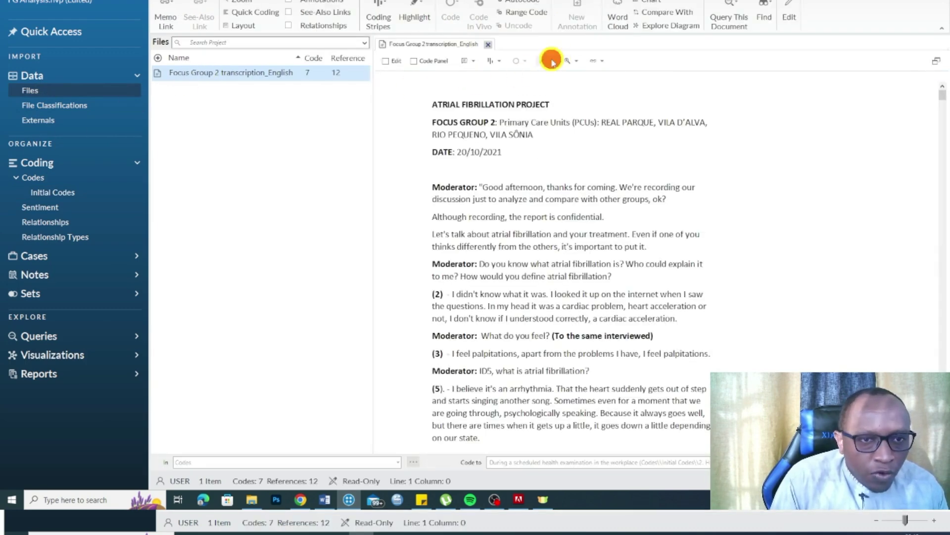
click(552, 60)
click(559, 90)
Look through the rest of the transcript for the moderator questions and answers that still need coding.
scroll(565, 234, down, 6)
scroll(565, 235, down, 5)
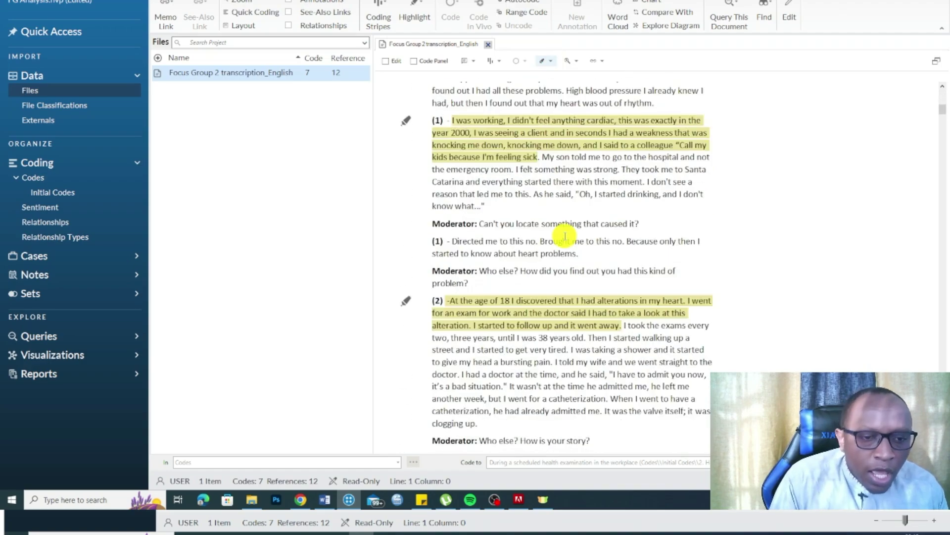
scroll(565, 235, down, 10)
scroll(577, 263, down, 15)
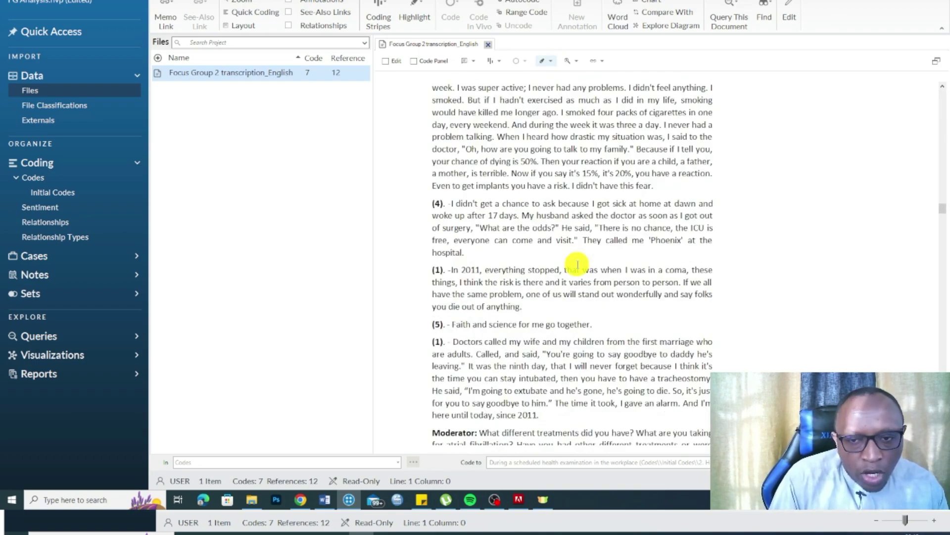
scroll(577, 263, down, 15)
scroll(577, 263, down, 15)
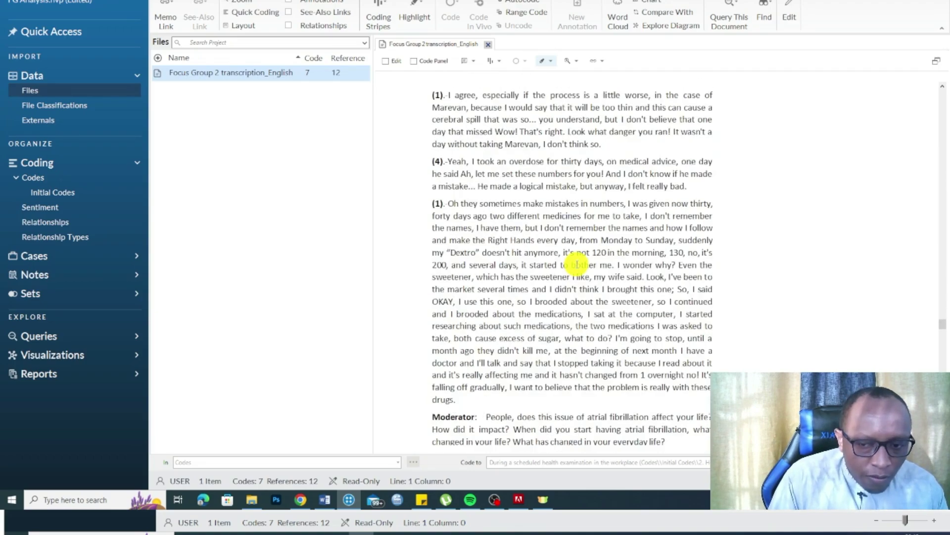
scroll(578, 263, down, 10)
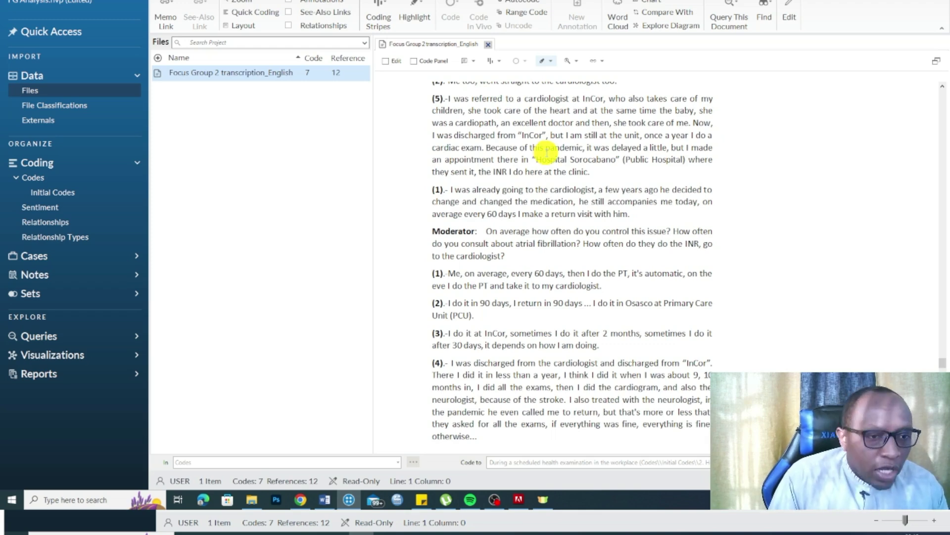
Switch to the Focus Group project, open its Focus Group 2 transcription_English file and highlight all coding.
click(52, 192)
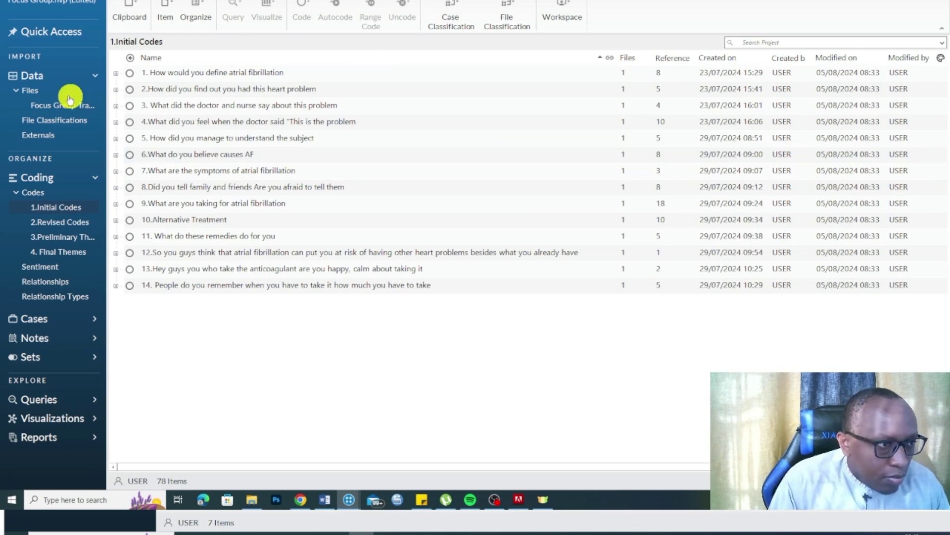
click(47, 105)
click(233, 71)
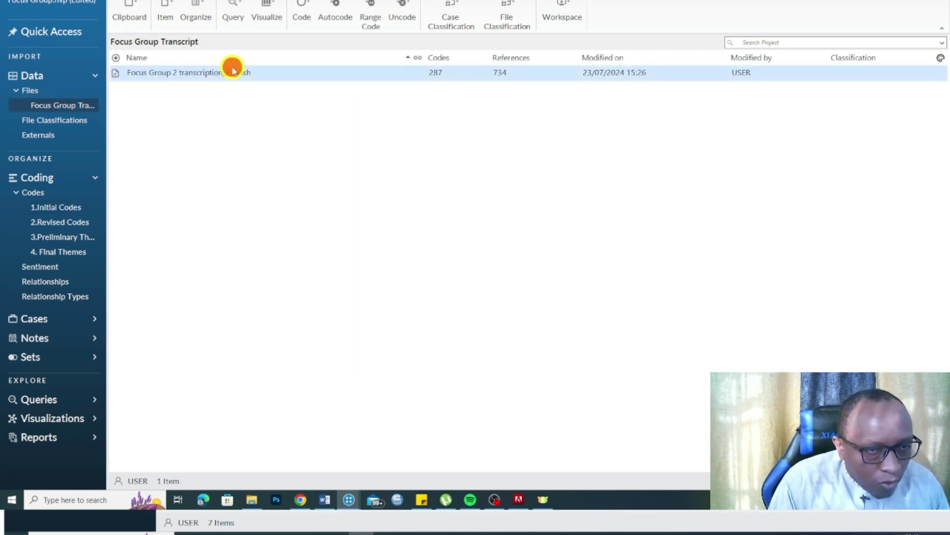
click(233, 71)
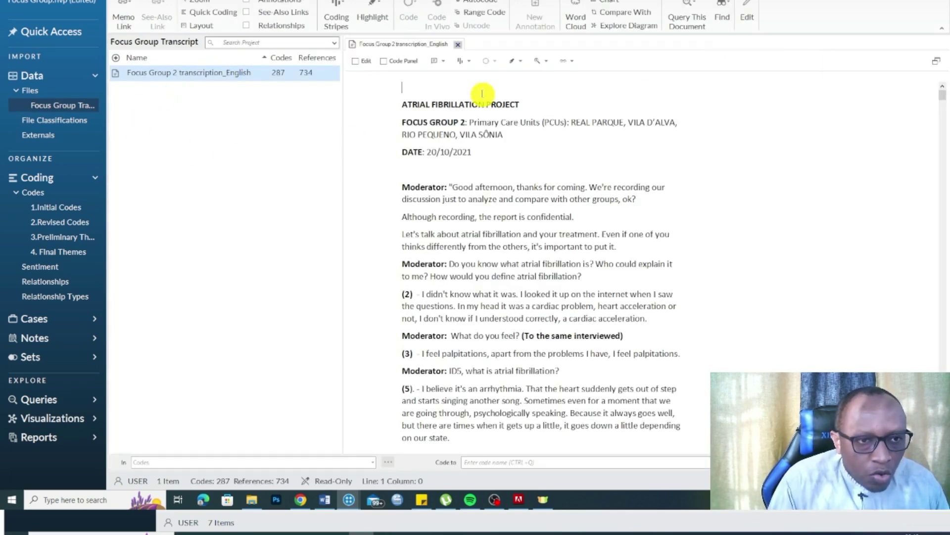
click(520, 60)
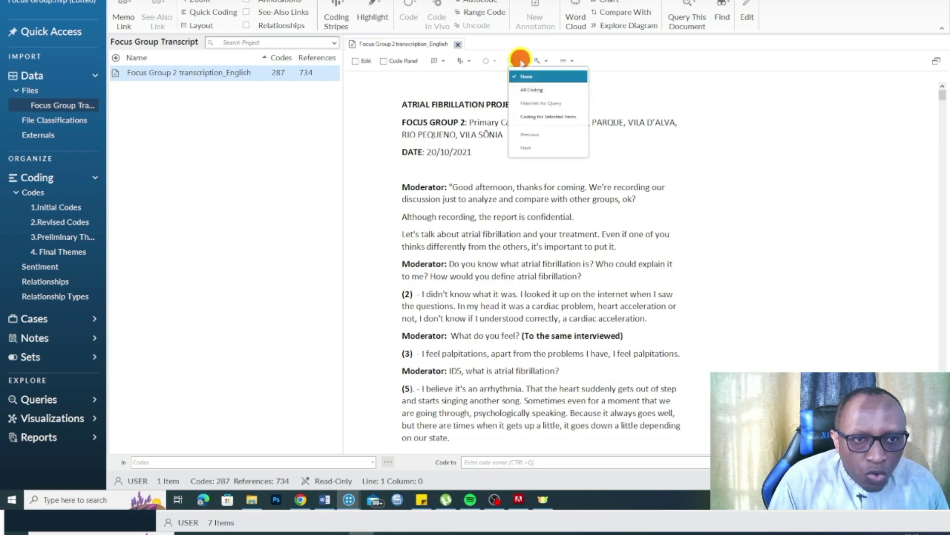
click(533, 90)
Review the coded passages in the transcript, return to the 1.Initial Codes folder and close the transcript.
scroll(498, 203, down, 10)
scroll(491, 243, down, 15)
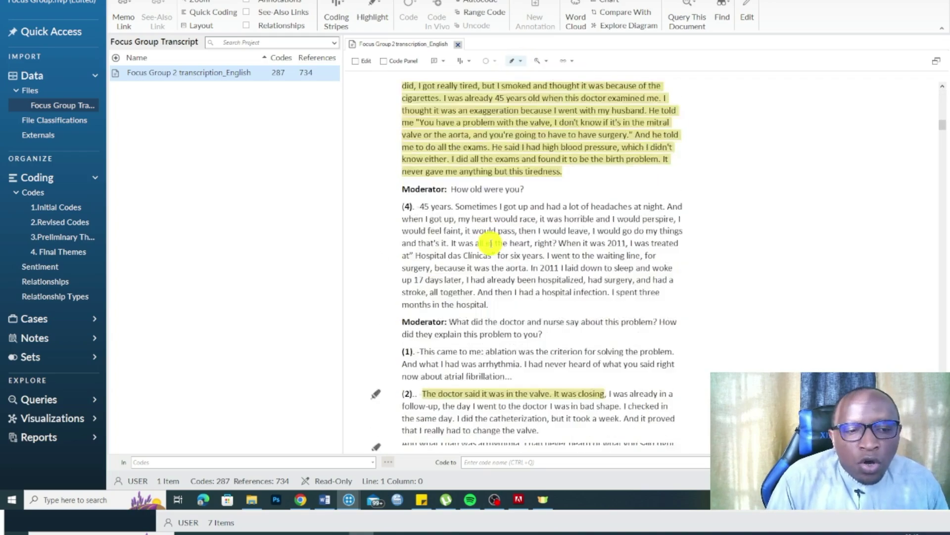
scroll(491, 243, down, 10)
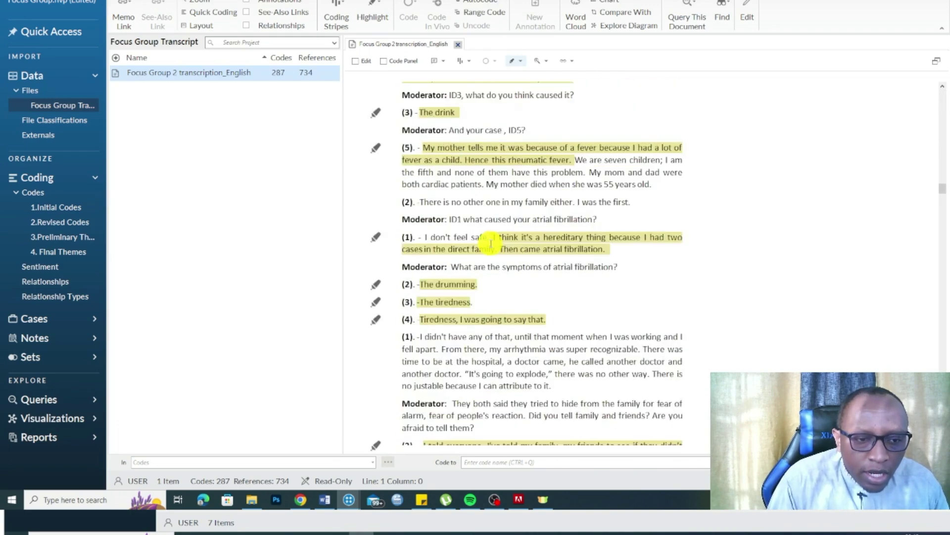
click(59, 209)
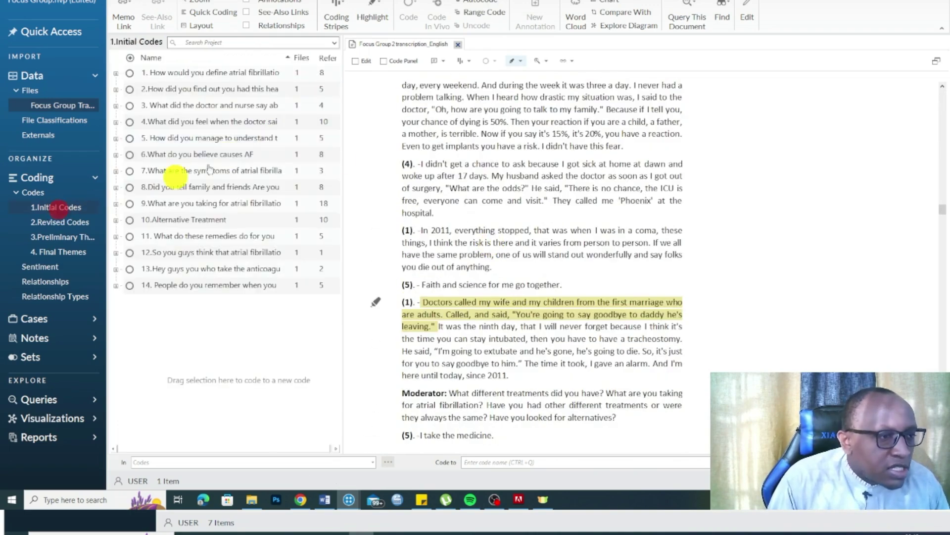
click(457, 45)
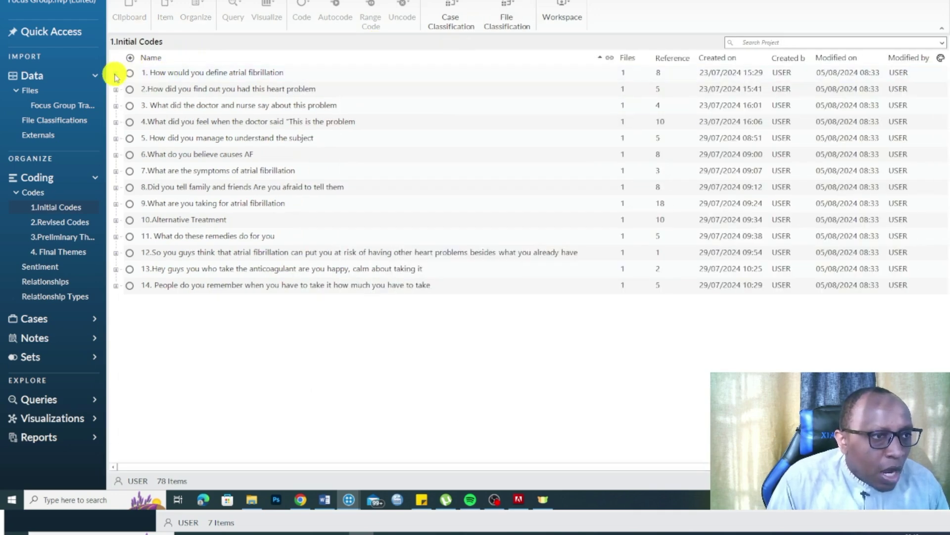
Expand questions 1, 2 and 6 in the initial codes and examine the child codes under each.
click(115, 74)
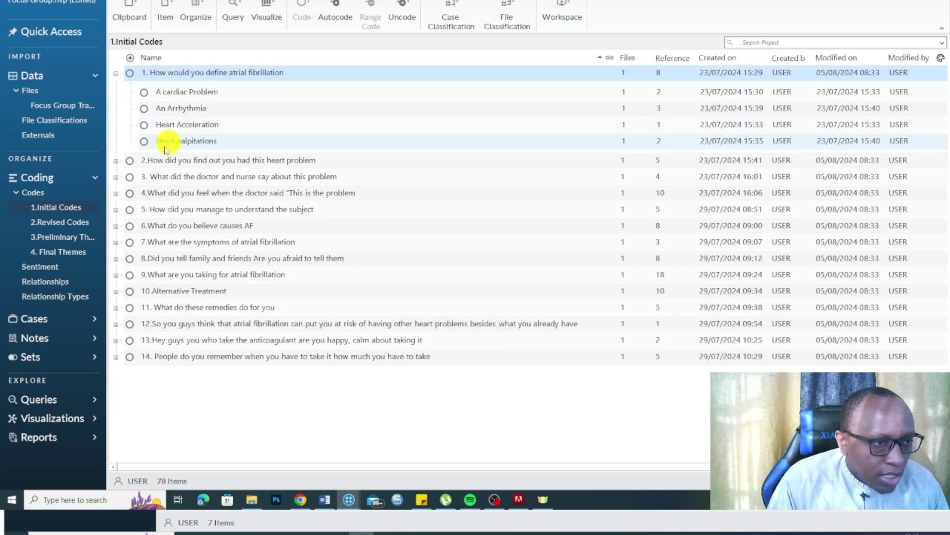
click(116, 161)
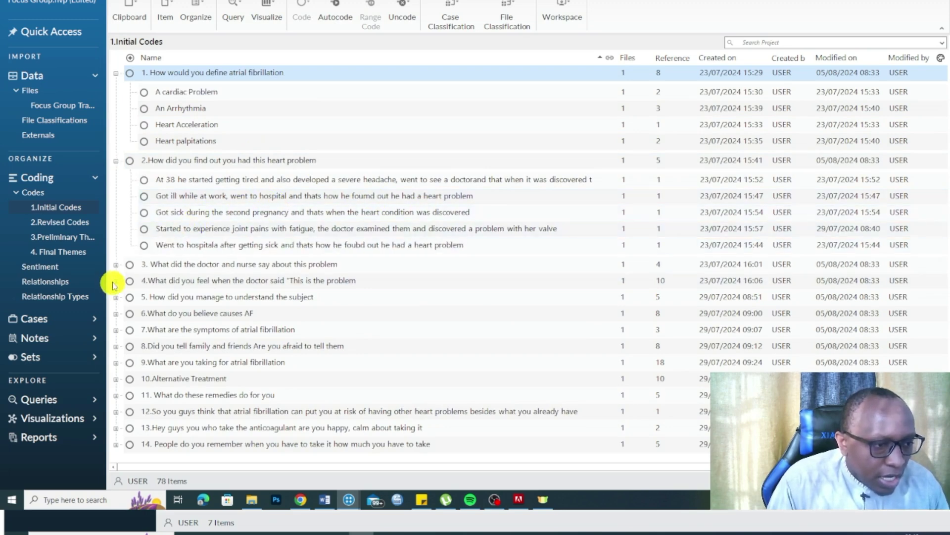
click(117, 314)
scroll(272, 267, down, 3)
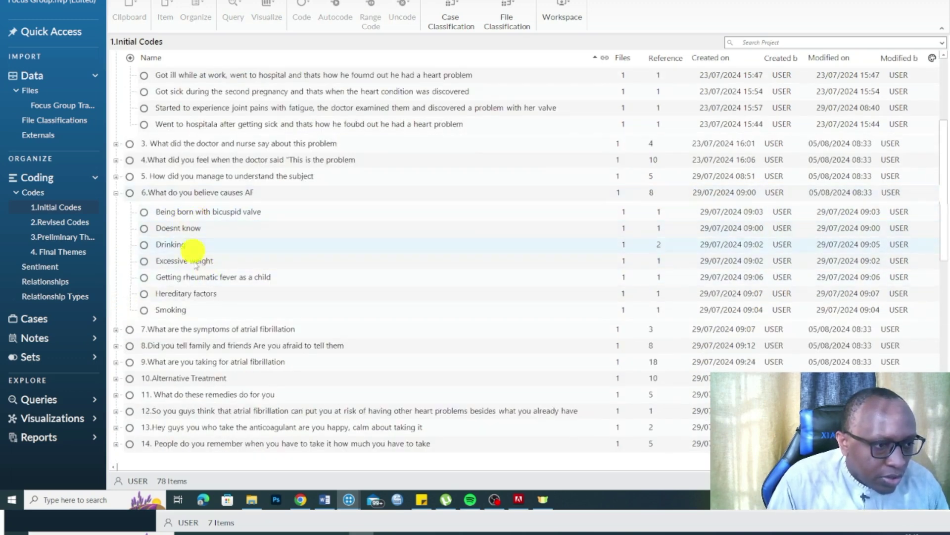
click(170, 310)
click(187, 214)
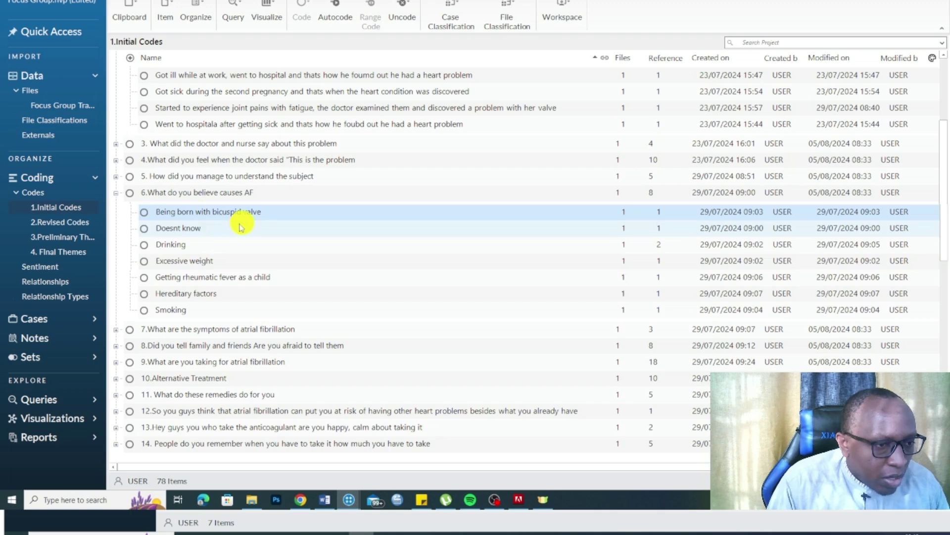
click(185, 229)
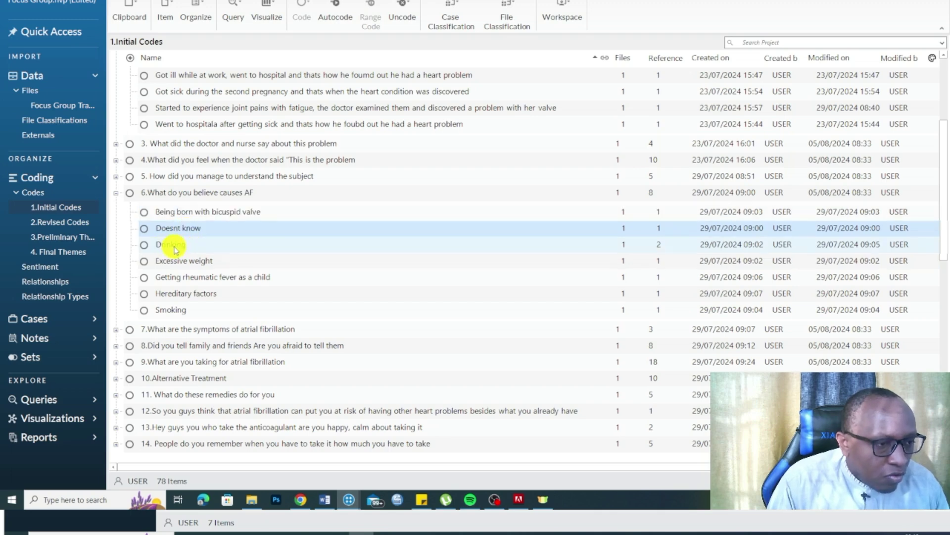
click(172, 245)
click(201, 262)
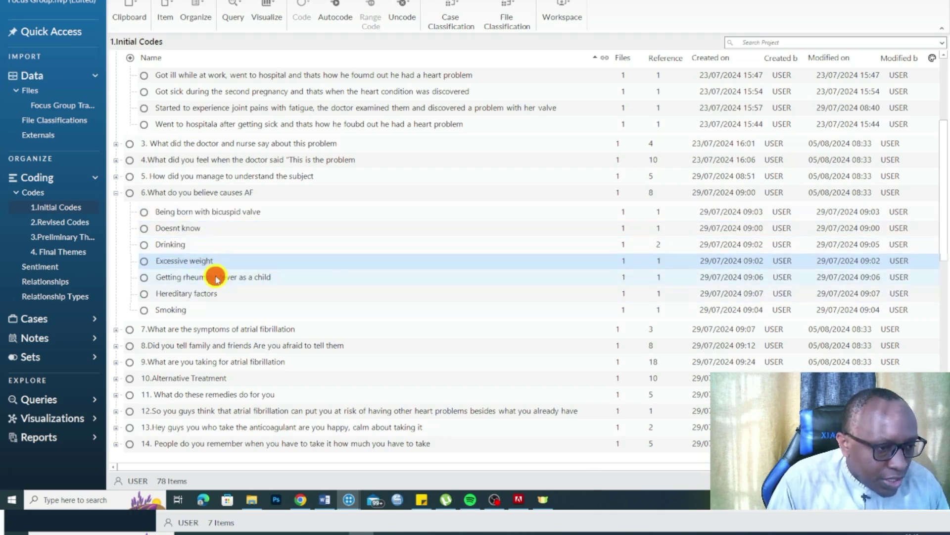
click(215, 276)
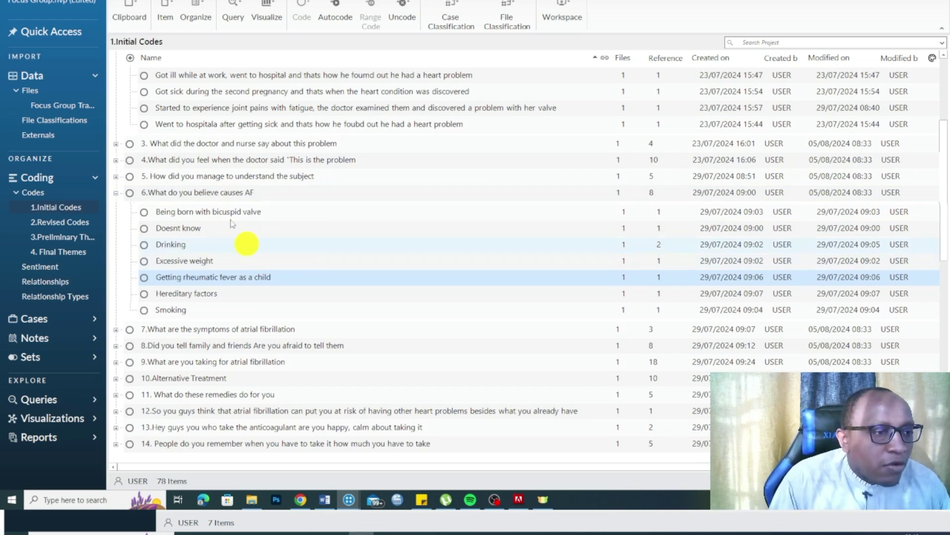
Collapse questions 1, 2 and 6 in the initial codes list.
scroll(208, 232, up, 3)
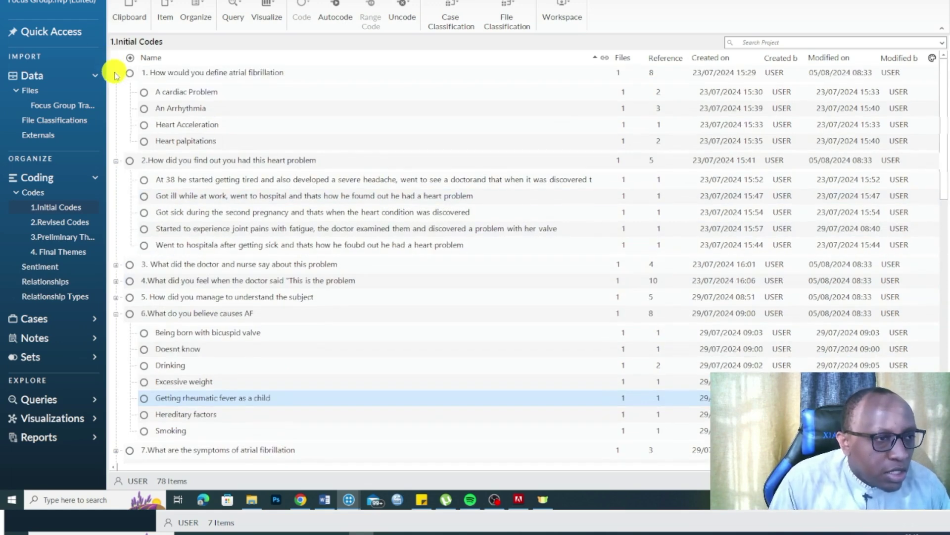
click(115, 73)
click(116, 89)
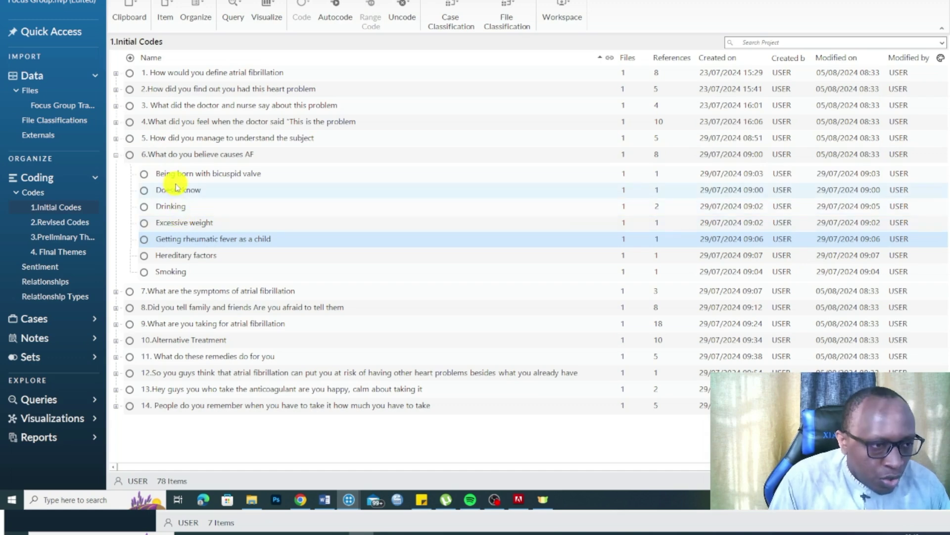
click(115, 155)
Show the 2.Revised Codes folder and expand questions 1 and 2 to view their child codes.
click(67, 221)
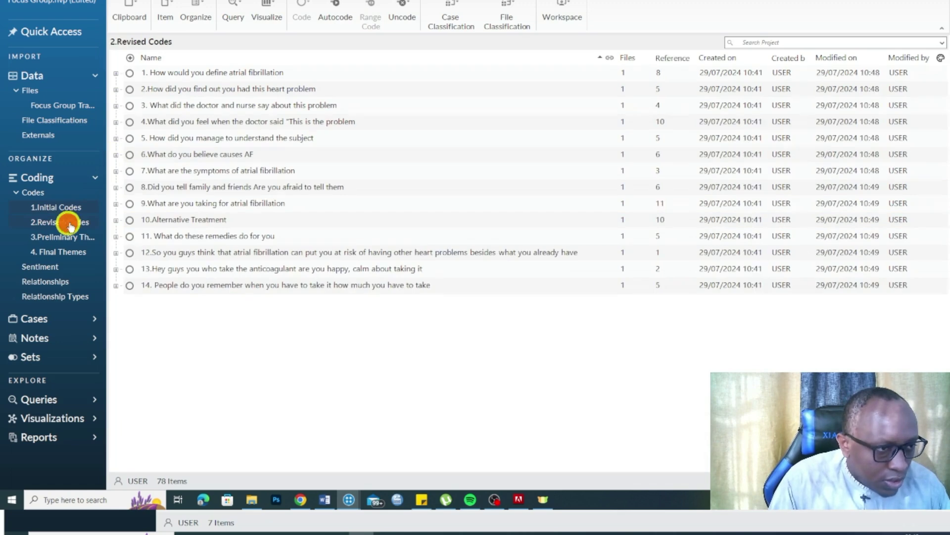
click(117, 73)
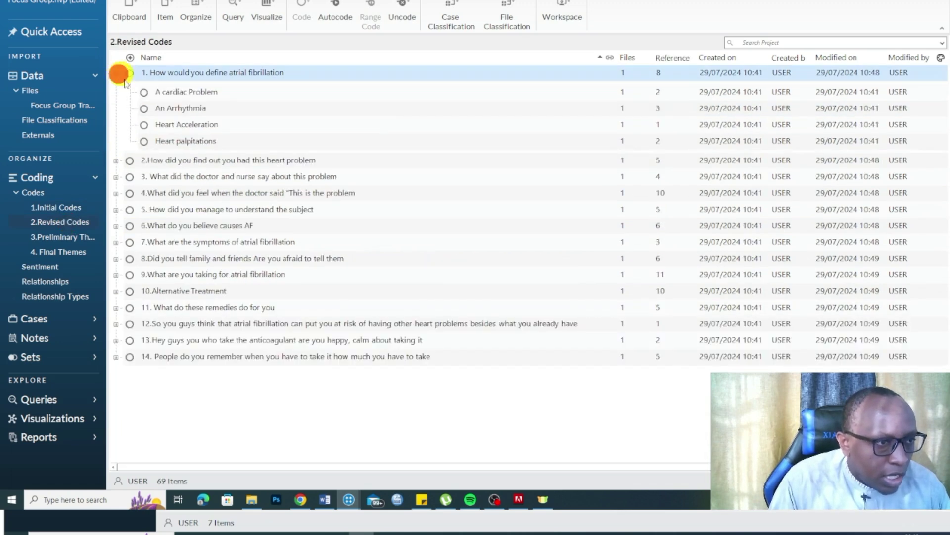
click(117, 160)
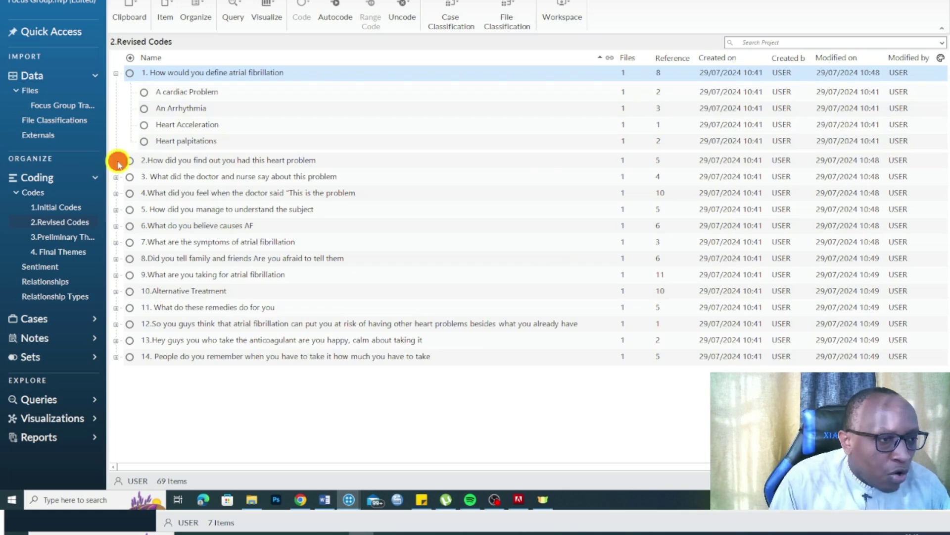
View the code properties of An Arrhythmia under question 1 and close them.
click(196, 108)
right_click(196, 108)
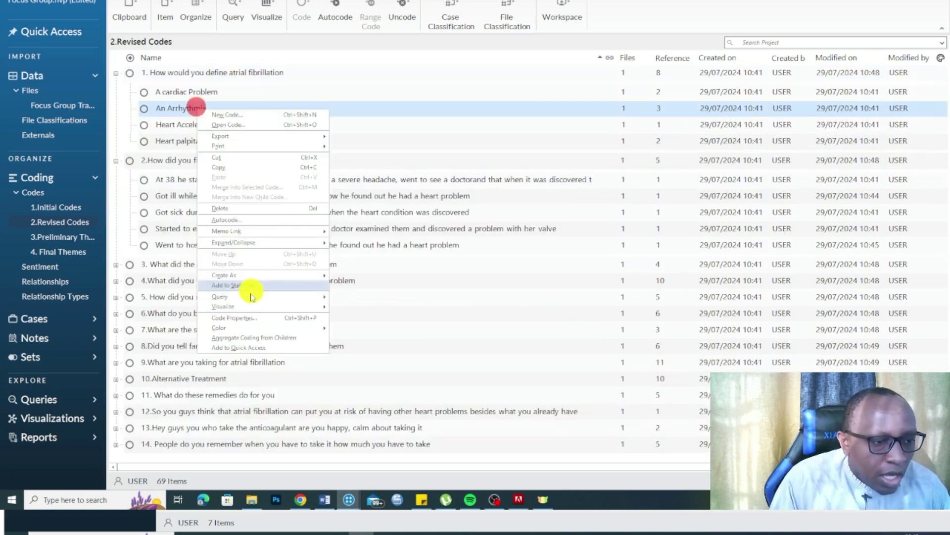
click(246, 319)
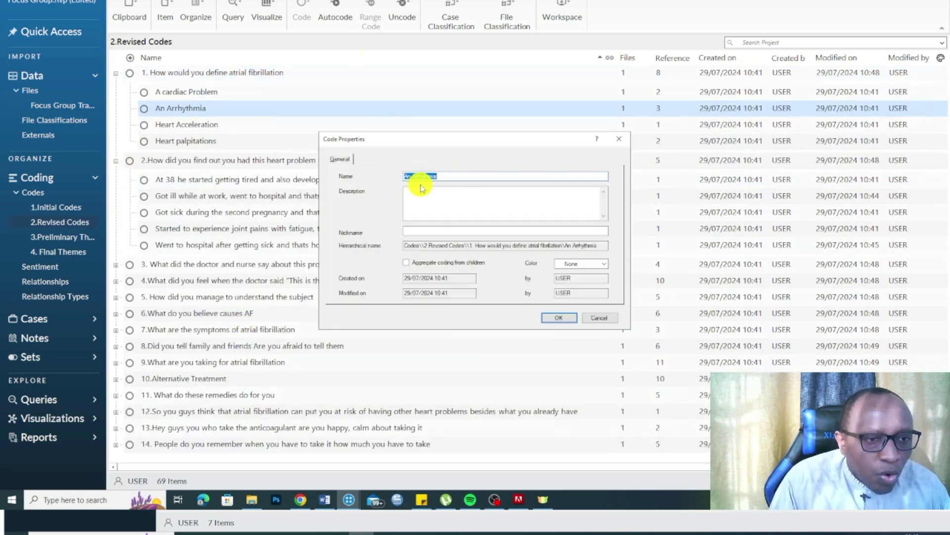
click(558, 317)
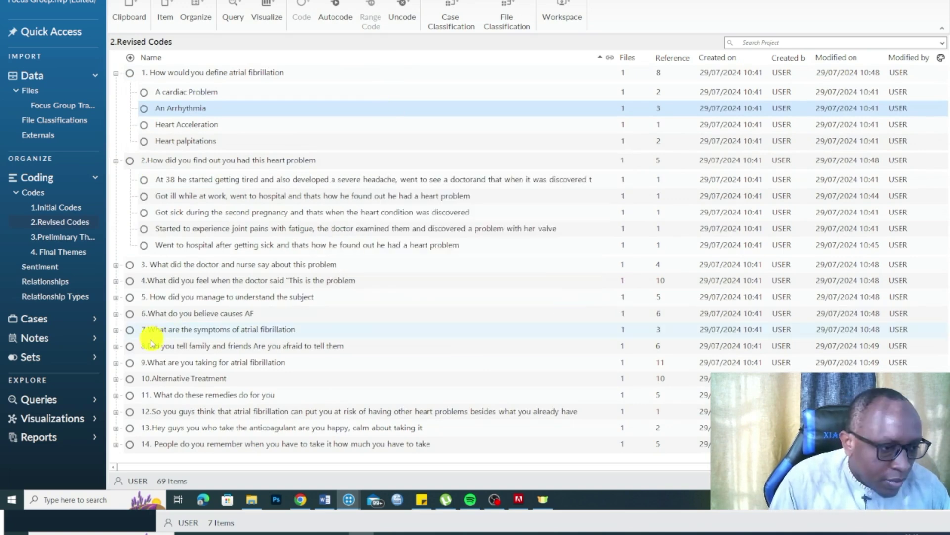
Review the references coded at Drinking under question 6, close the code and expand question 12.
click(118, 315)
scroll(249, 212, down, 3)
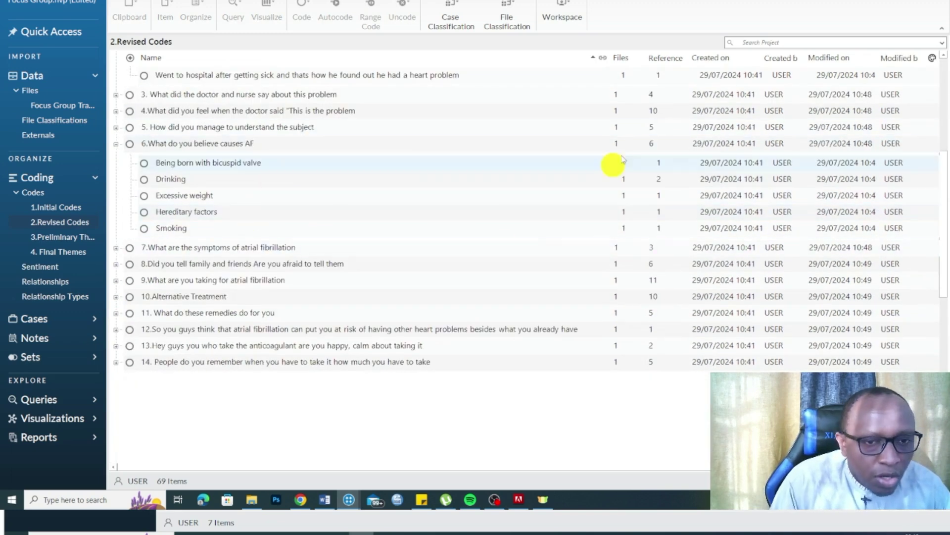
click(165, 179)
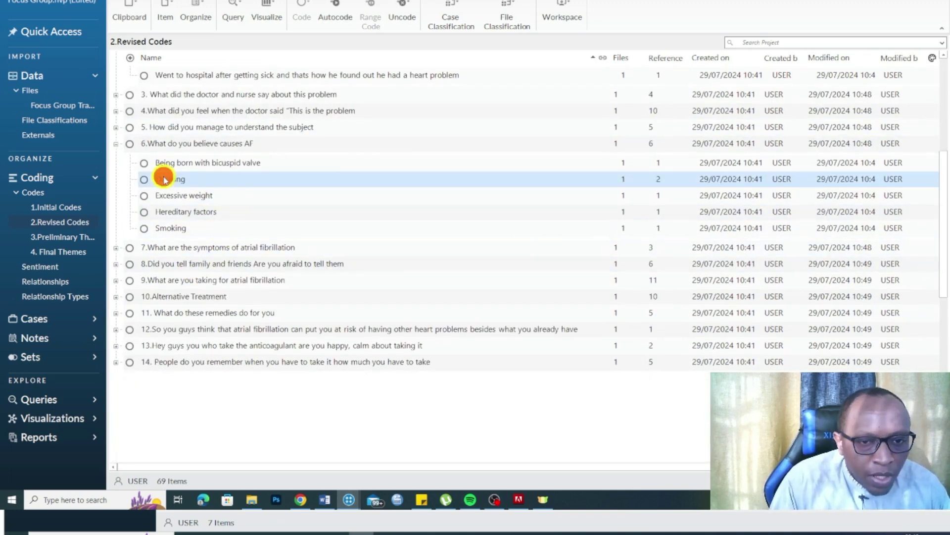
double_click(165, 179)
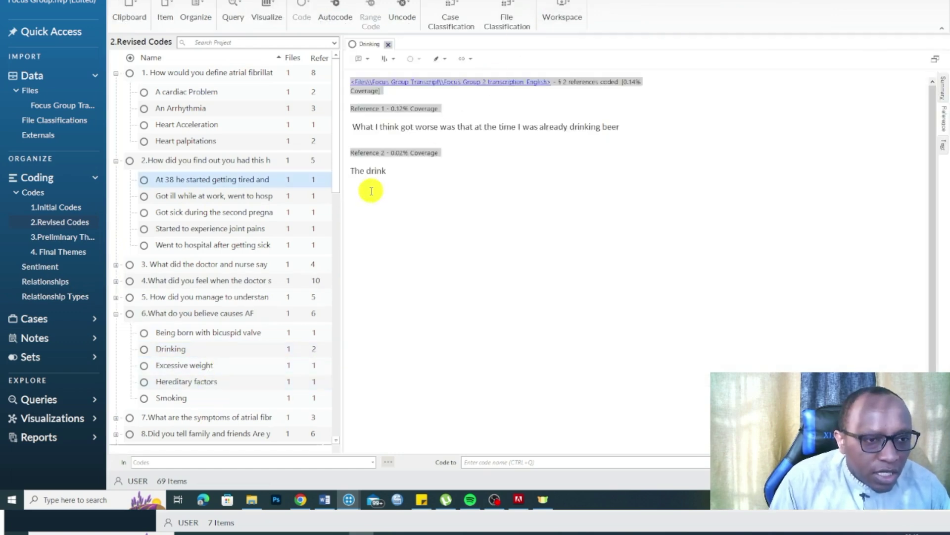
click(392, 177)
drag(392, 177, 431, 138)
drag(644, 125, 363, 108)
click(390, 44)
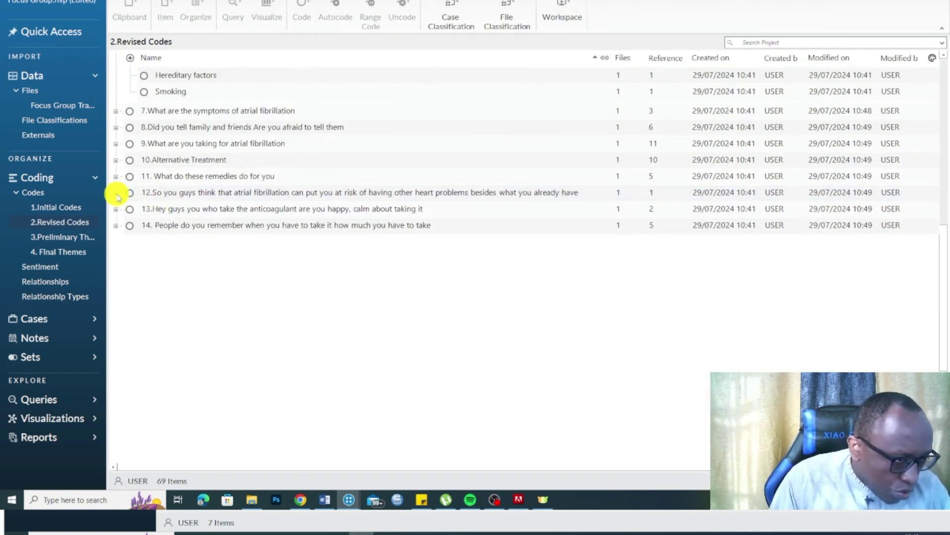
click(116, 194)
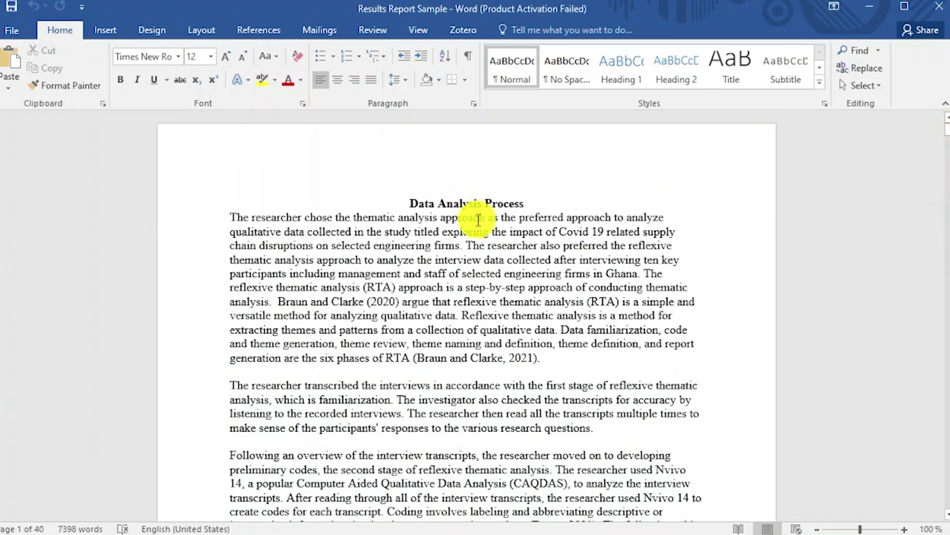
Look through the Data Analysis Process section and the code tables in the Results Report Sample document.
scroll(478, 219, down, 15)
scroll(477, 226, down, 20)
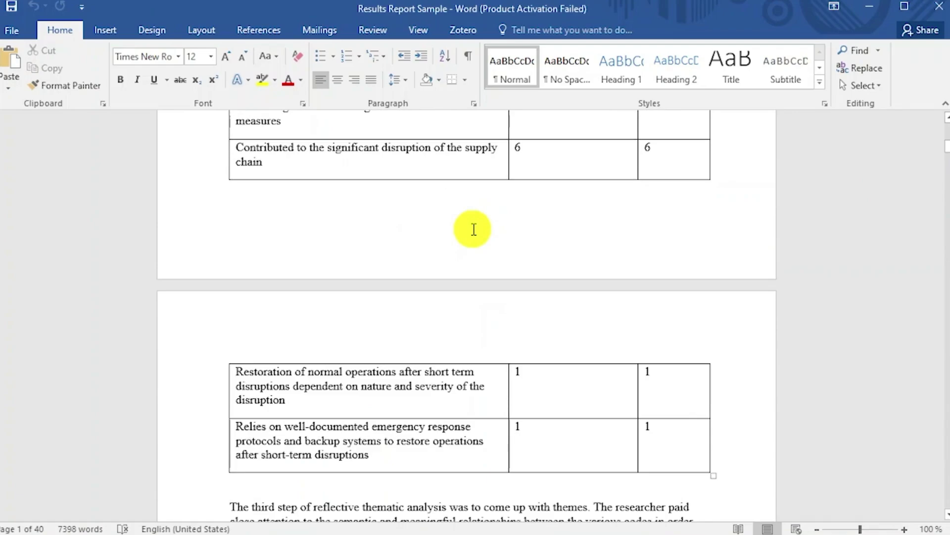
scroll(473, 229, down, 20)
scroll(474, 229, down, 15)
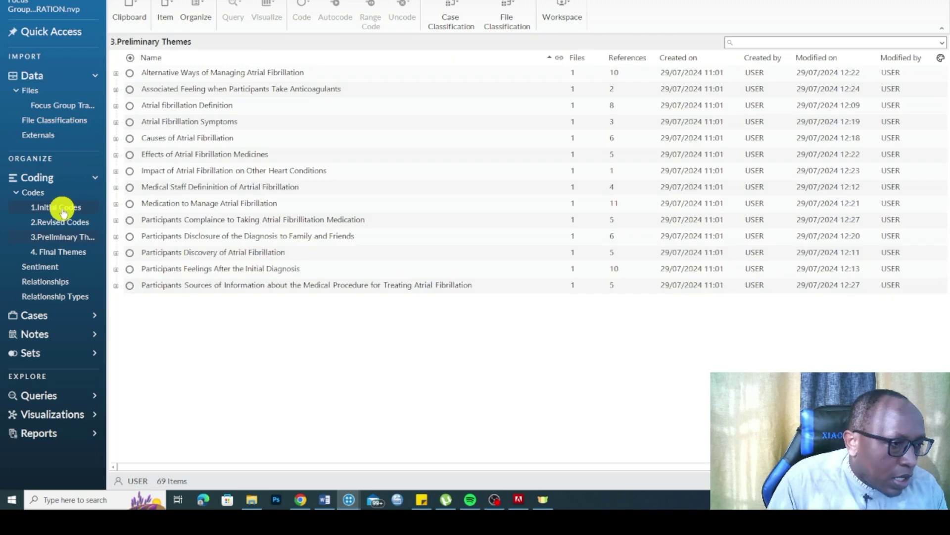
Compare the code lists in the 1.Initial Codes and 3.Preliminary Themes folders and return to 2.Revised Codes.
click(60, 207)
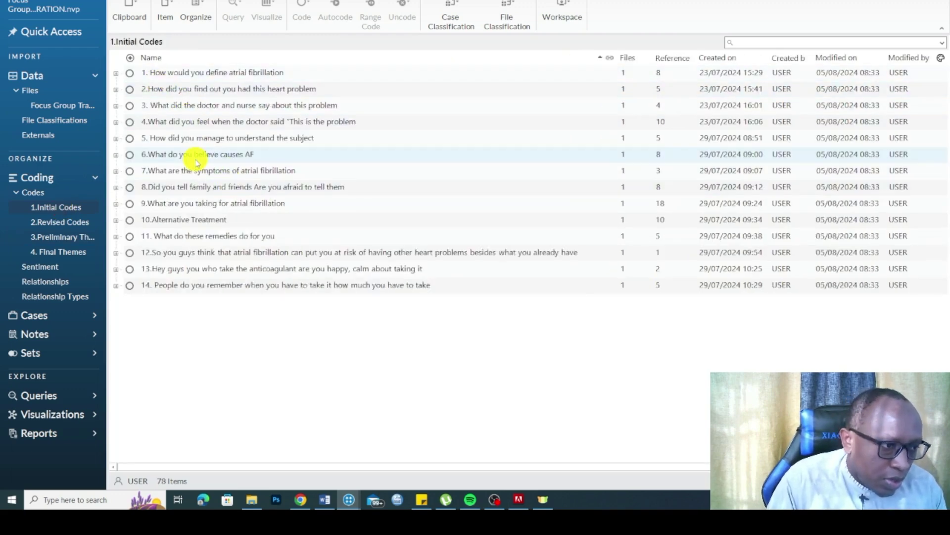
click(67, 223)
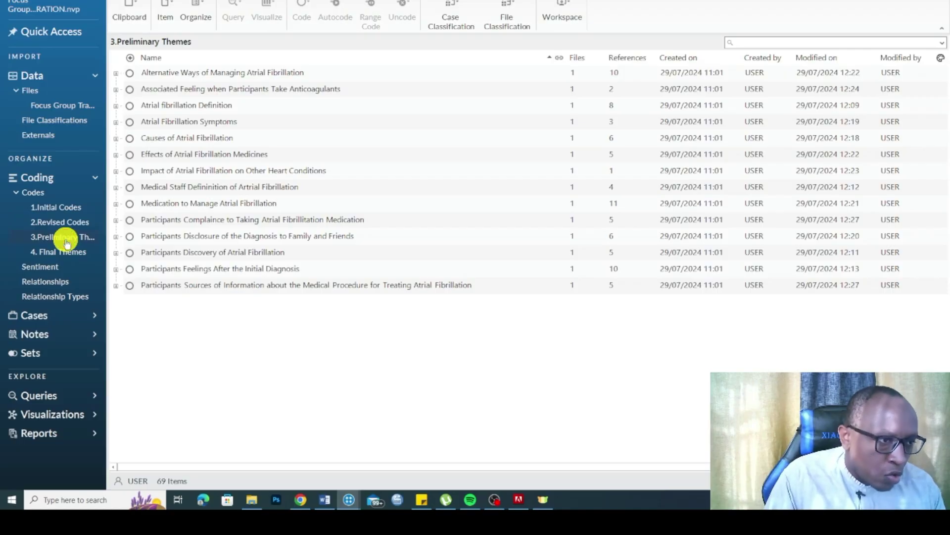
click(64, 224)
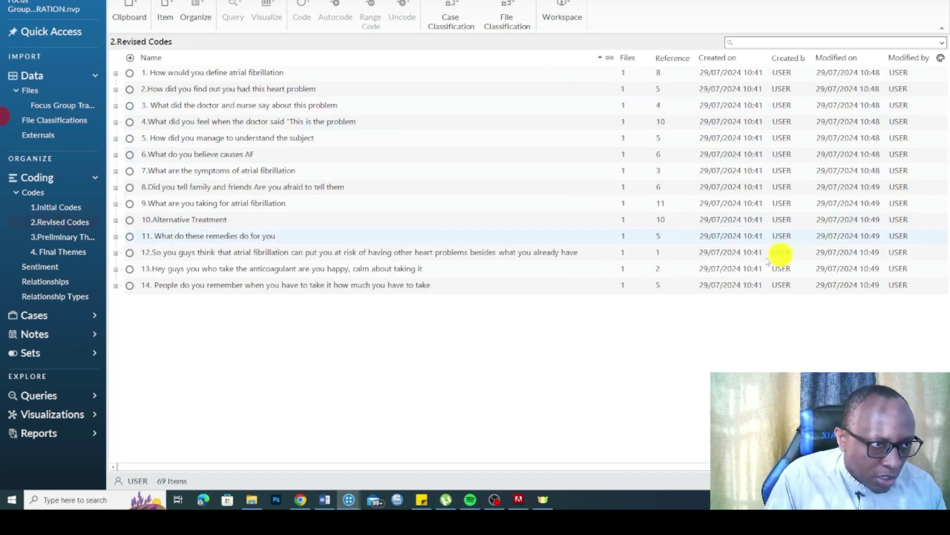
Expand question 1 in the revised codes and describe it as "How the participants defined AF" in its code properties.
click(116, 74)
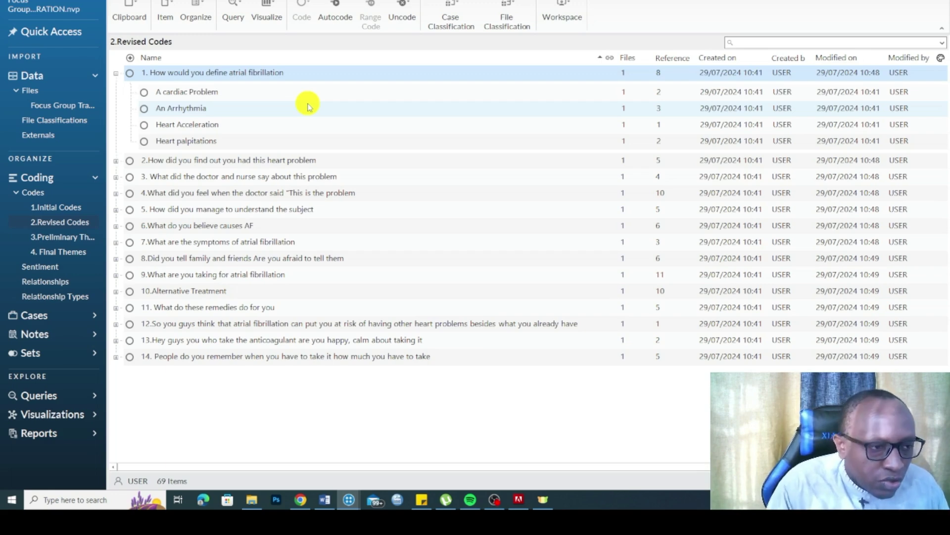
right_click(200, 74)
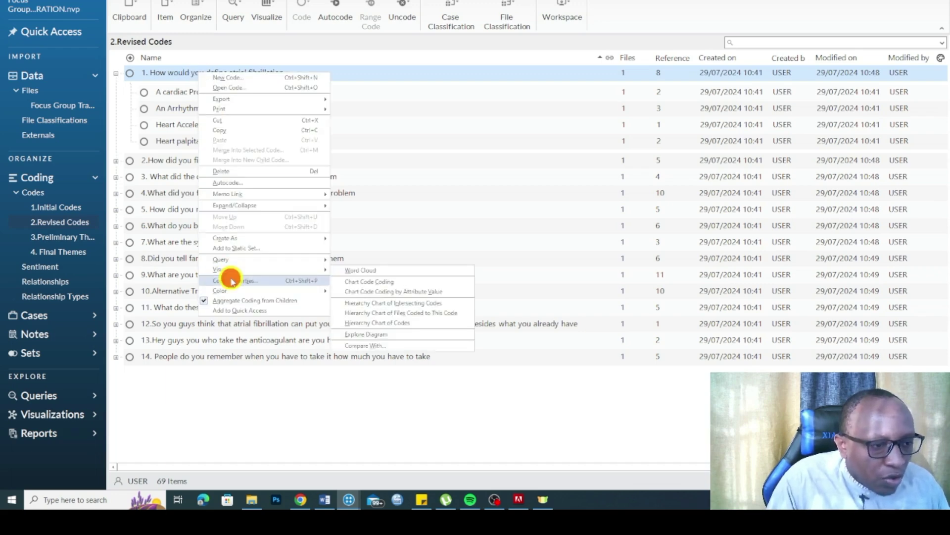
click(231, 280)
click(438, 199)
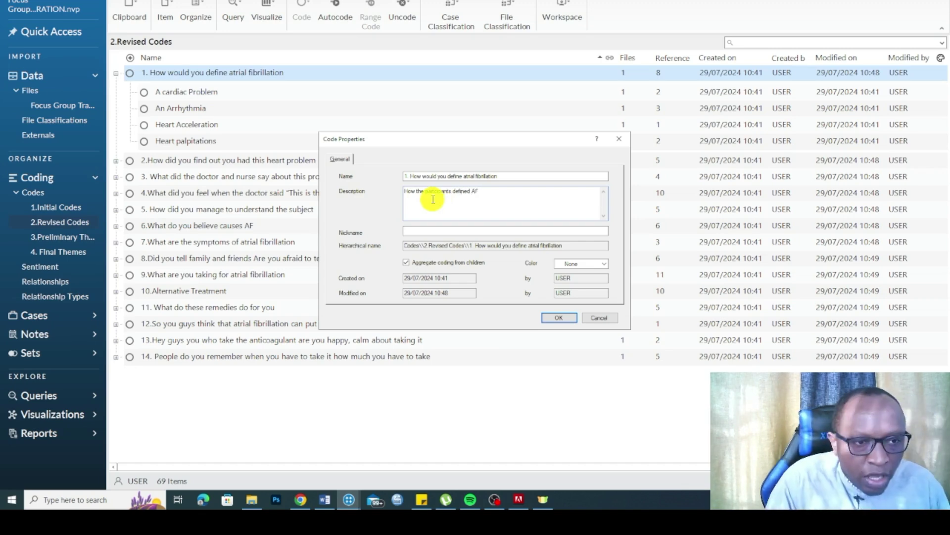
Rename the question 1 code as "1. Subjective defintion of Atrial fiblilation" and save its properties.
drag(511, 178, 374, 176)
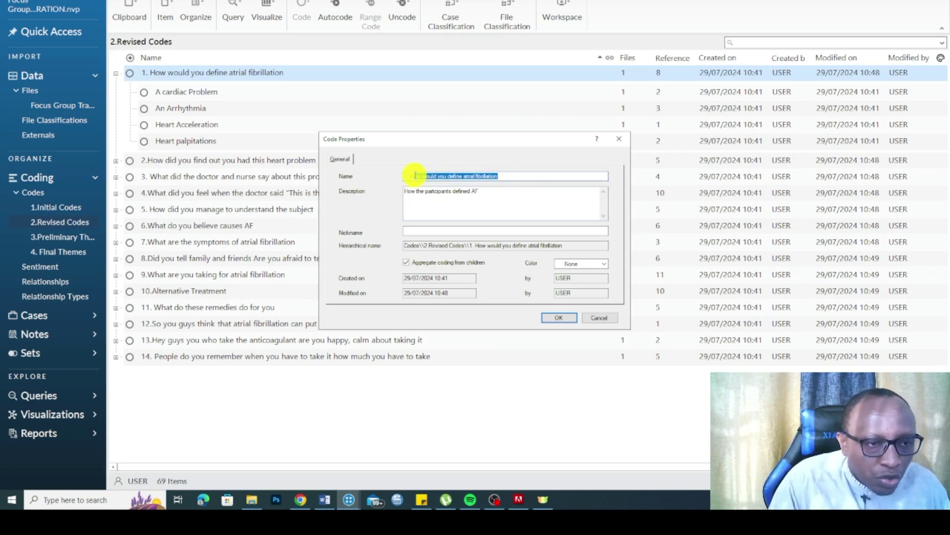
drag(415, 176, 509, 173)
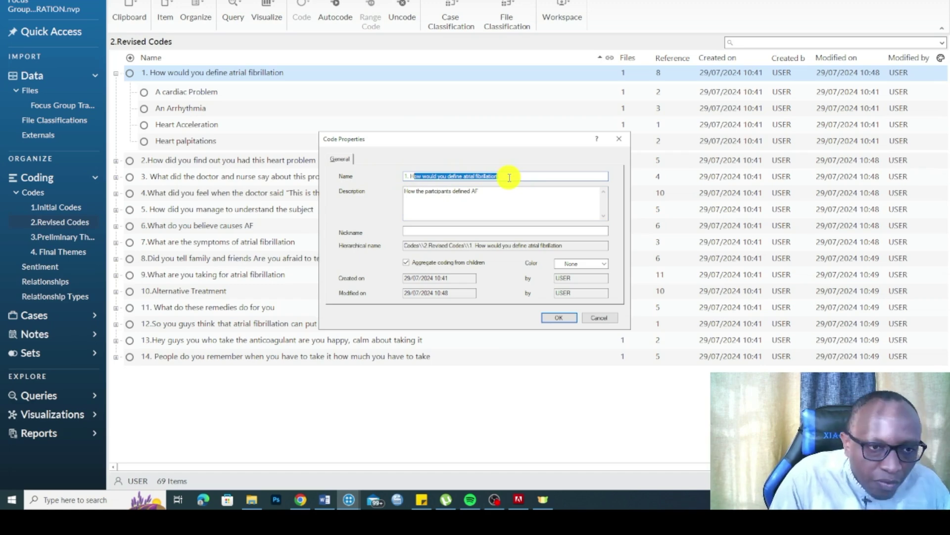
key(BackSpace)
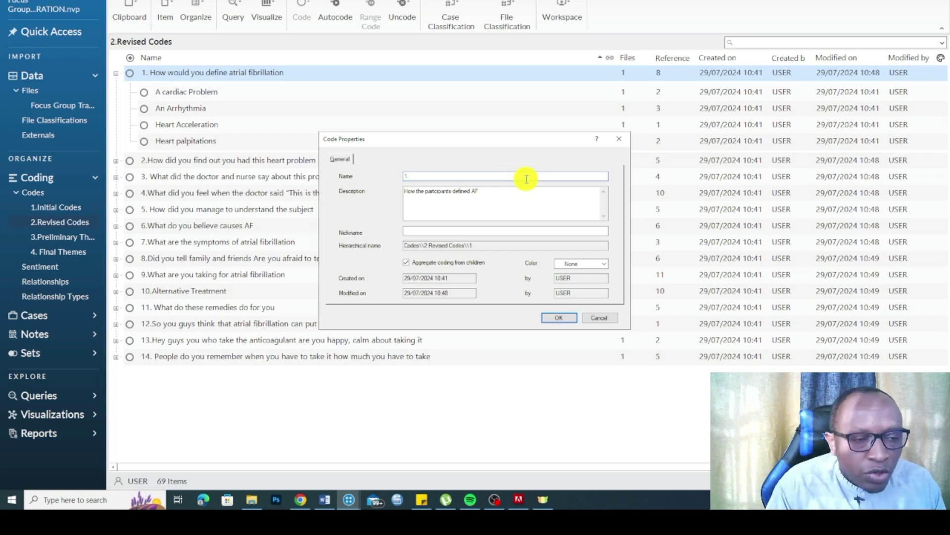
text(Subjective defintion of Atrial fibillation)
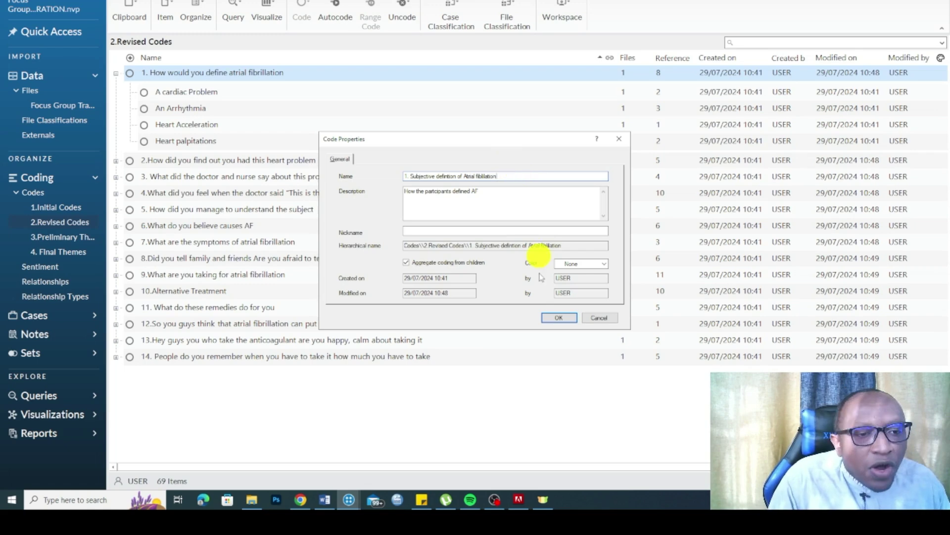
click(559, 318)
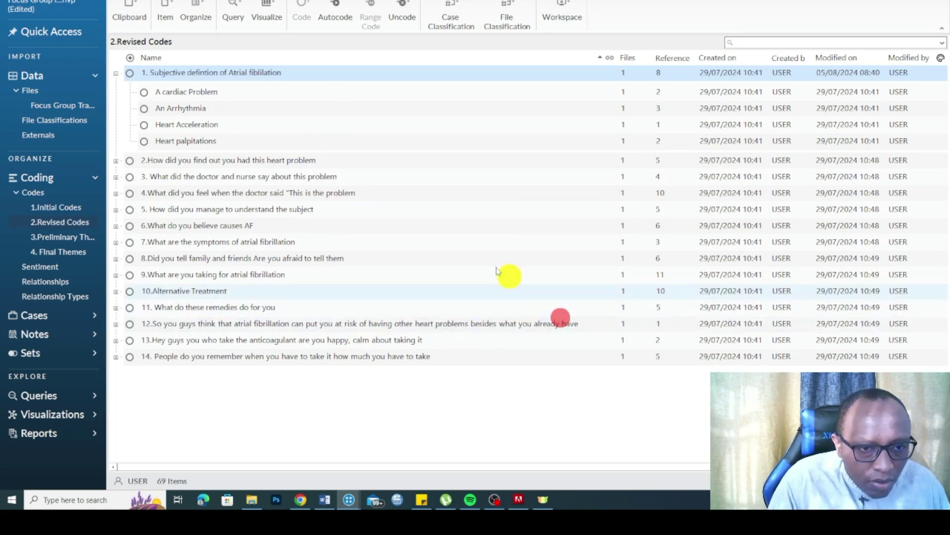
Correct the last word in the first revised code's name so it reads "1. Subjective defintion of Atrial fibrilation".
right_click(290, 72)
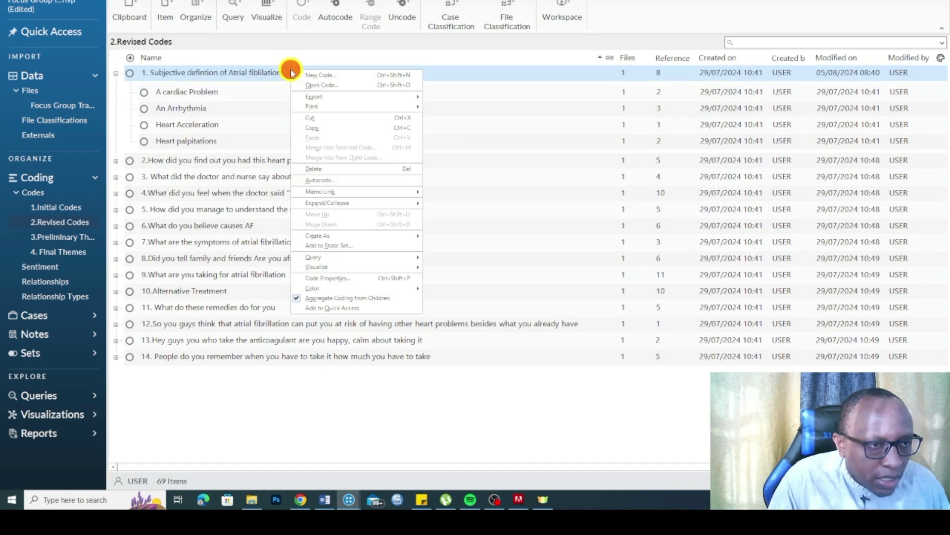
click(355, 279)
click(481, 176)
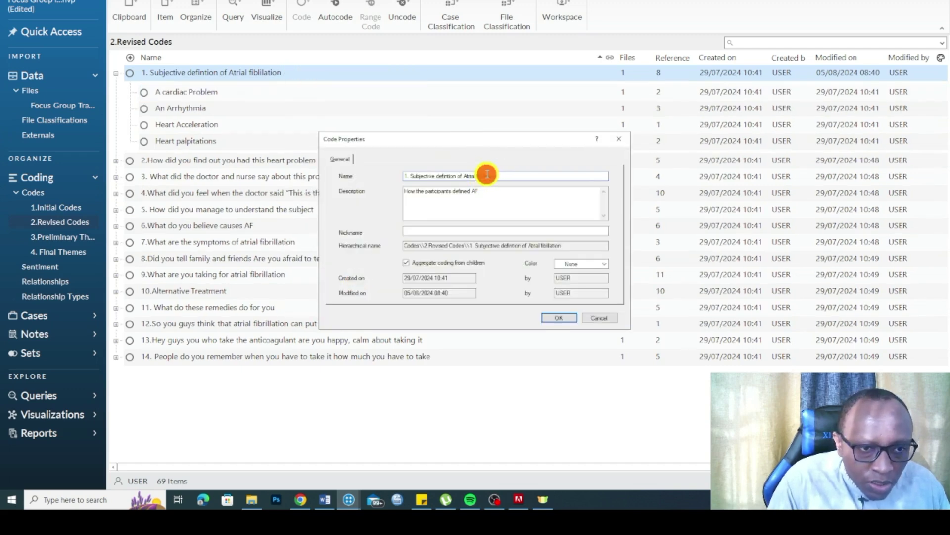
click(560, 316)
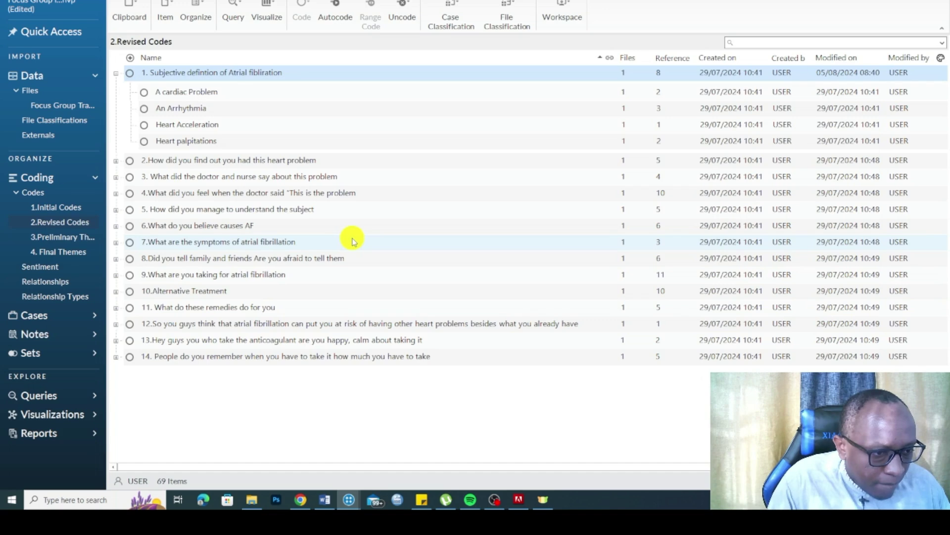
click(286, 71)
right_click(286, 72)
click(331, 271)
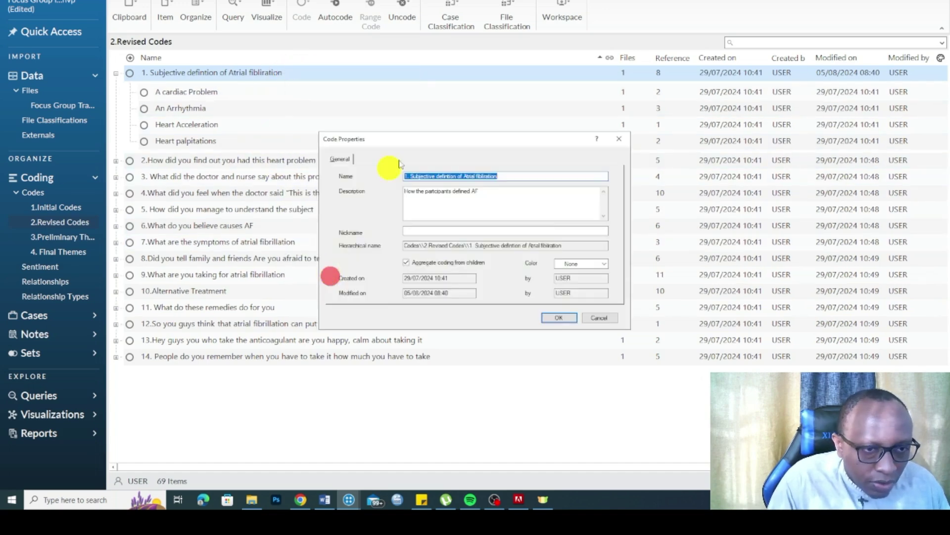
click(486, 176)
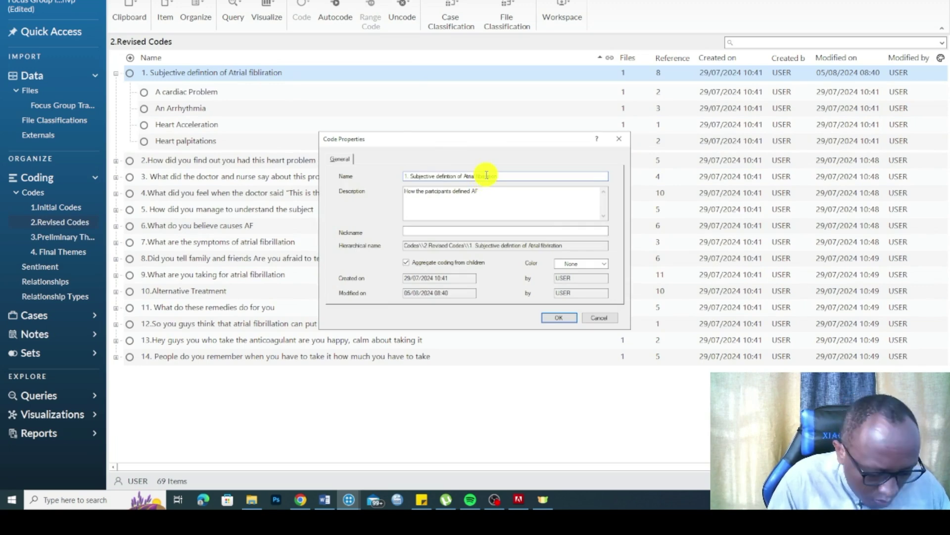
click(560, 317)
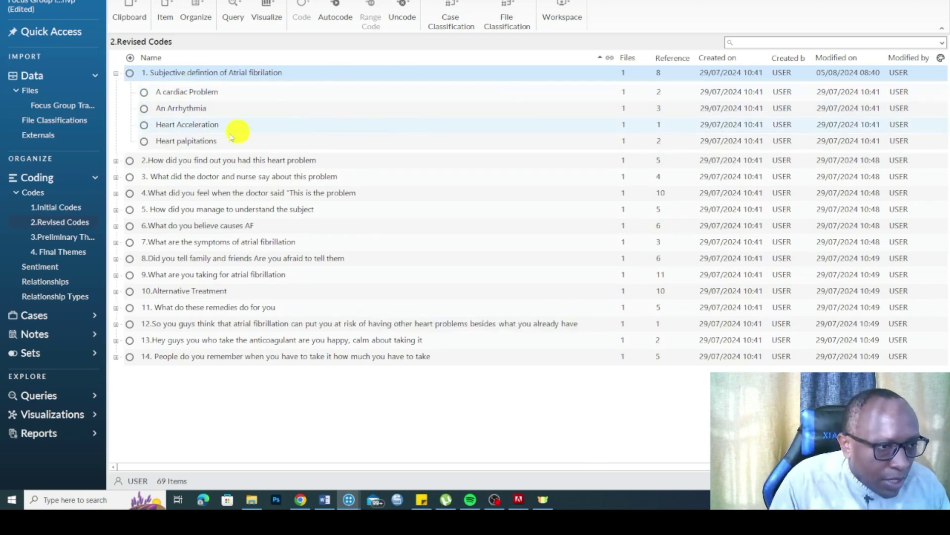
Check the child codes under question 2, collapse it and expand question 6 to view its child codes.
click(116, 161)
click(116, 161)
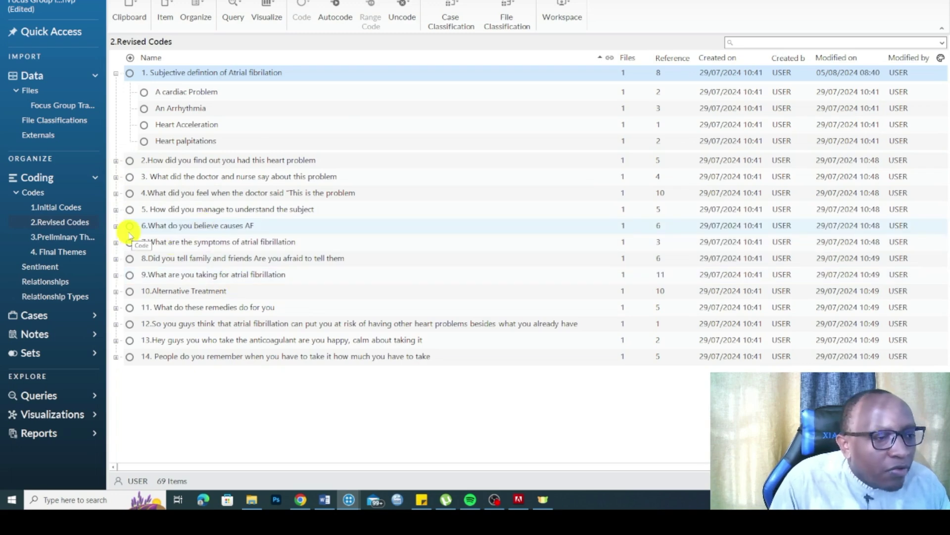
click(115, 227)
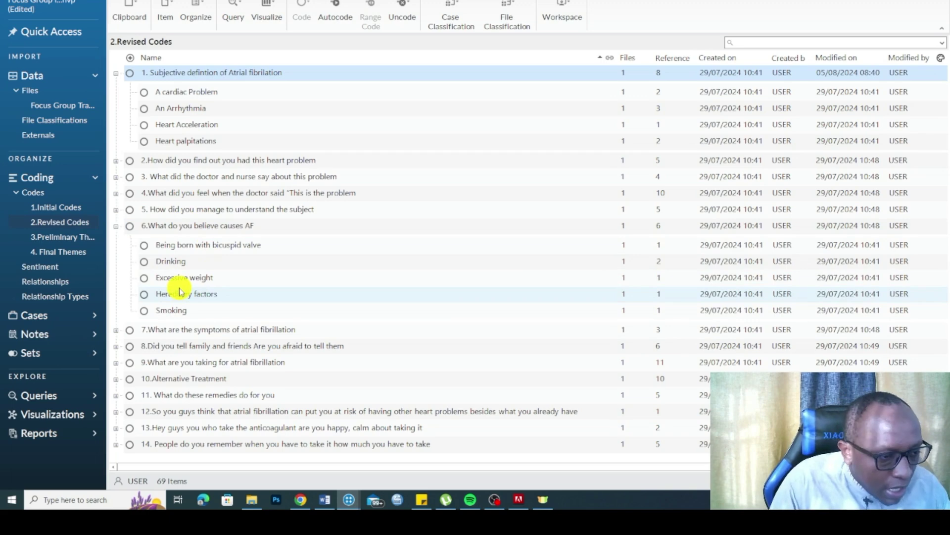
right_click(202, 226)
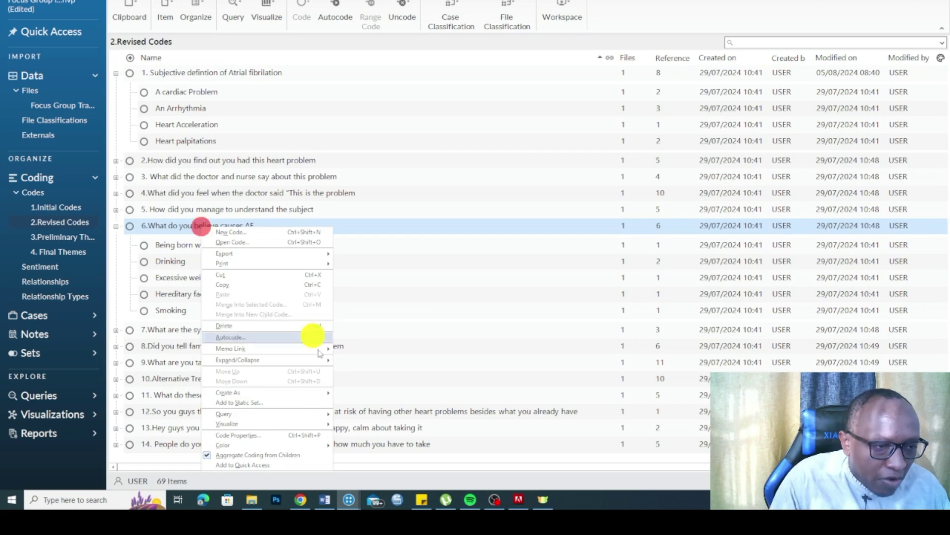
click(241, 433)
click(436, 193)
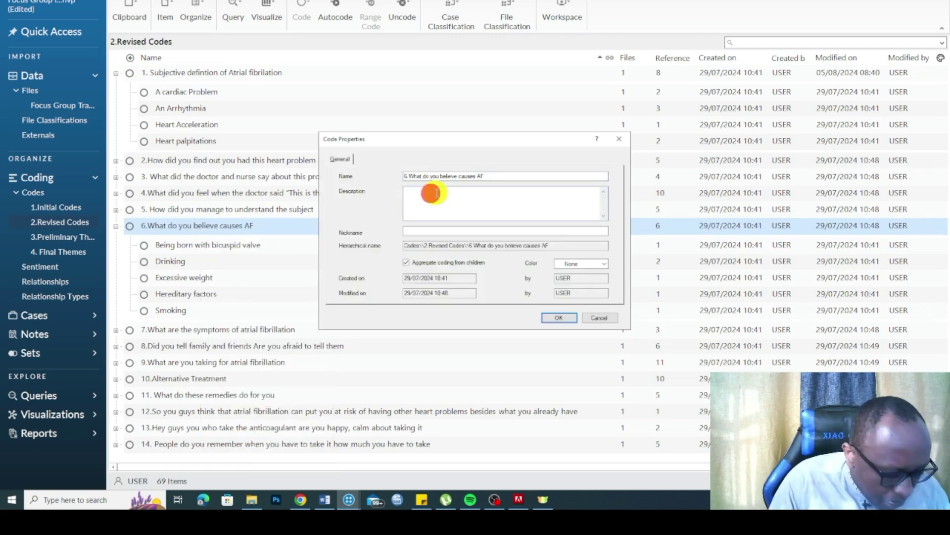
text(The cus)
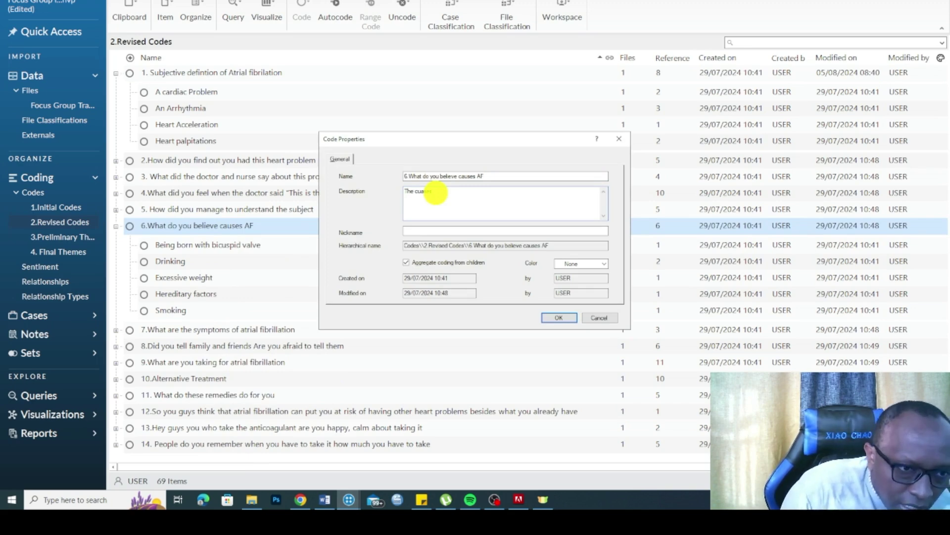
key(Escape)
Describe the question 6 code as "The Causes of AF acording to the participants" in its properties and save it.
right_click(205, 226)
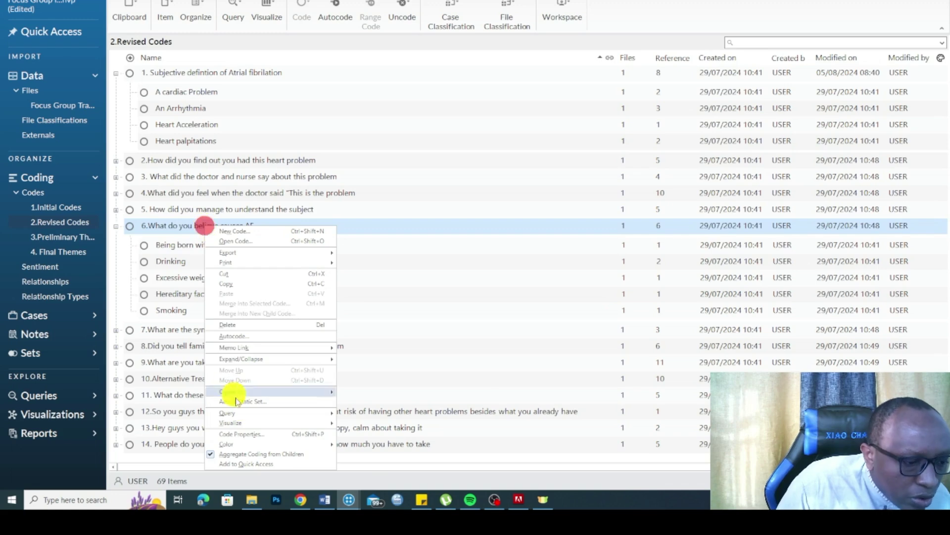
click(240, 435)
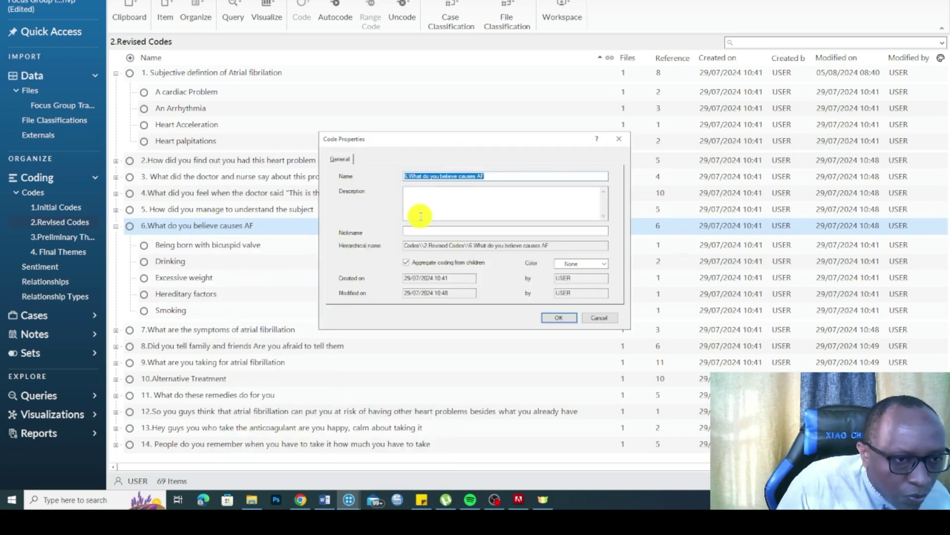
click(437, 197)
text(The)
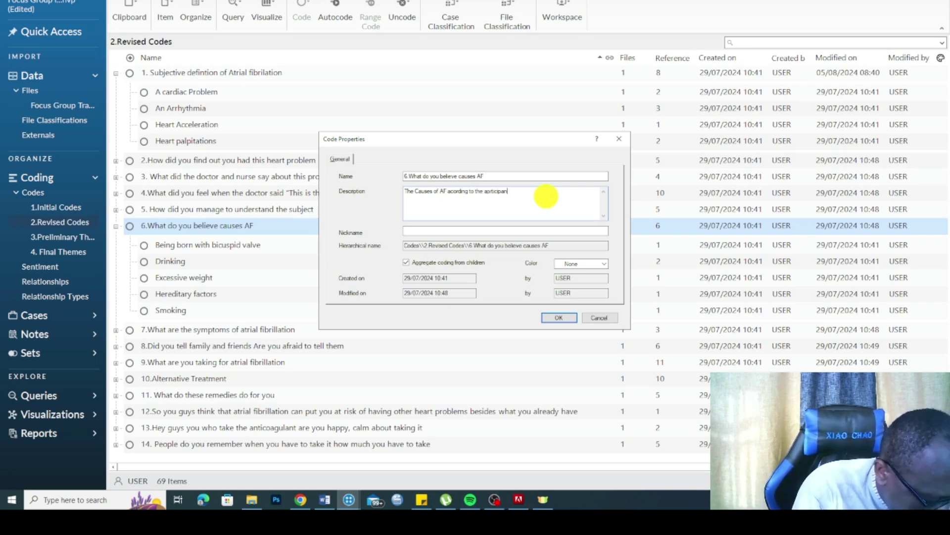
click(488, 191)
key(BackSpace)
text(ar)
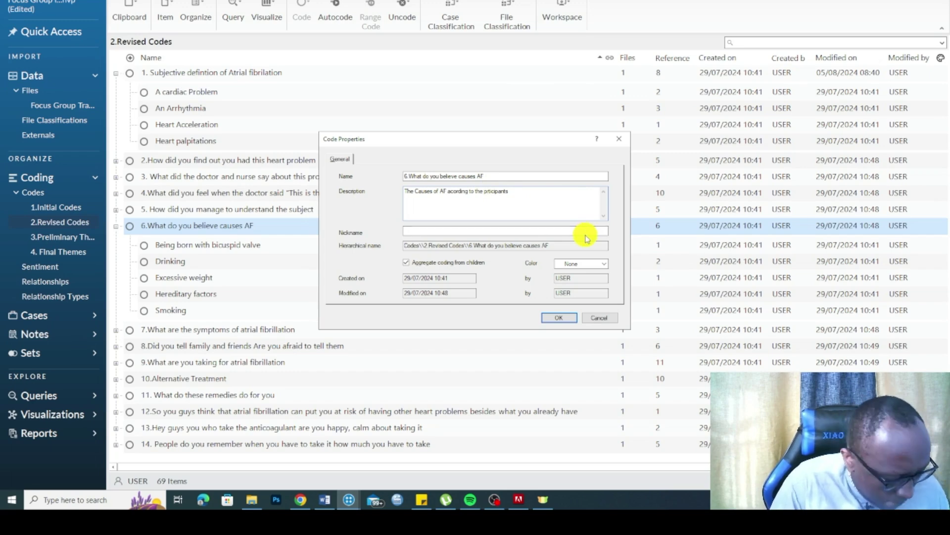
click(559, 317)
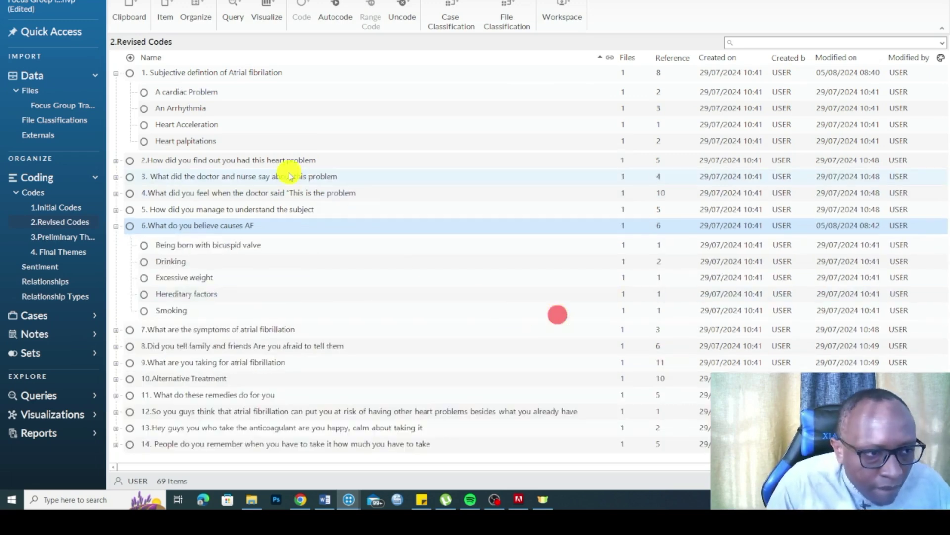
Rename the question 6 code as "6. Causes of Af" and save its properties.
right_click(235, 223)
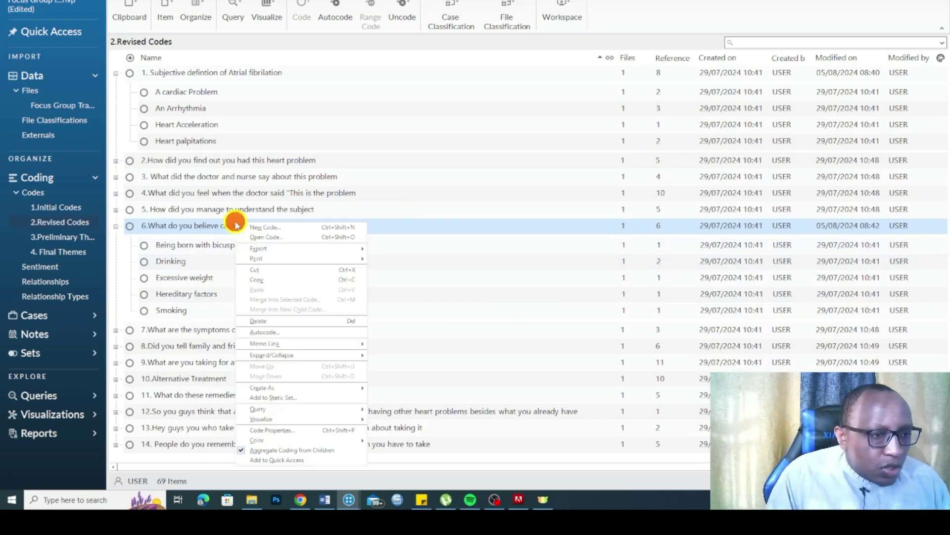
click(265, 430)
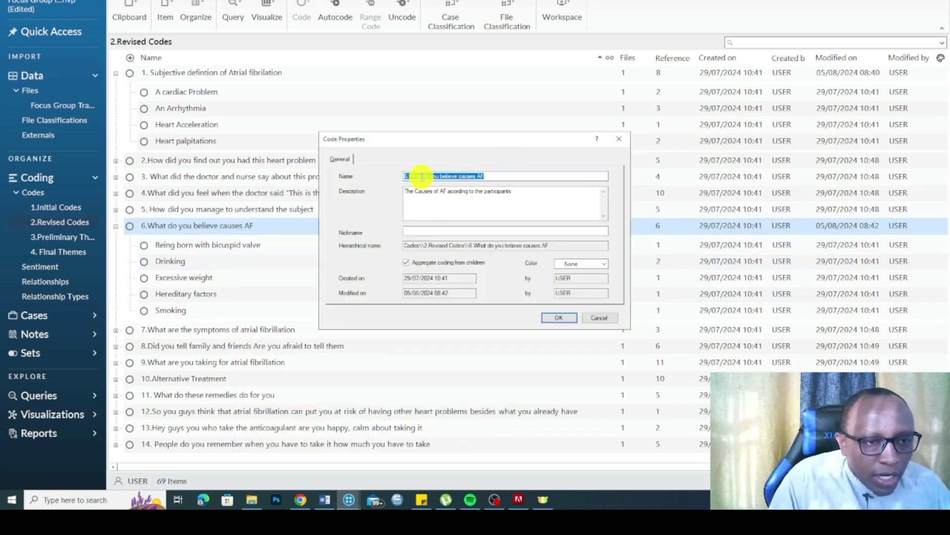
click(418, 176)
drag(419, 177, 516, 173)
key(BackSpace)
key(BackSpace)
key(BackSpace)
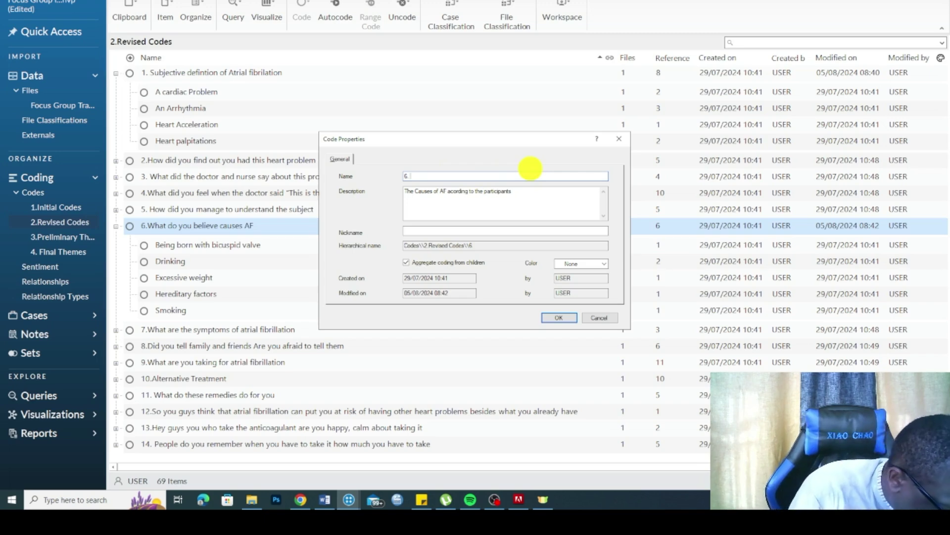
text(Causes of AF)
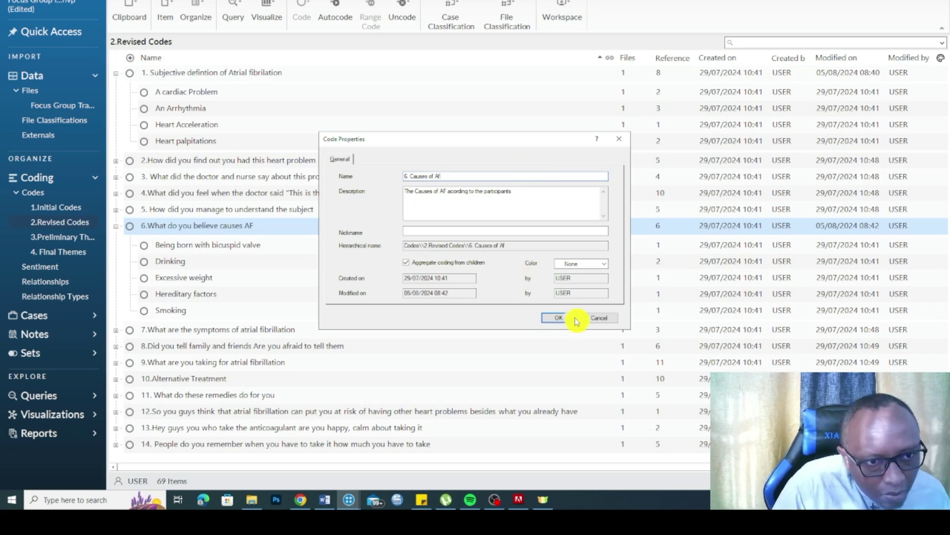
key(BackSpace)
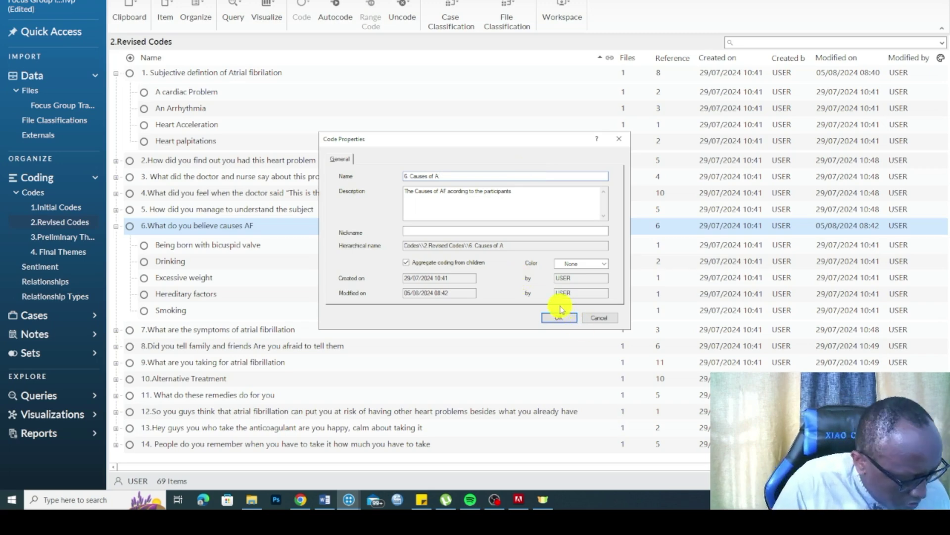
text(f)
click(559, 317)
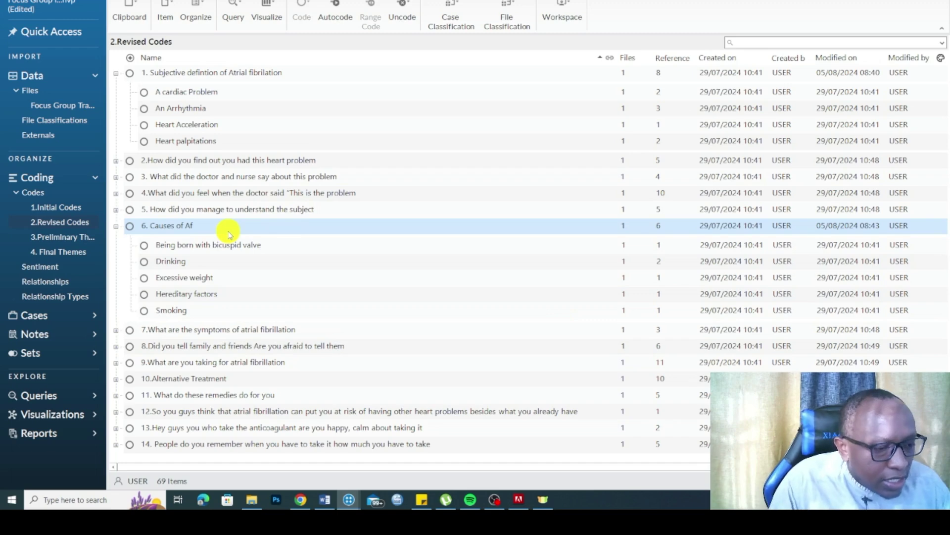
Collapse code 6, expand question 7 and describe it as "The symptoms of AFacording to the participants" in its code properties.
click(116, 226)
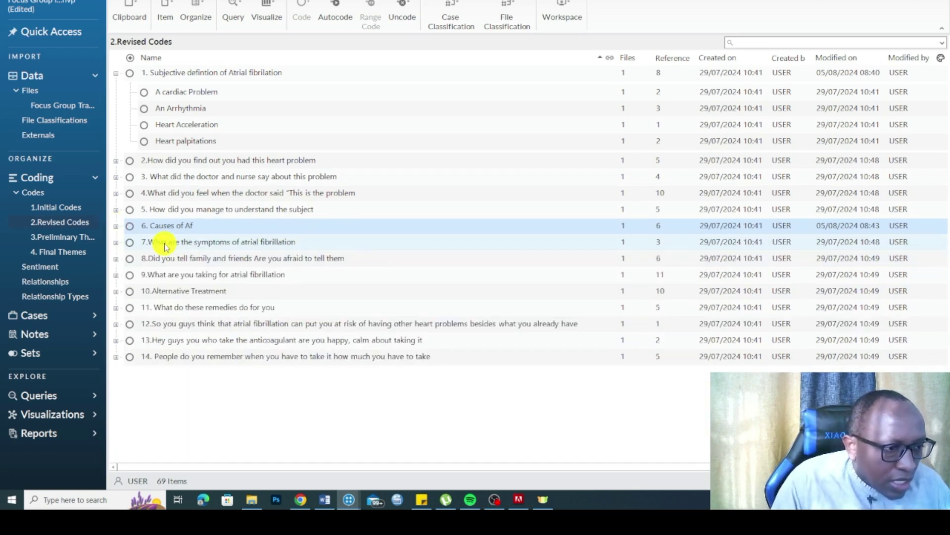
click(116, 242)
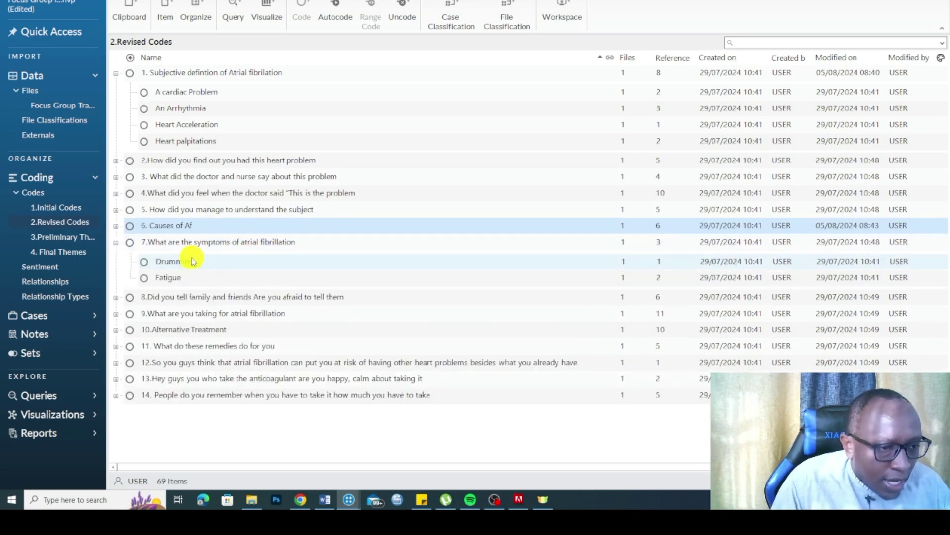
right_click(223, 242)
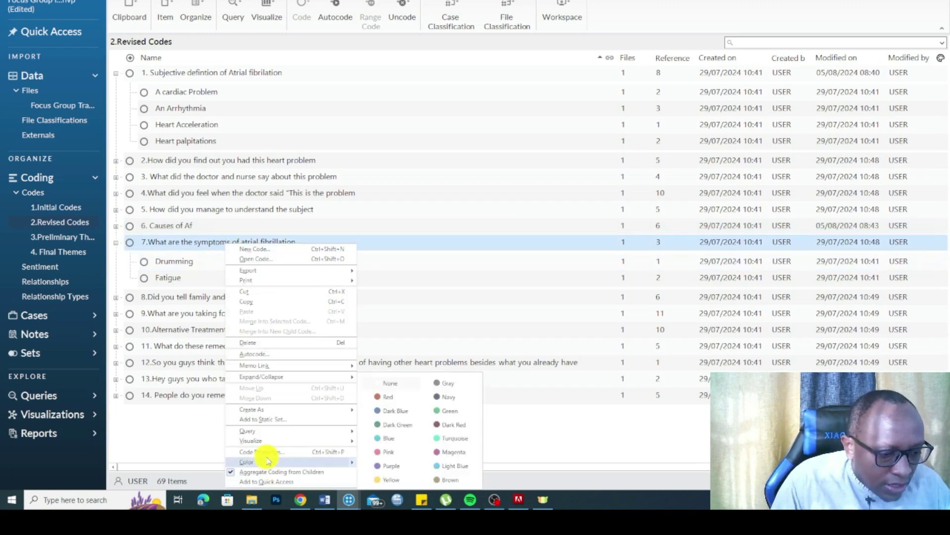
click(266, 457)
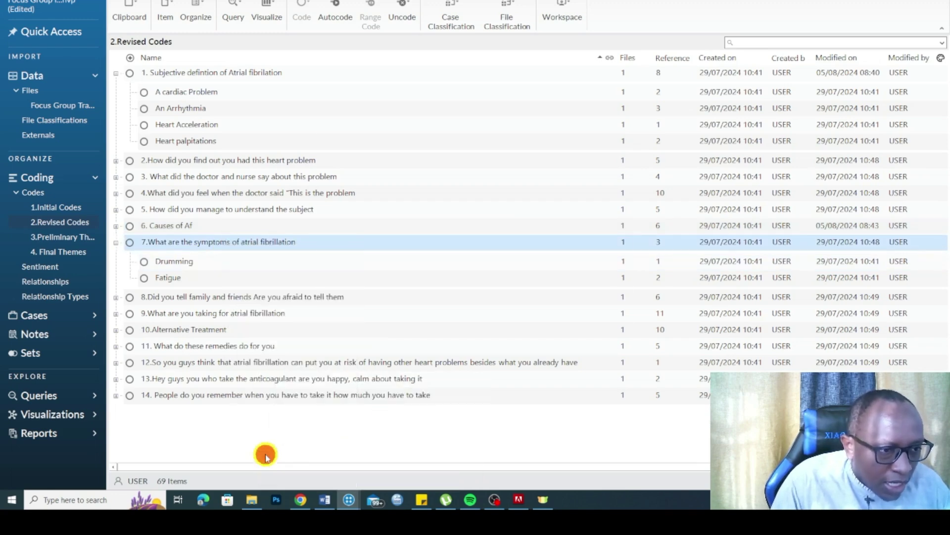
click(439, 196)
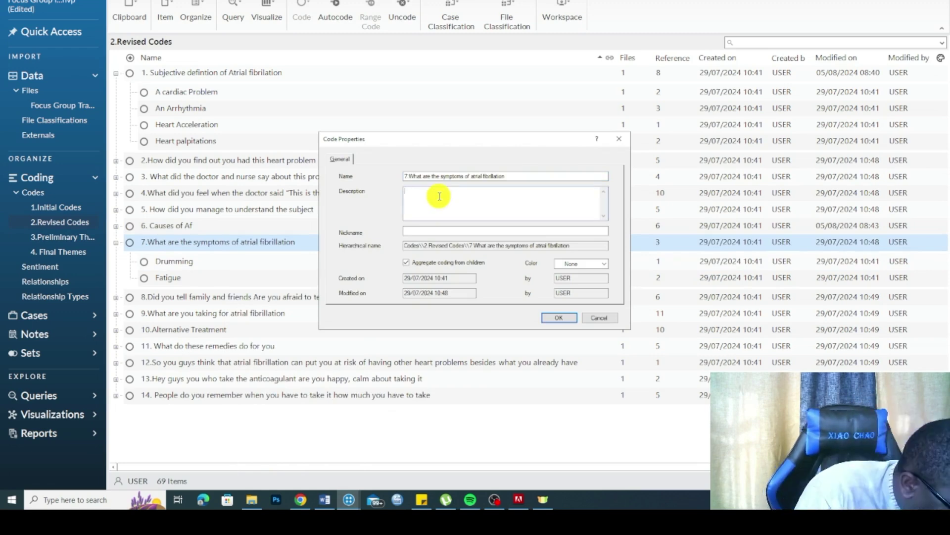
text(The symptoms of Af according to the participants)
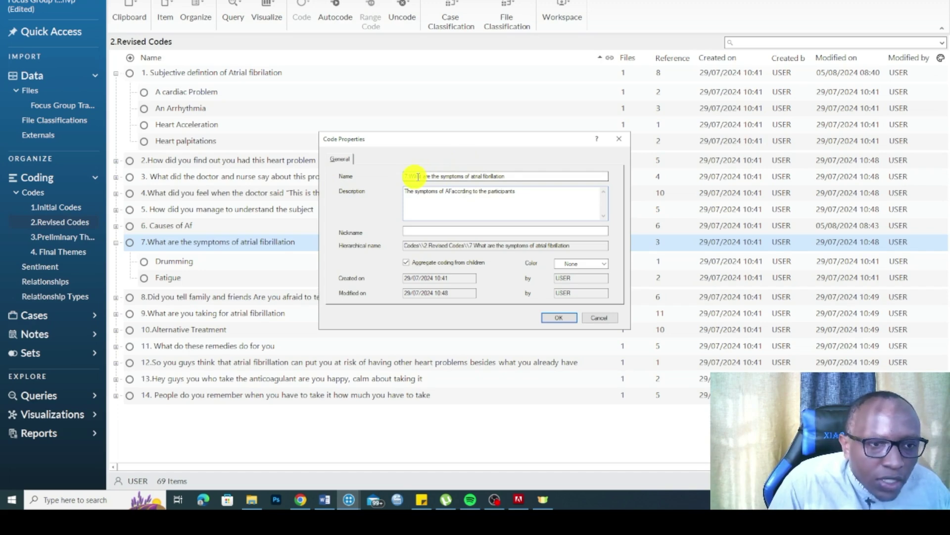
Shorten the question 7 code's name to "Symptoms of atrial fibrillation" after its number and save its properties.
click(442, 177)
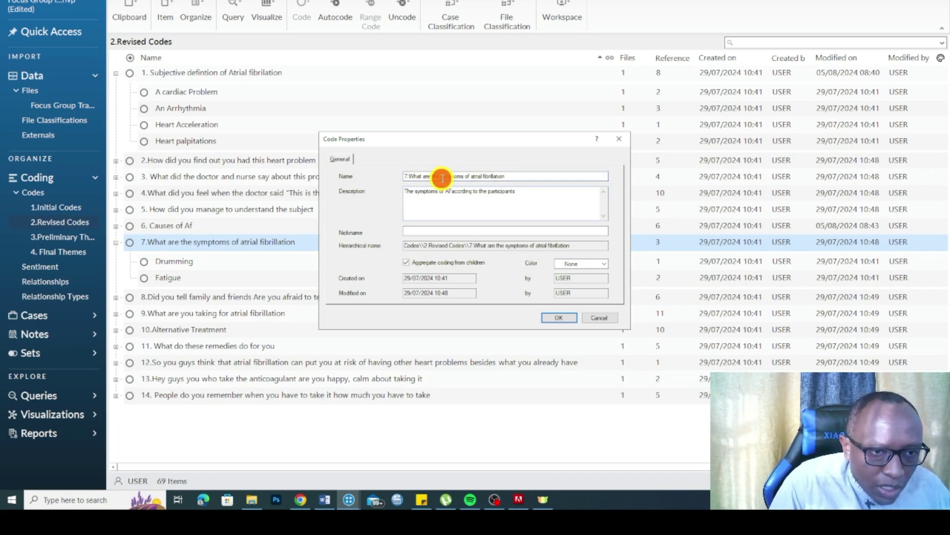
drag(442, 177, 411, 177)
key(BackSpace)
text(S)
click(559, 317)
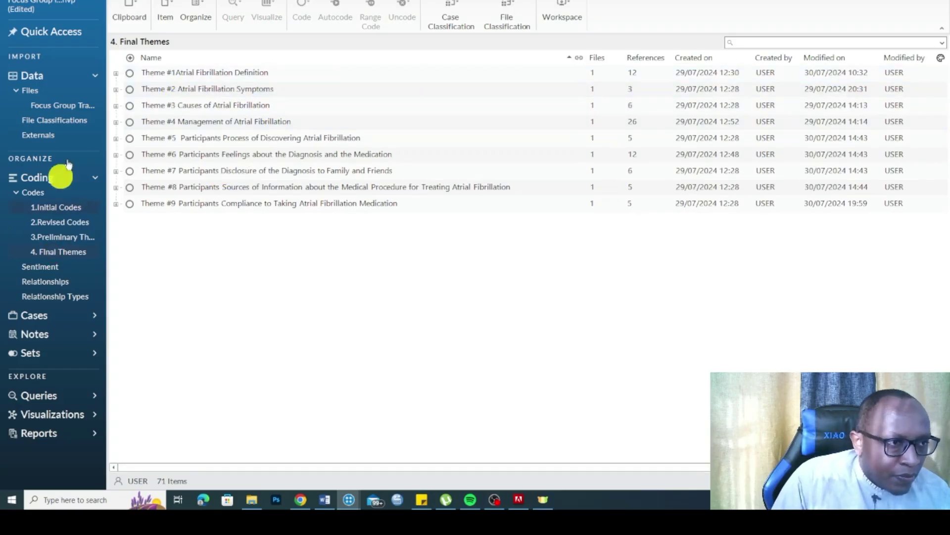
Switch between the revised codes and preliminary themes, and expand the first five preliminary themes through Causes of Atrial Fibrillation to review their child codes.
click(74, 238)
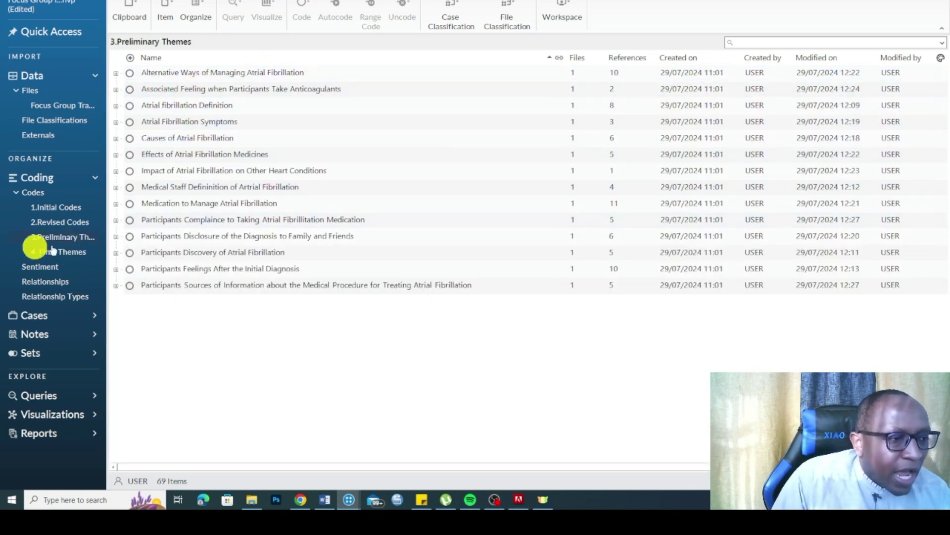
click(49, 222)
click(70, 238)
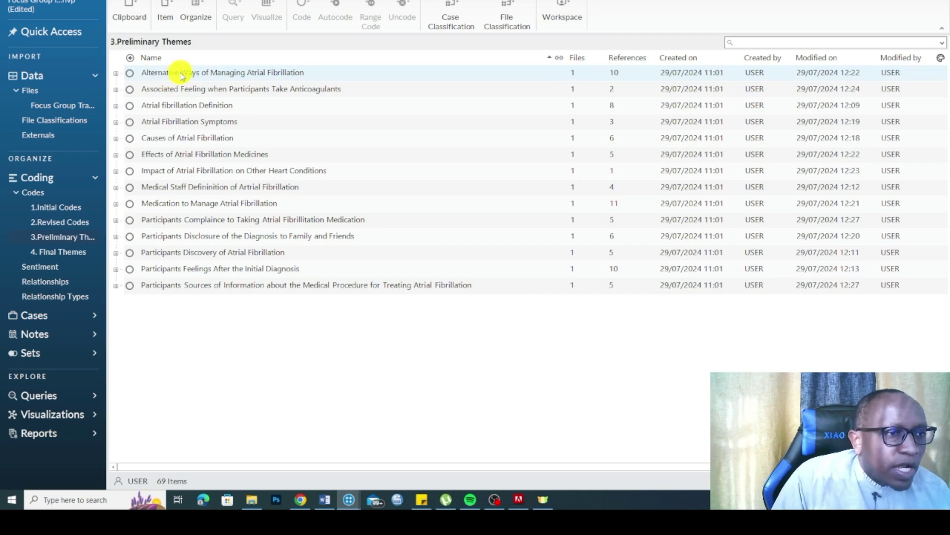
click(116, 73)
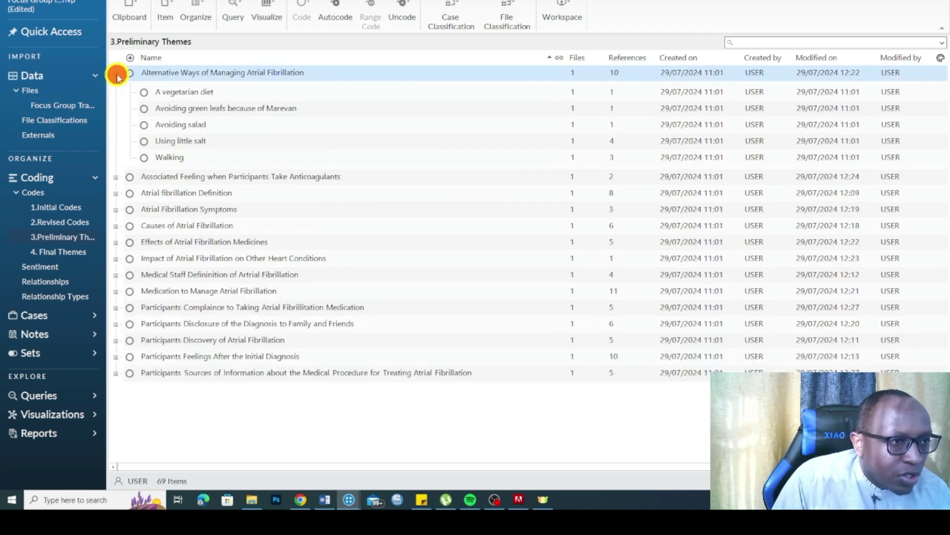
click(116, 177)
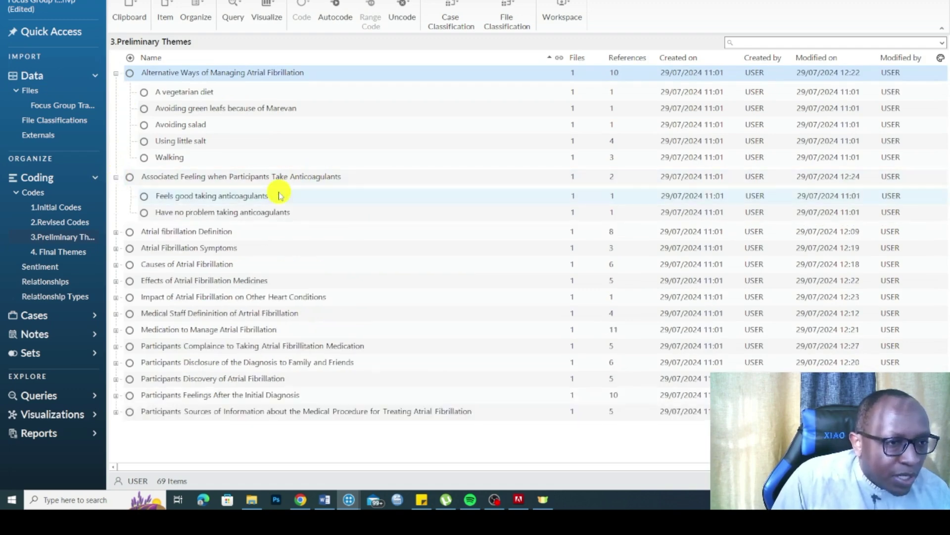
click(116, 232)
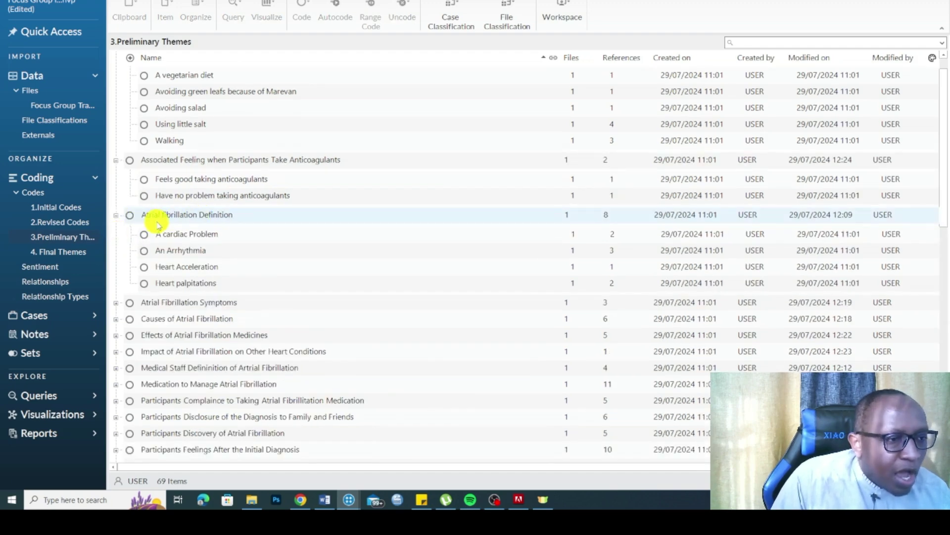
scroll(157, 225, down, 3)
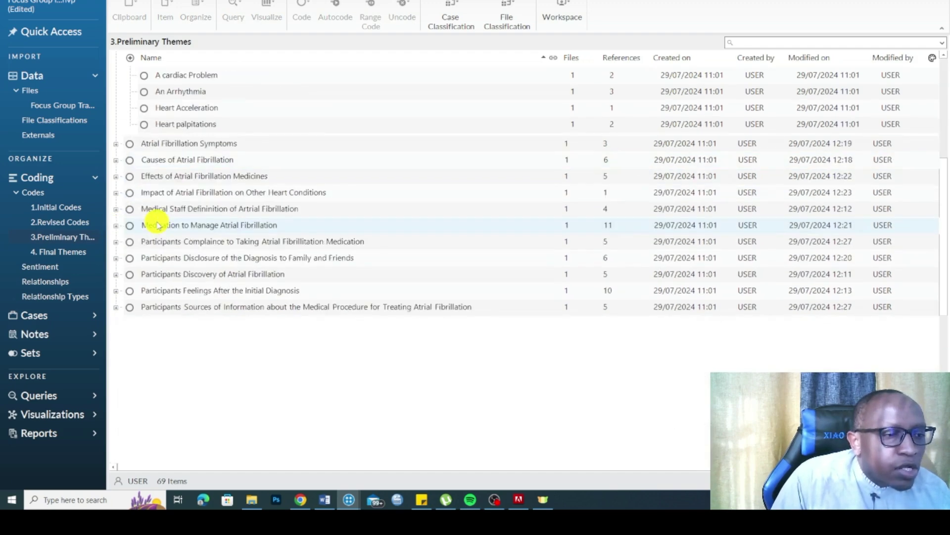
click(115, 144)
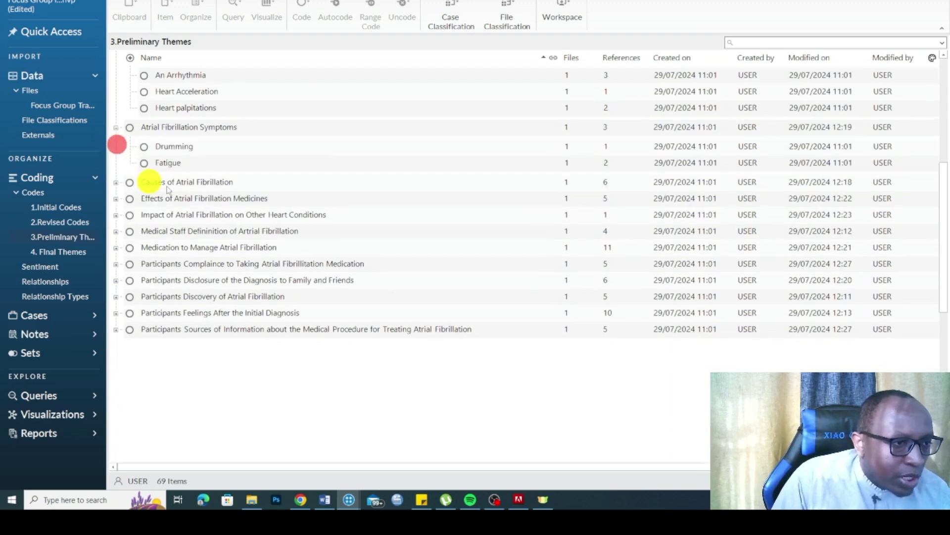
click(116, 182)
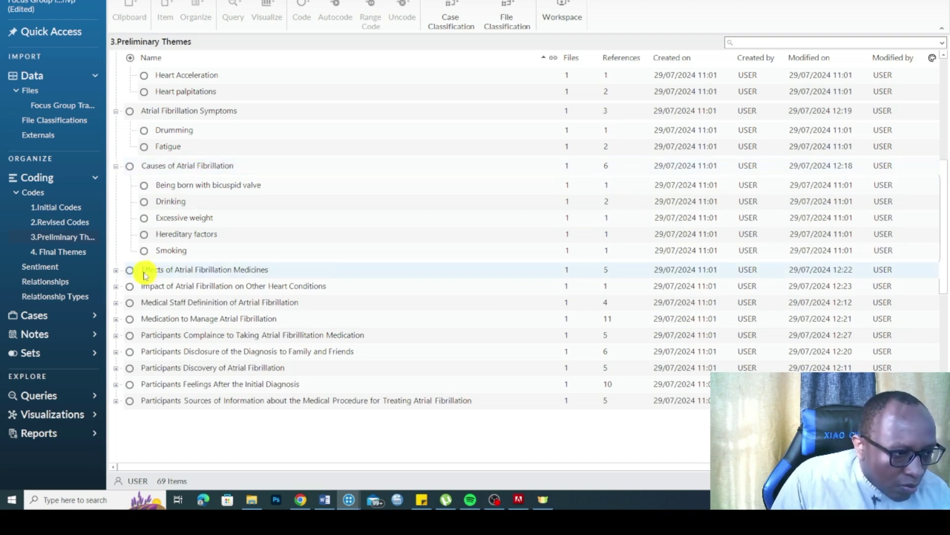
Expand the preliminary themes on medicine effects, other heart conditions, medical staff definition and medication to examine their child codes.
click(115, 269)
click(115, 340)
scroll(124, 240, down, 3)
click(117, 237)
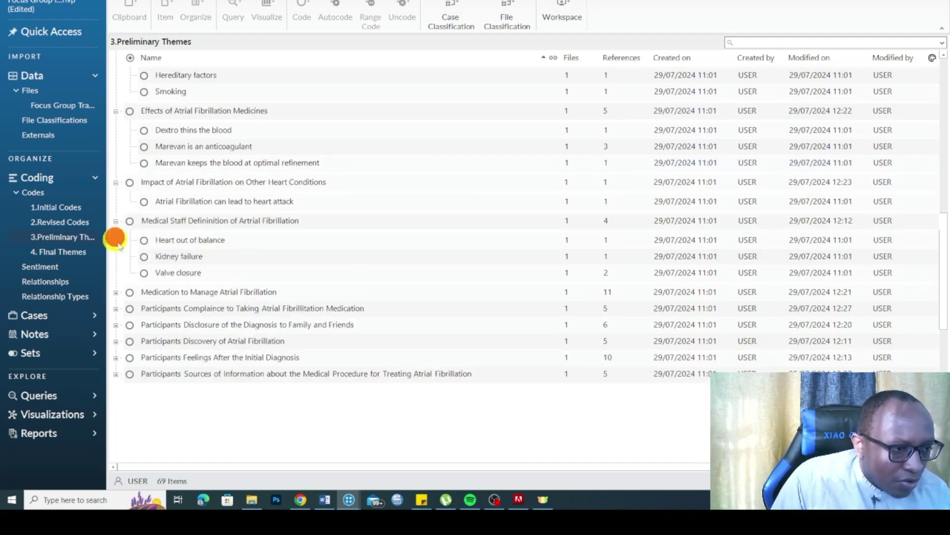
scroll(144, 307, down, 5)
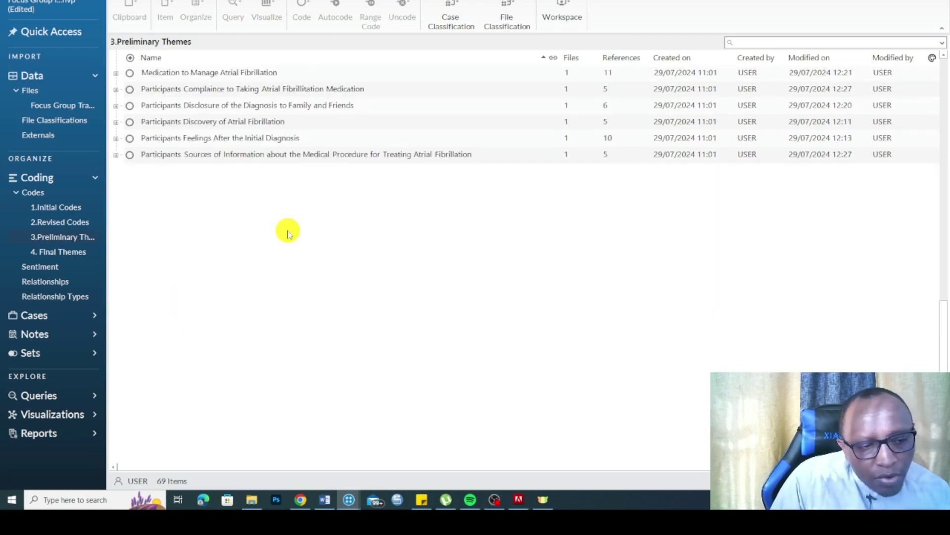
scroll(149, 173, up, 5)
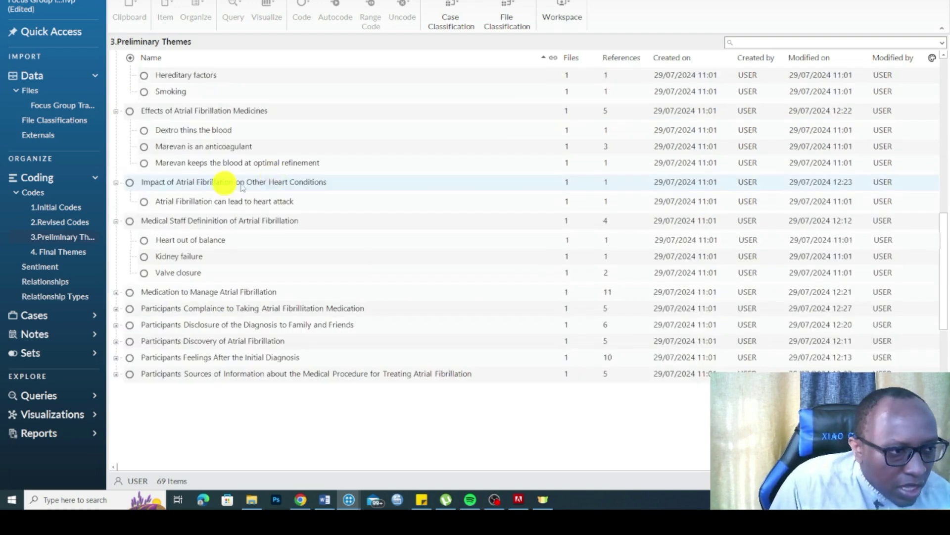
click(117, 290)
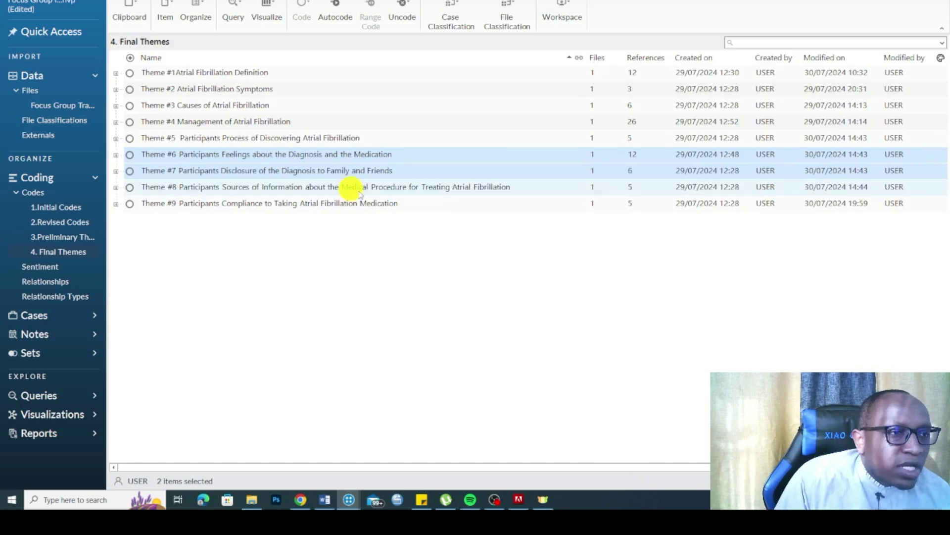
Return to the preliminary themes, collapse the first five of them and open the final themes for comparison.
click(63, 238)
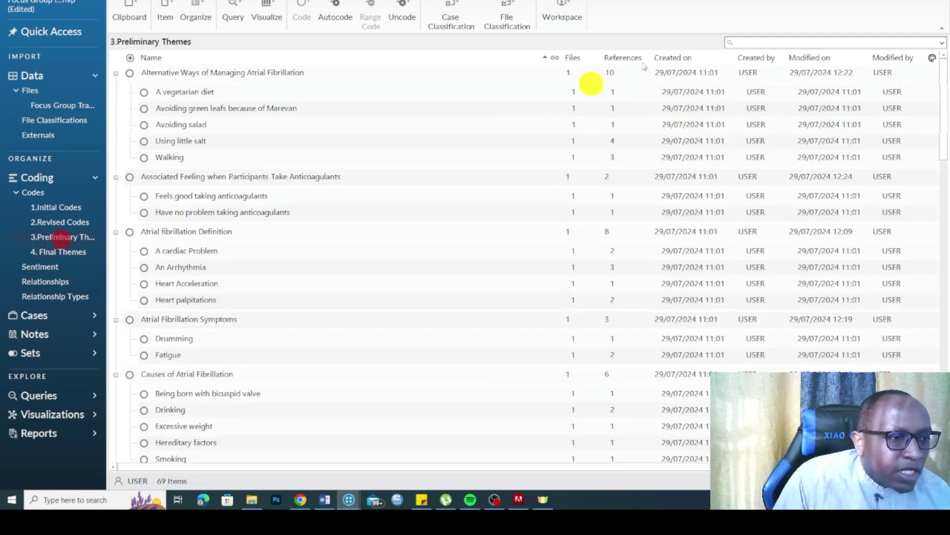
click(116, 74)
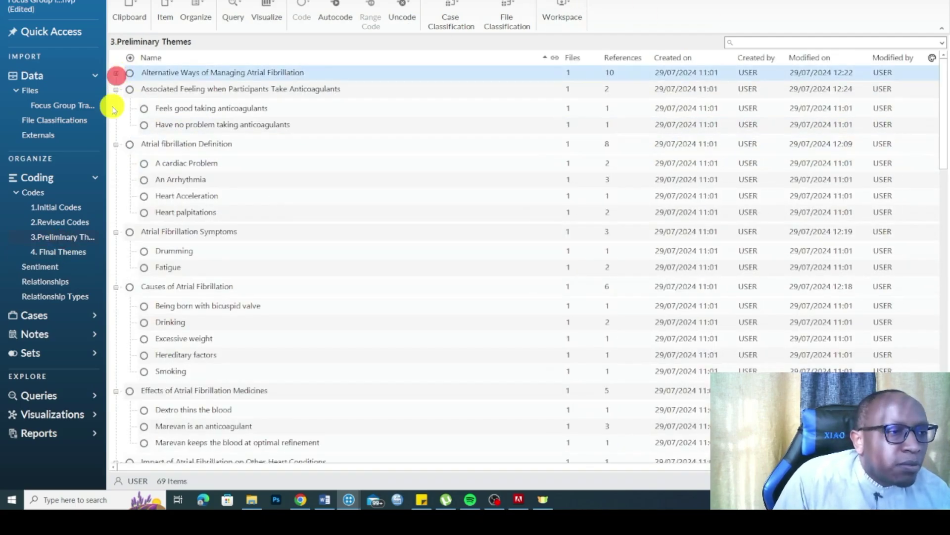
click(116, 90)
click(116, 105)
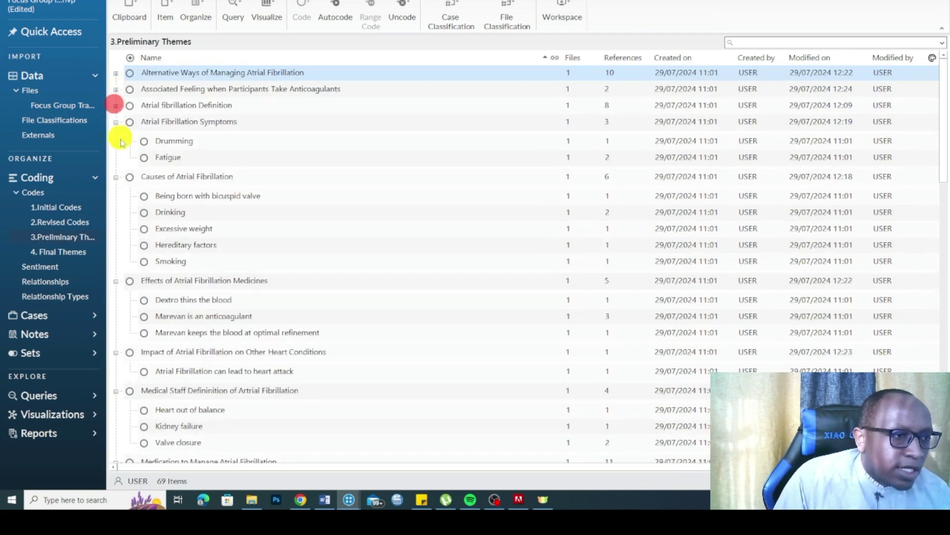
click(115, 122)
click(115, 138)
click(40, 252)
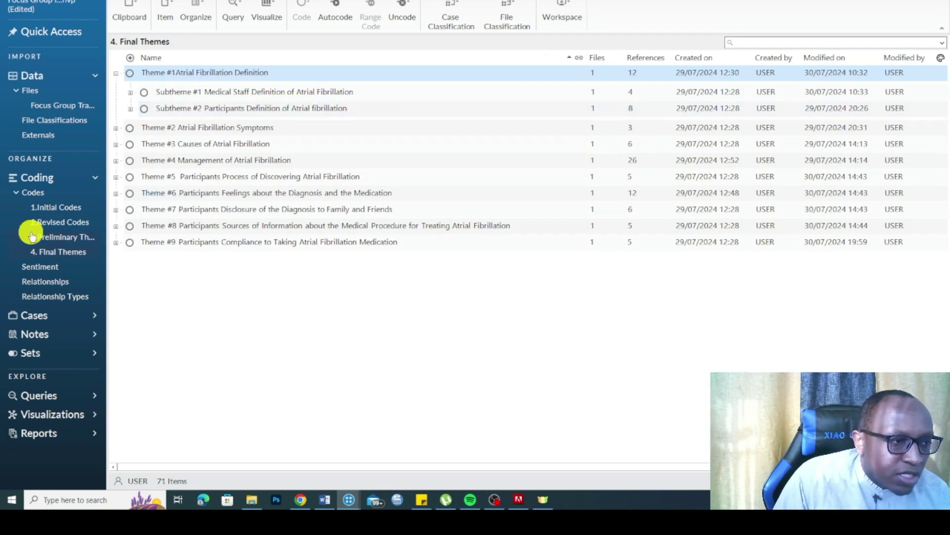
Return to the preliminary themes and collapse the ones on medicine effects and the medical staff definition of atrial fibrillation.
click(52, 239)
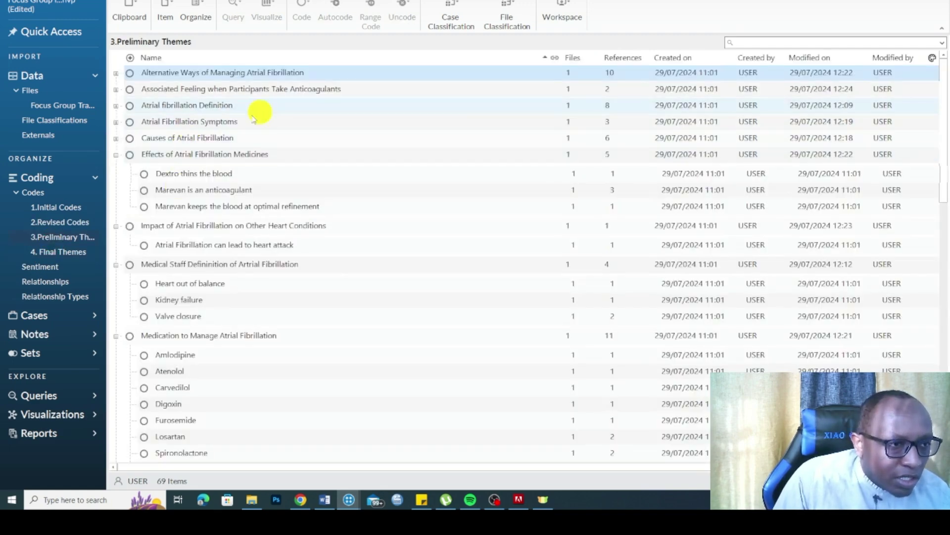
click(116, 154)
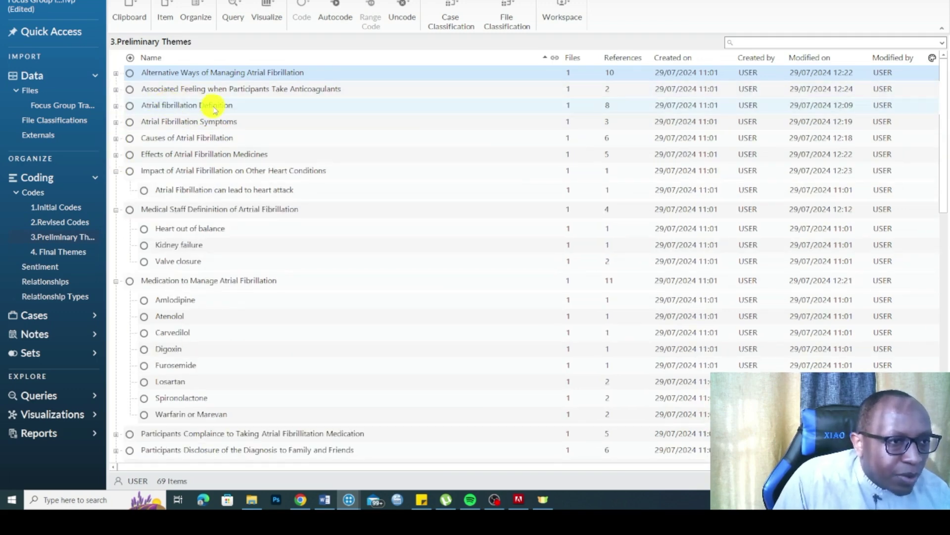
click(115, 209)
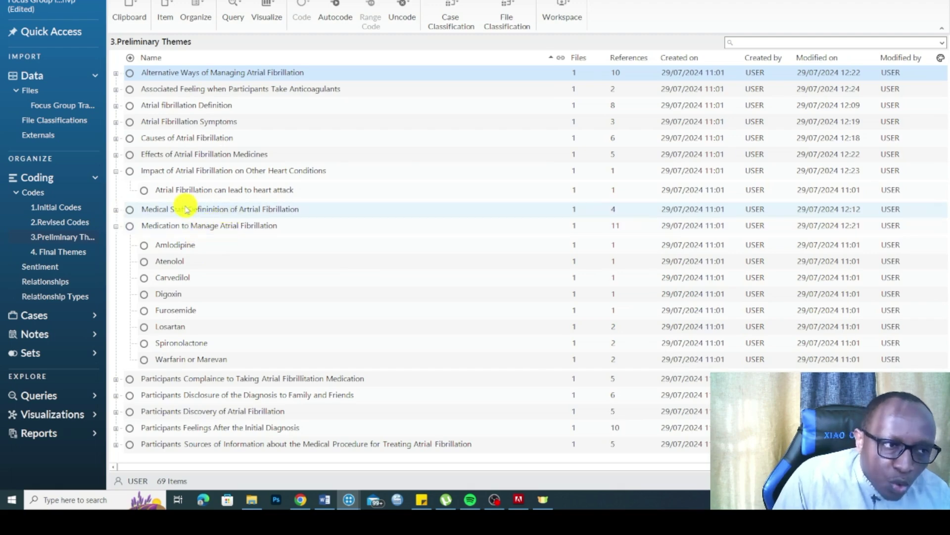
Expand both subthemes of Theme #1 in the final themes and compare them with the preliminary definition themes.
click(58, 252)
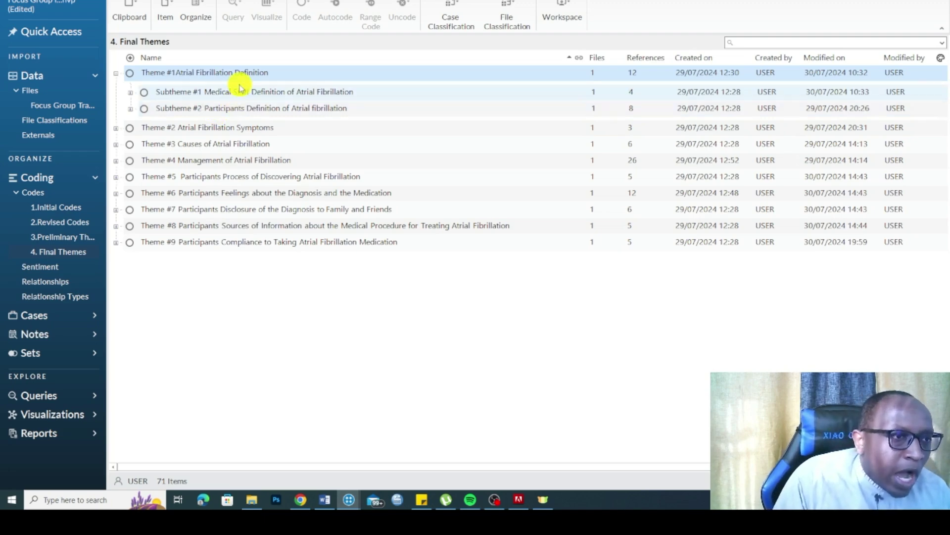
click(132, 94)
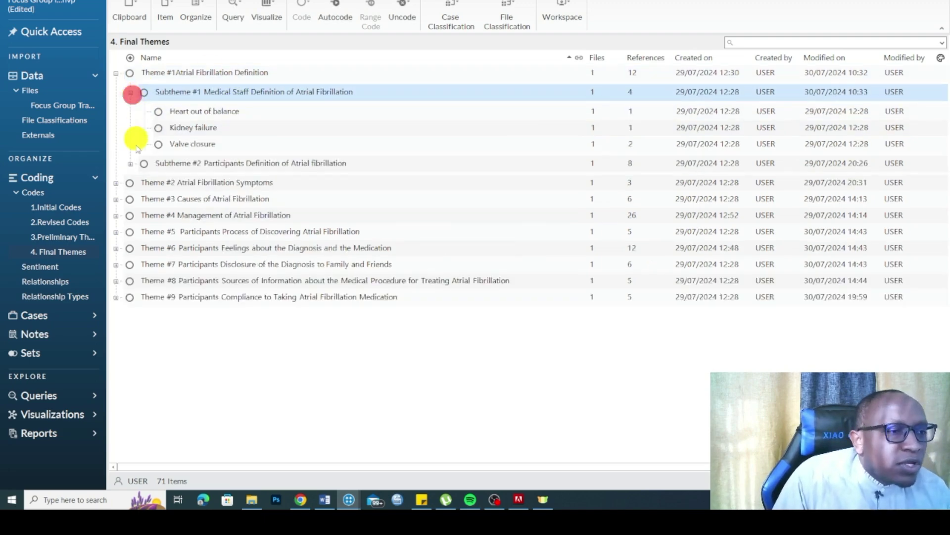
click(131, 164)
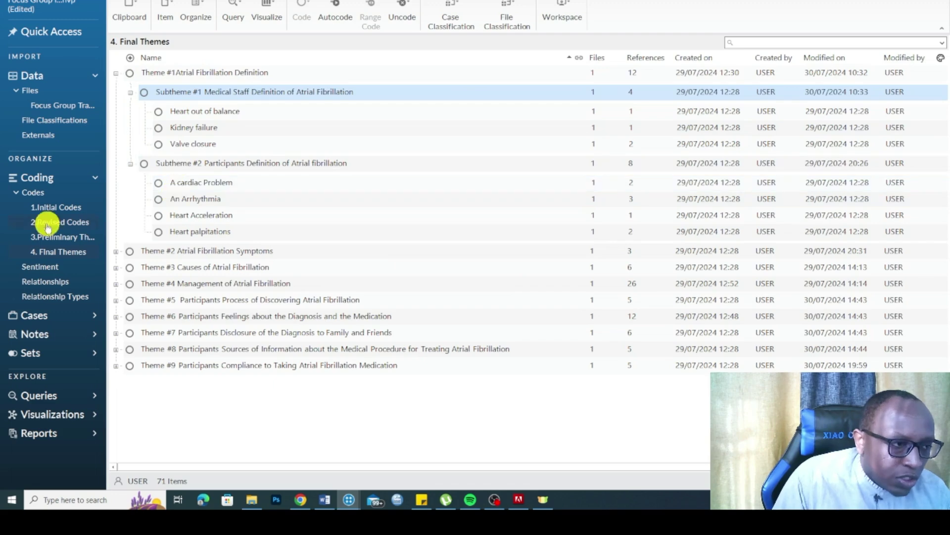
click(45, 242)
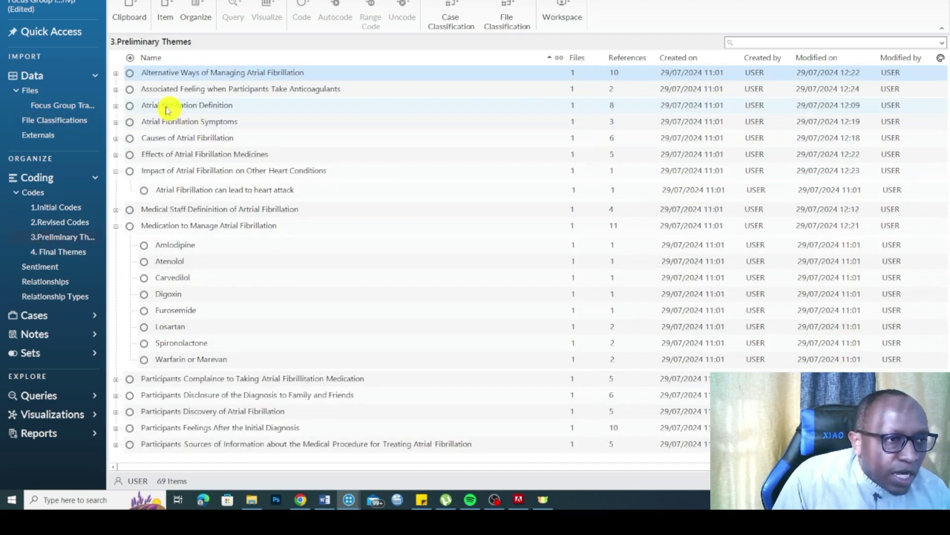
click(47, 250)
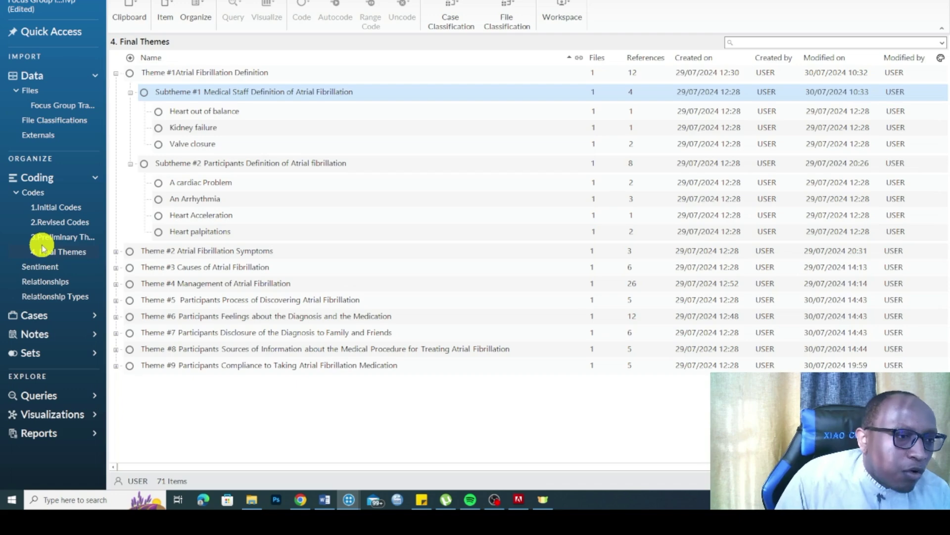
click(55, 241)
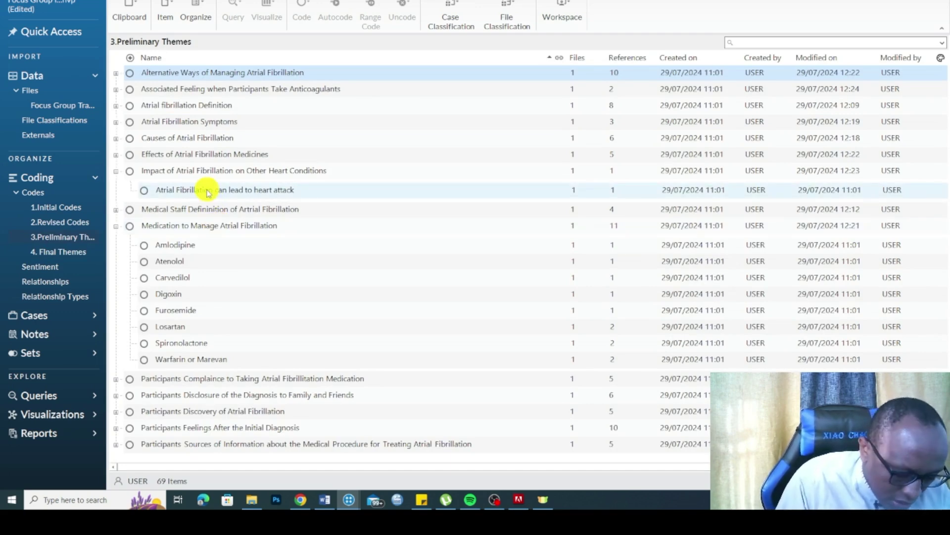
click(63, 251)
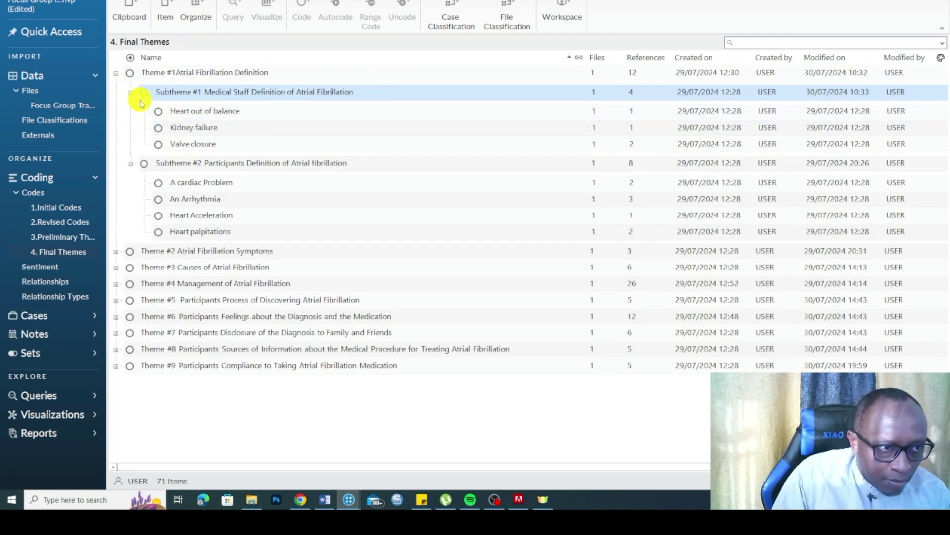
Collapse final Theme #1 and expand Themes #2, #3 and #4 to examine the symptoms, causes and management codes.
click(116, 73)
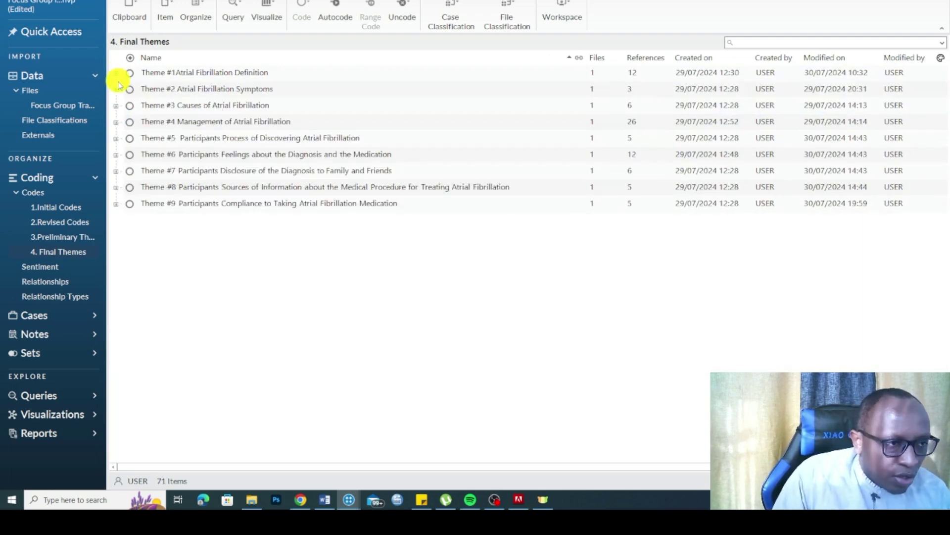
click(115, 90)
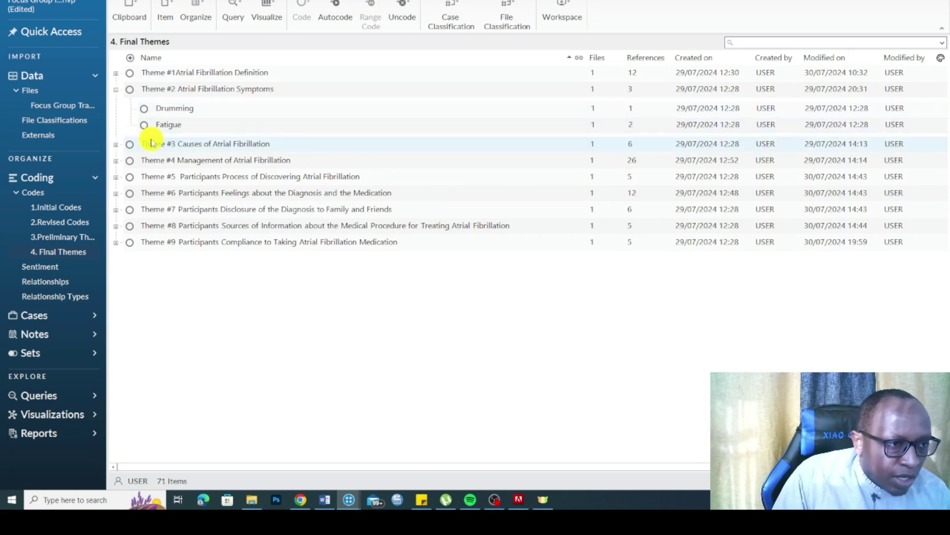
click(117, 92)
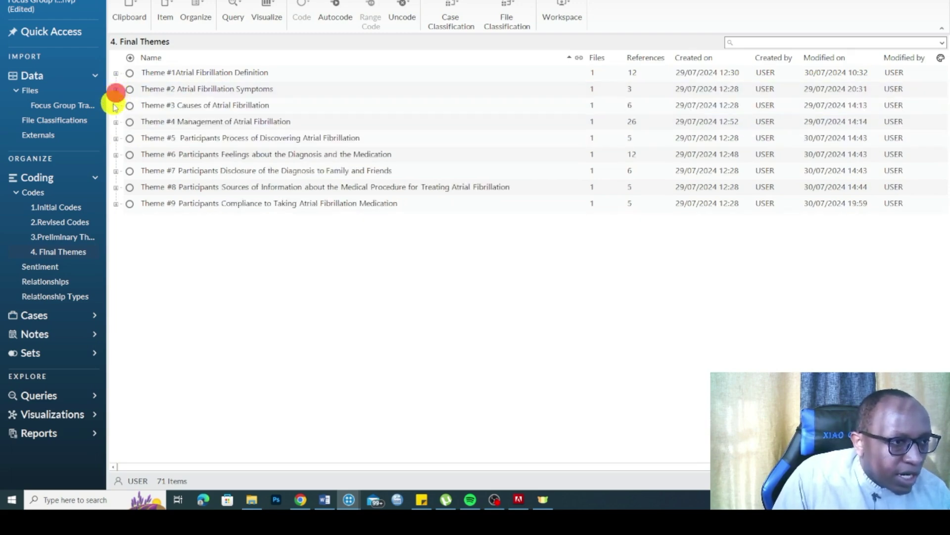
click(116, 105)
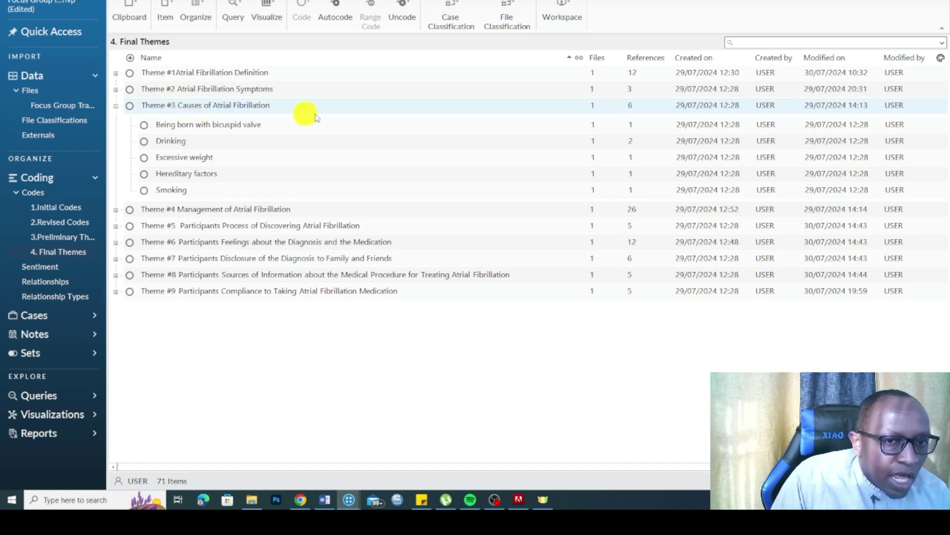
click(116, 210)
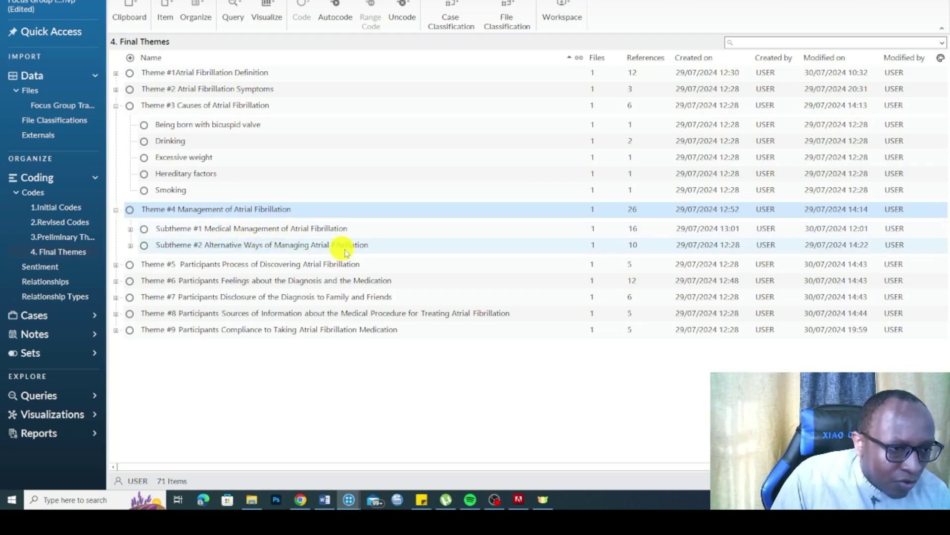
Collapse the preliminary themes on other heart conditions and medication, and compare the list with final Theme #4's management subthemes.
click(78, 238)
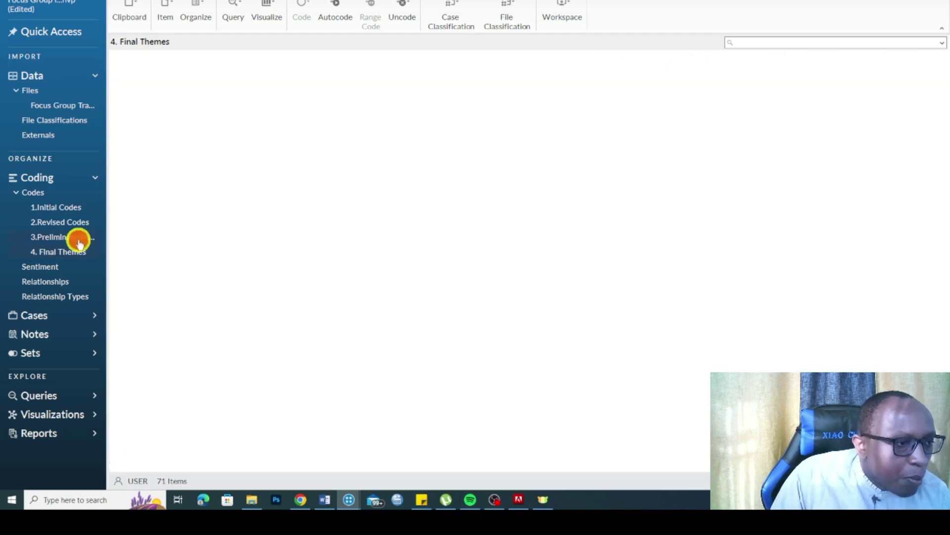
click(116, 171)
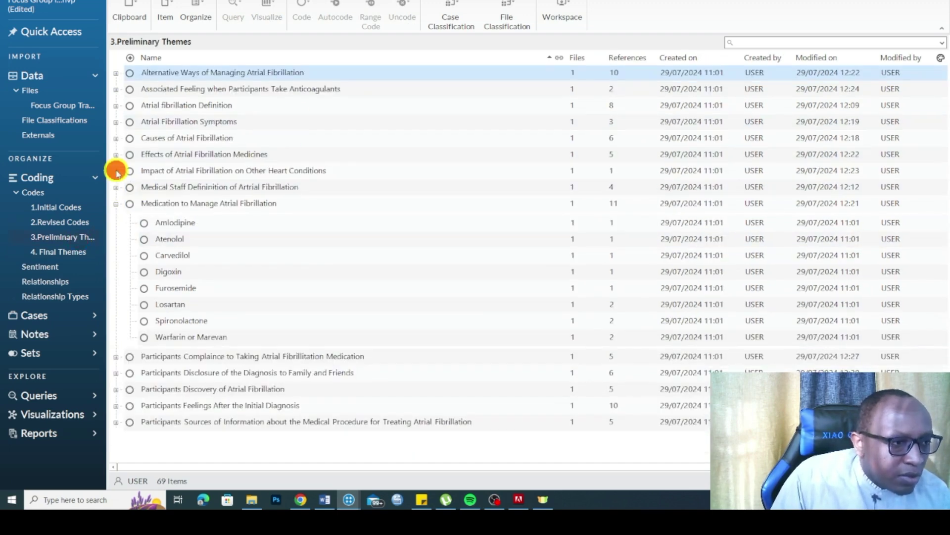
click(116, 203)
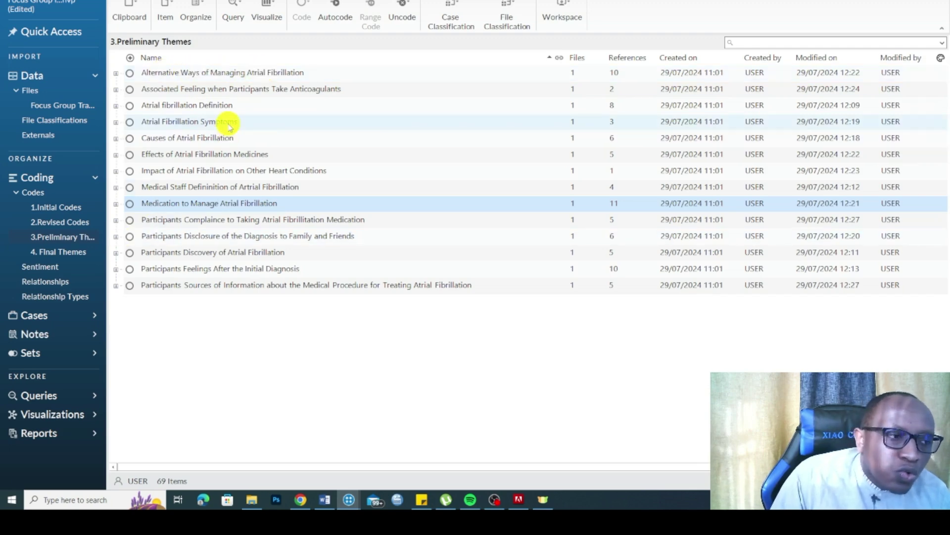
click(59, 251)
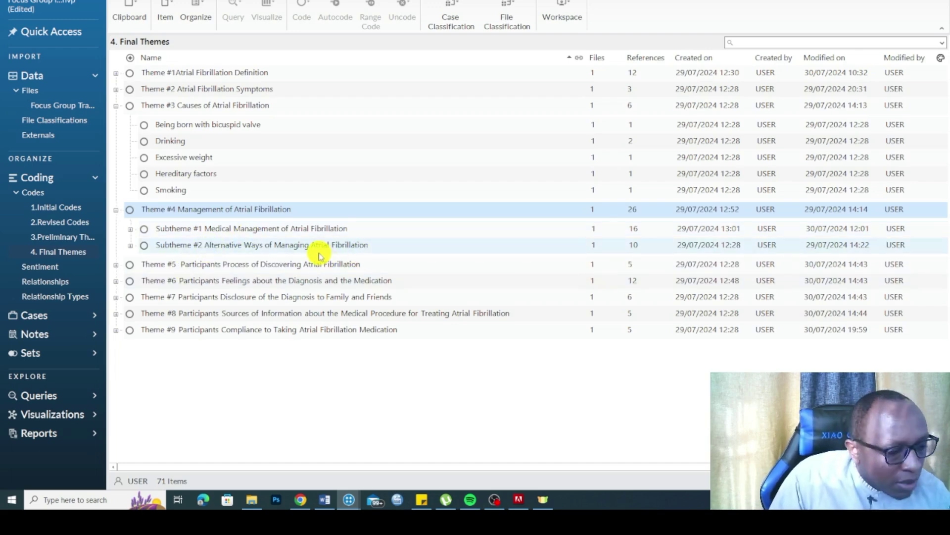
Collapse final Themes #3 and #4, and expand Themes #5 and #6 to review the discovery process and feelings codes.
click(115, 106)
click(115, 122)
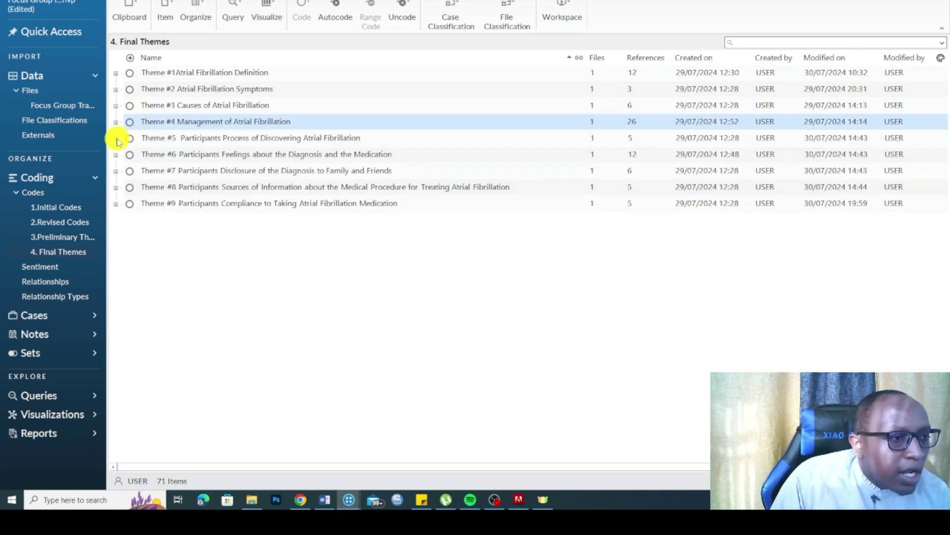
click(117, 138)
click(116, 242)
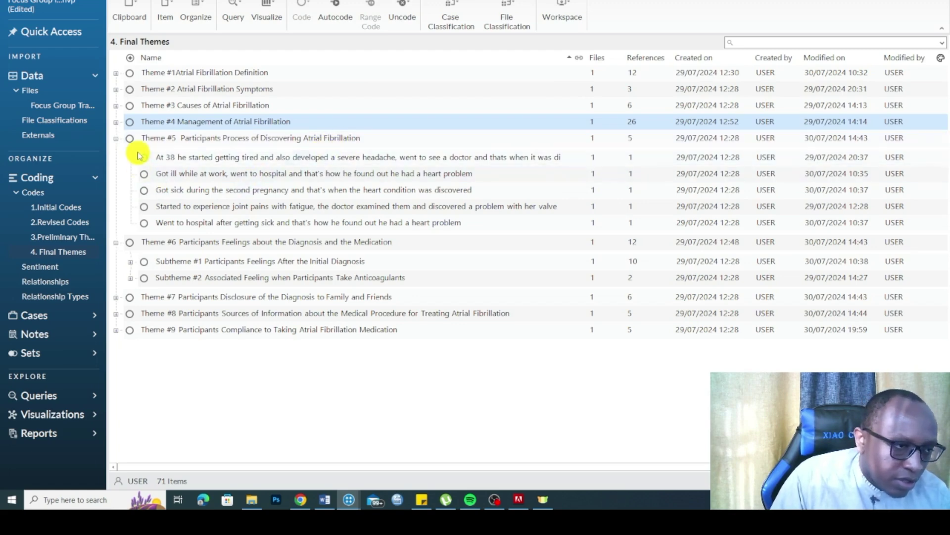
click(115, 140)
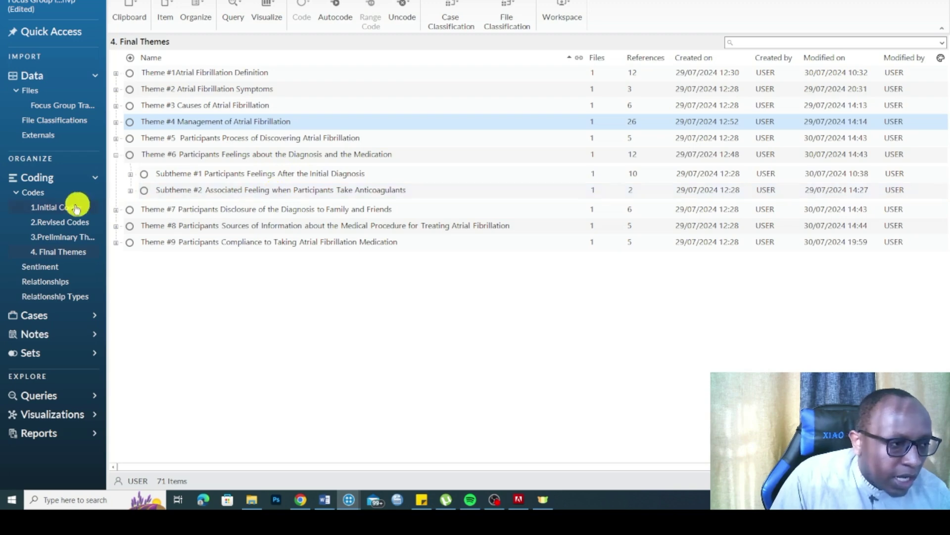
Compare final Theme #6's feelings subthemes with the preliminary themes, and collapse Theme #6.
click(38, 236)
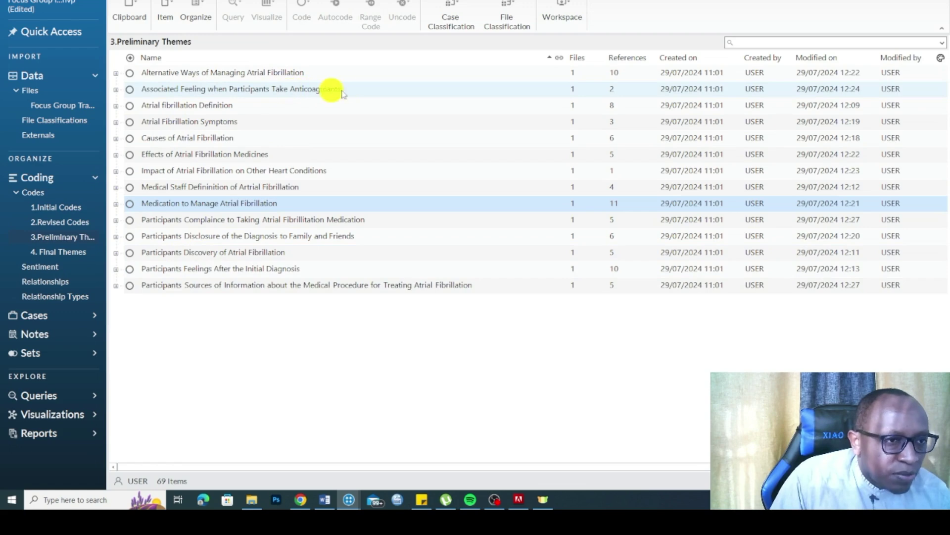
click(69, 248)
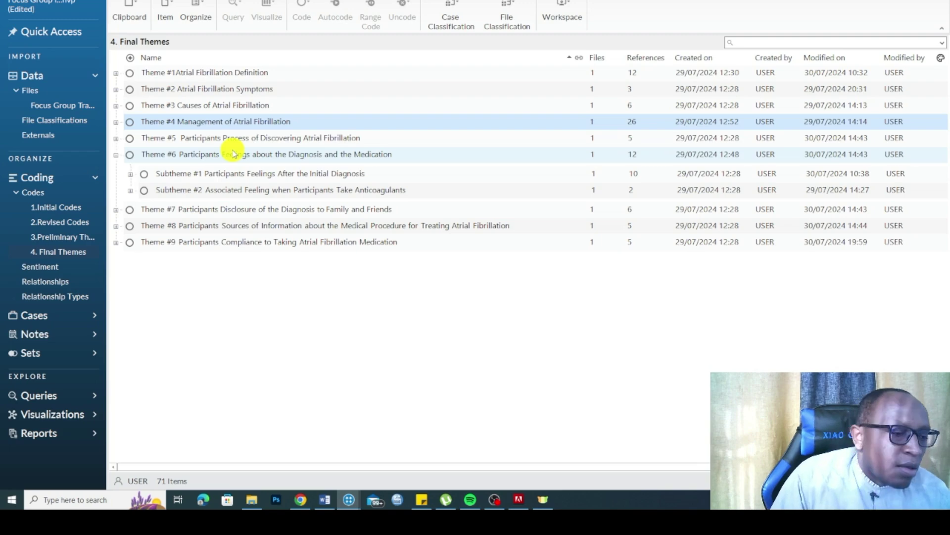
click(115, 154)
click(59, 236)
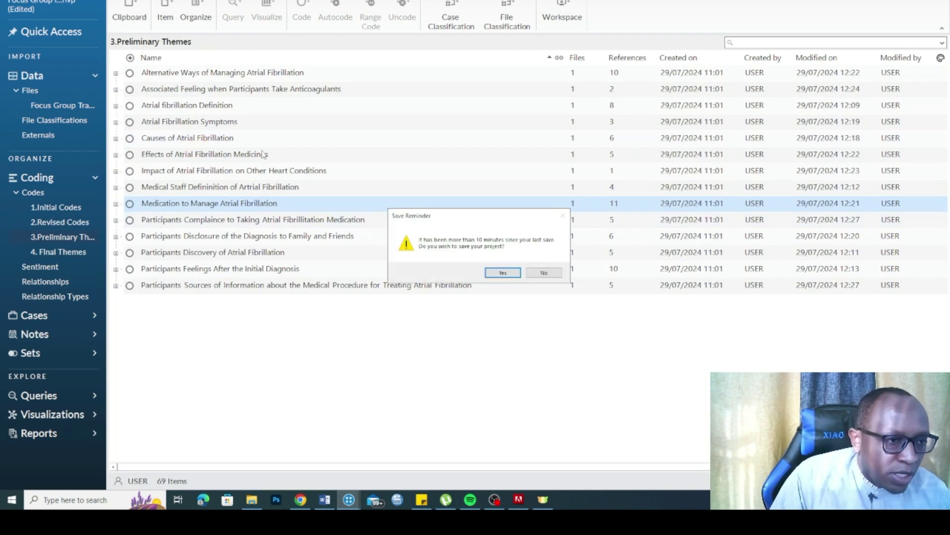
Save the project from the save reminder and dismiss the recovery file warning and problem report without sending it.
click(513, 272)
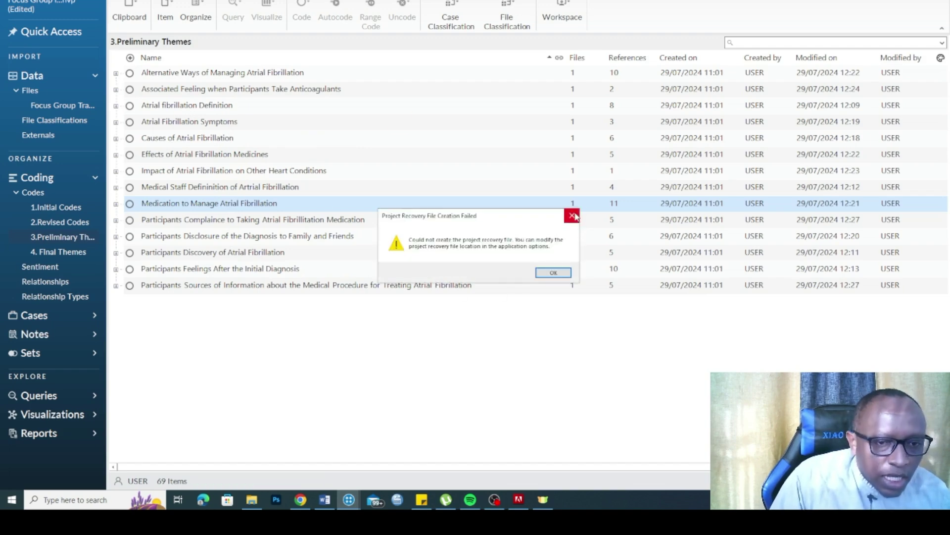
click(573, 216)
click(615, 370)
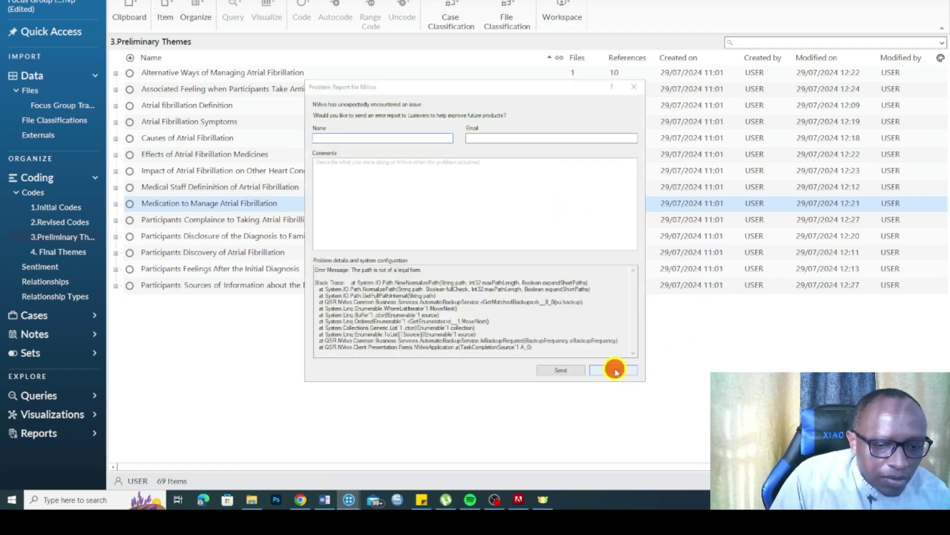
Open the code properties of final Theme #1, read its description of atrial fibrillation's definition, and close the properties.
click(62, 251)
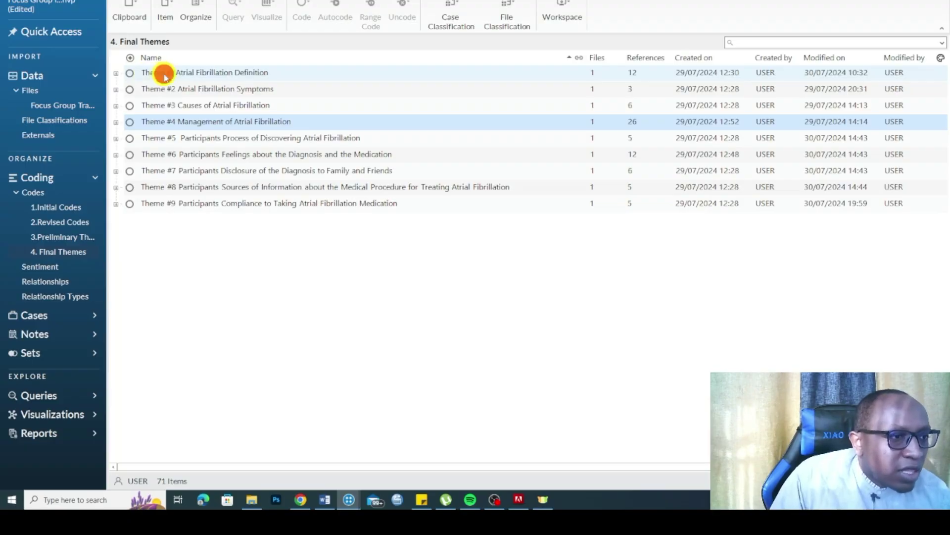
right_click(166, 77)
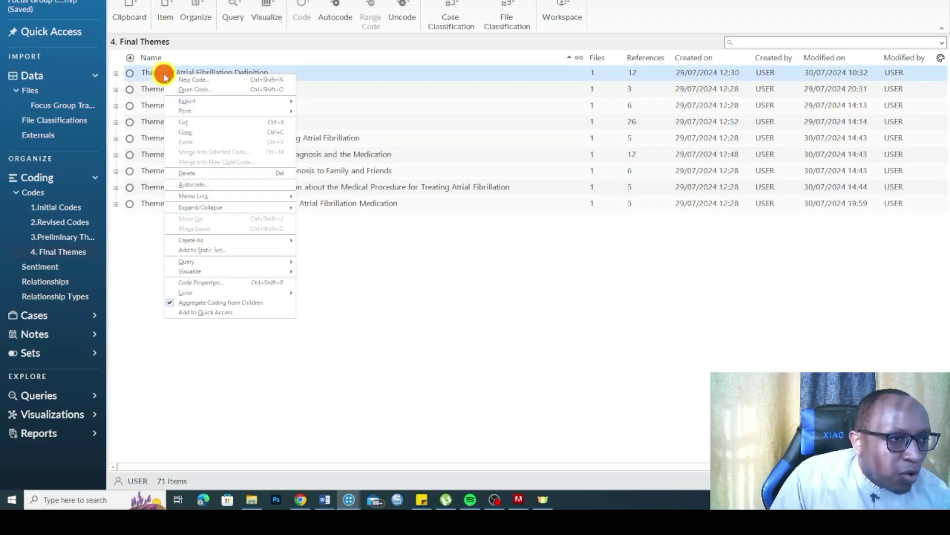
click(211, 281)
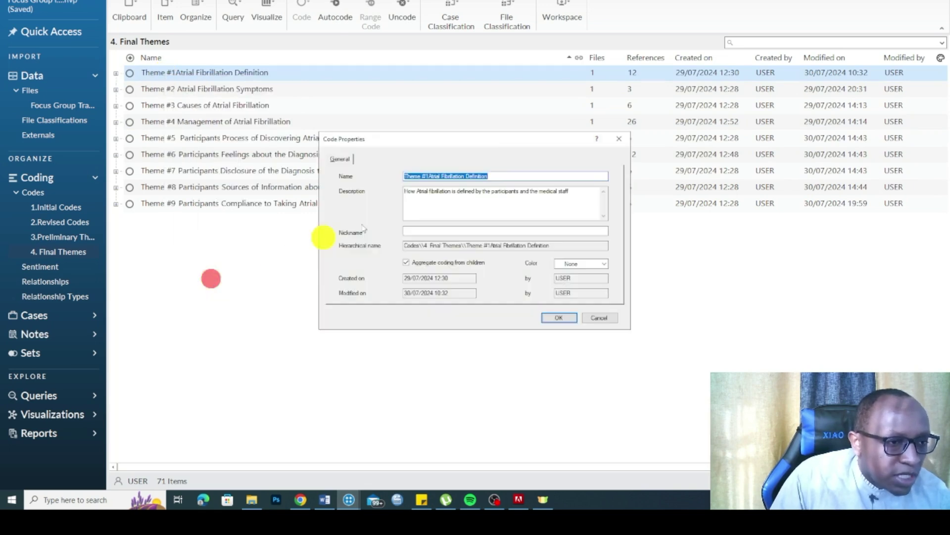
triple_click(583, 191)
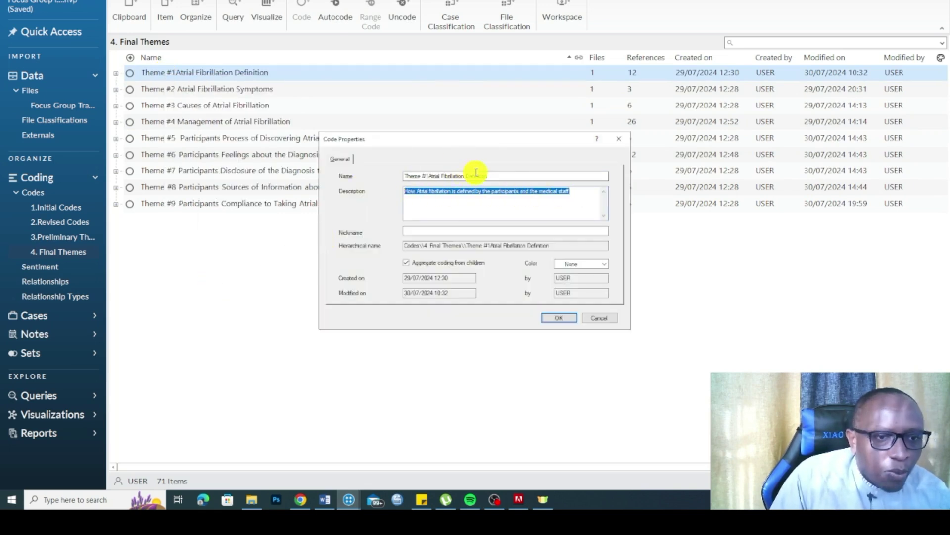
click(412, 194)
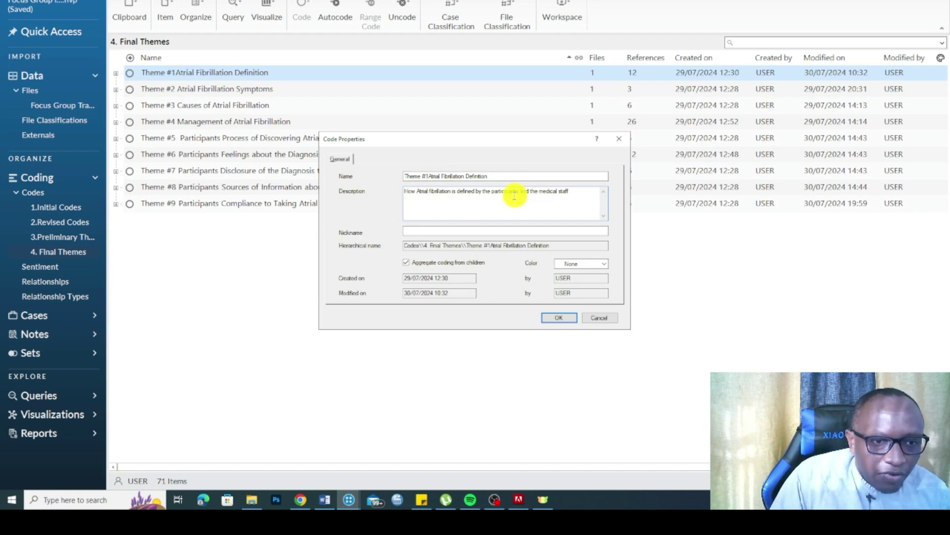
click(561, 320)
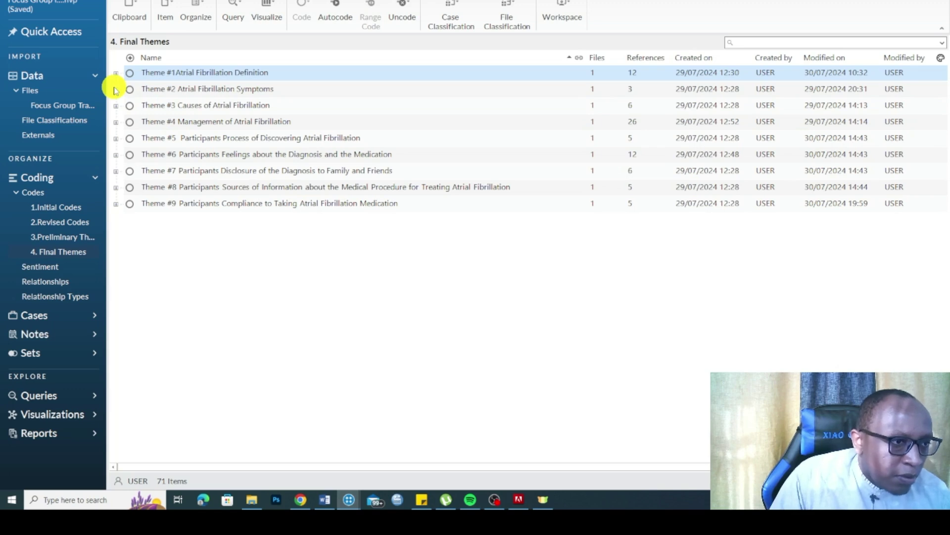
Extend the description of final Theme #2 to read "The symptoms of atrial fibrillation according to the participants".
right_click(219, 89)
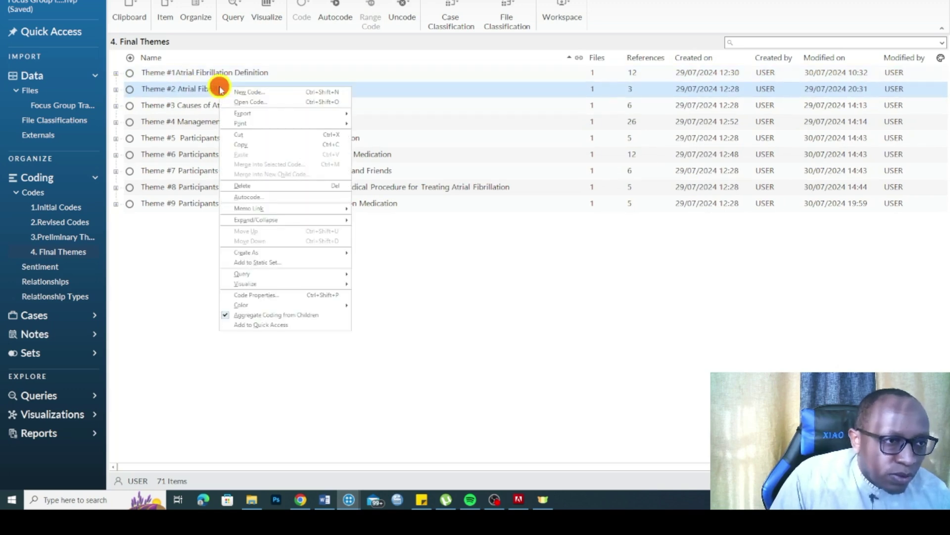
click(252, 294)
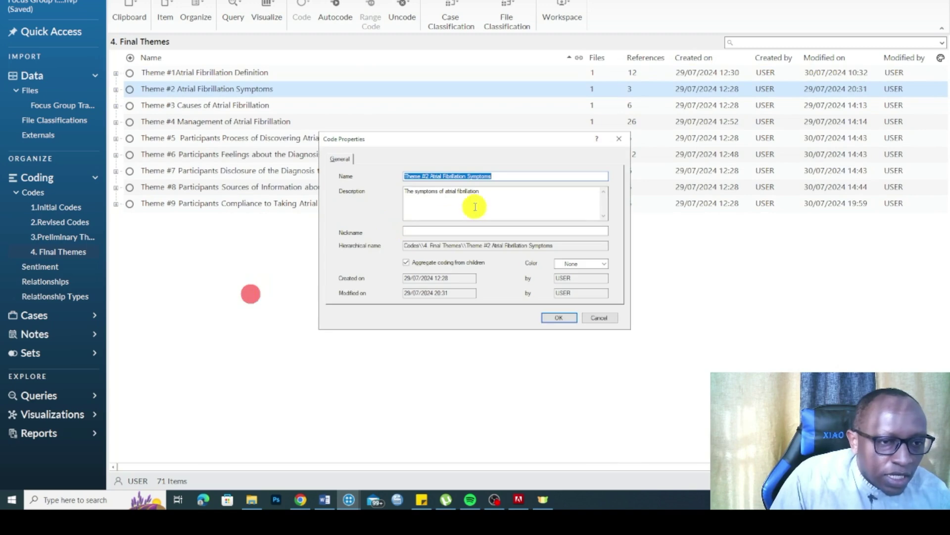
click(497, 194)
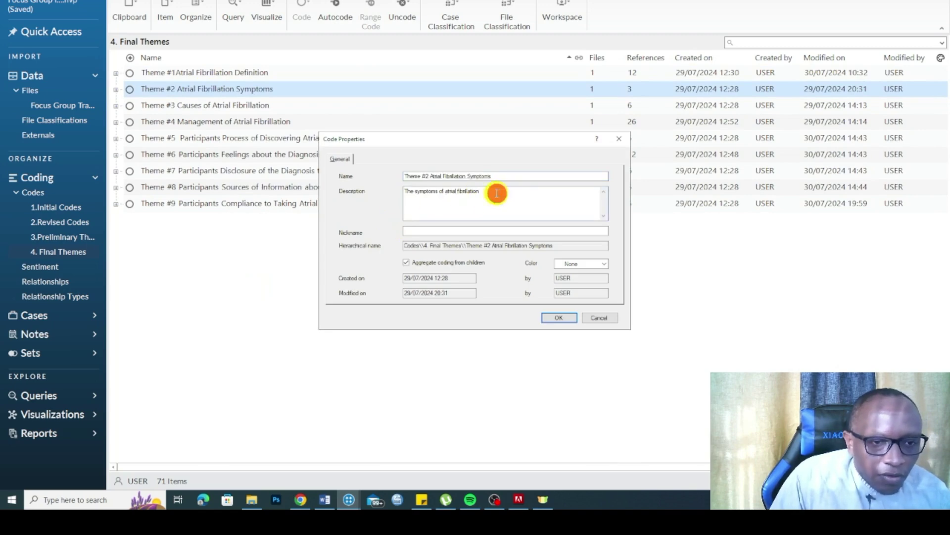
text(according to the participants)
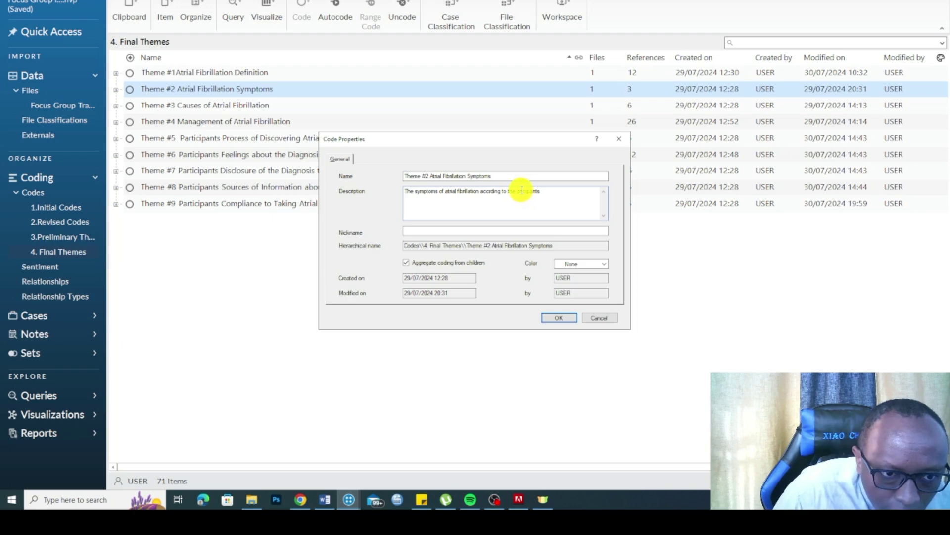
click(559, 317)
Read the descriptions in the code properties of final Themes #3 and #4, closing each without changes.
right_click(209, 110)
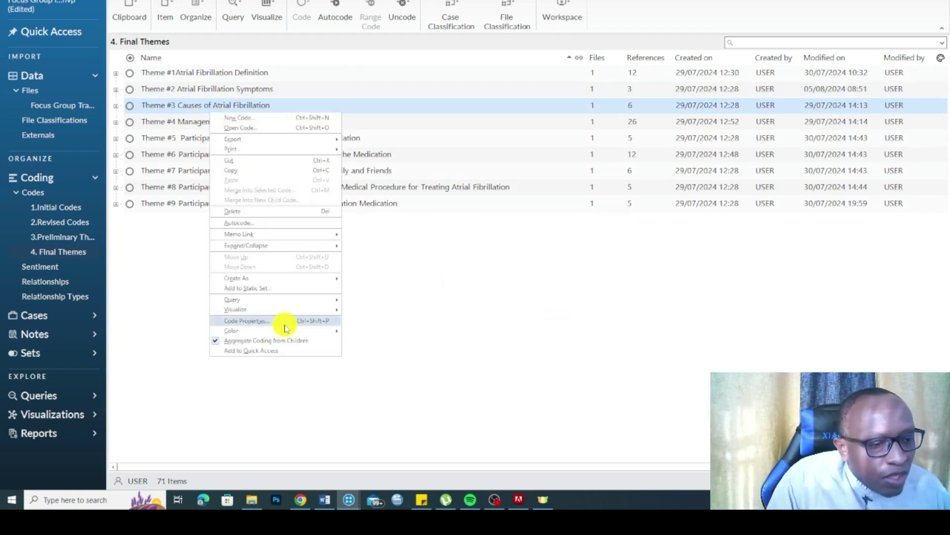
click(263, 322)
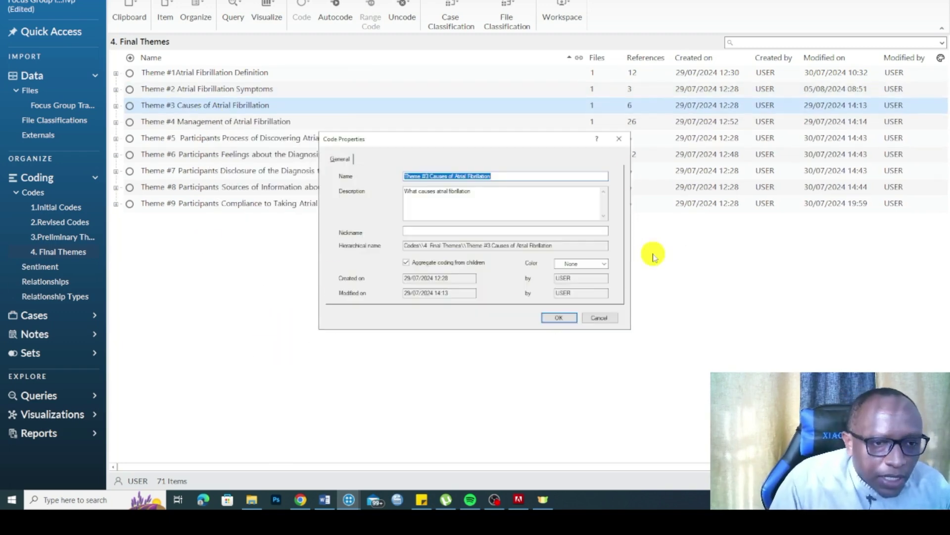
click(603, 318)
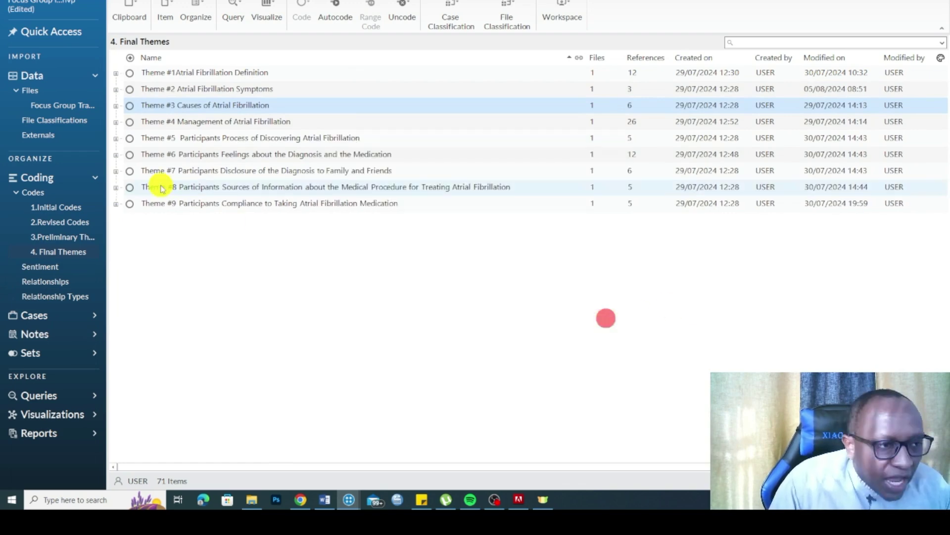
right_click(196, 124)
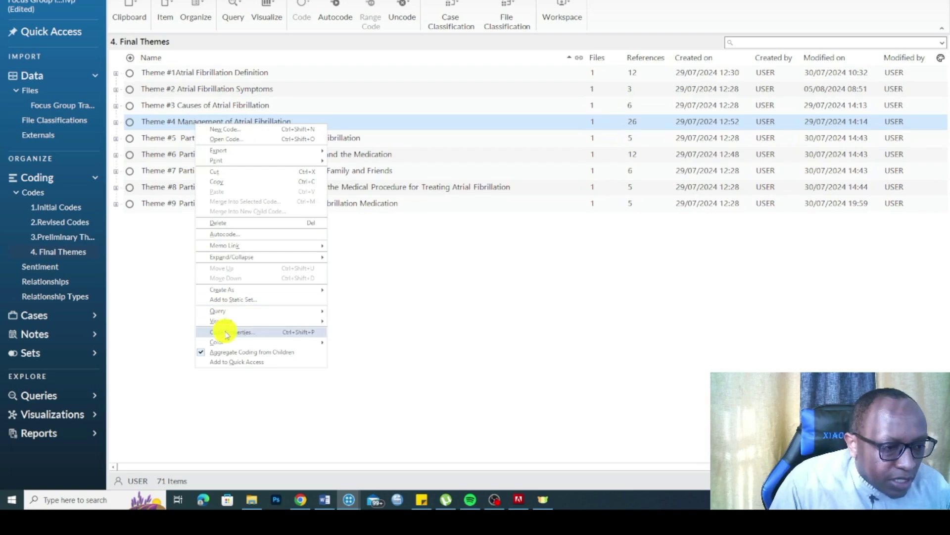
click(223, 332)
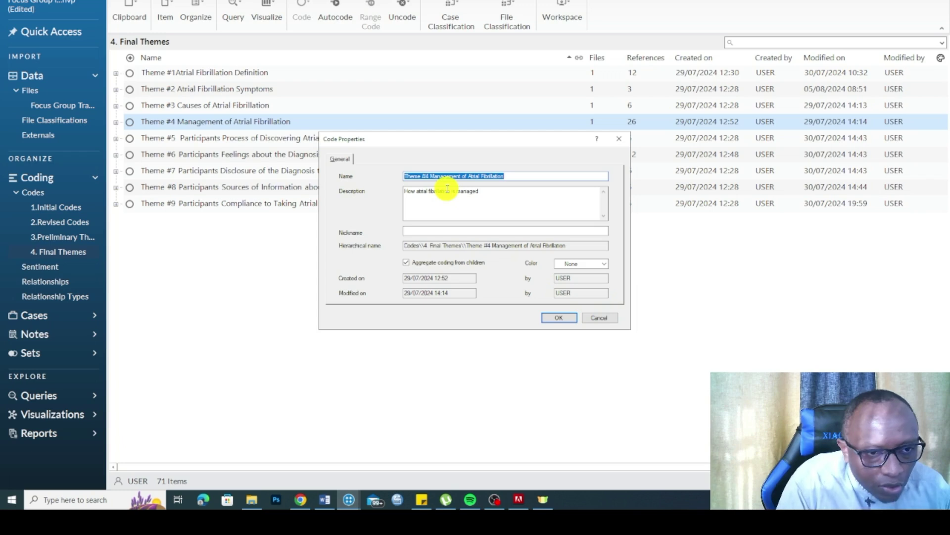
click(597, 318)
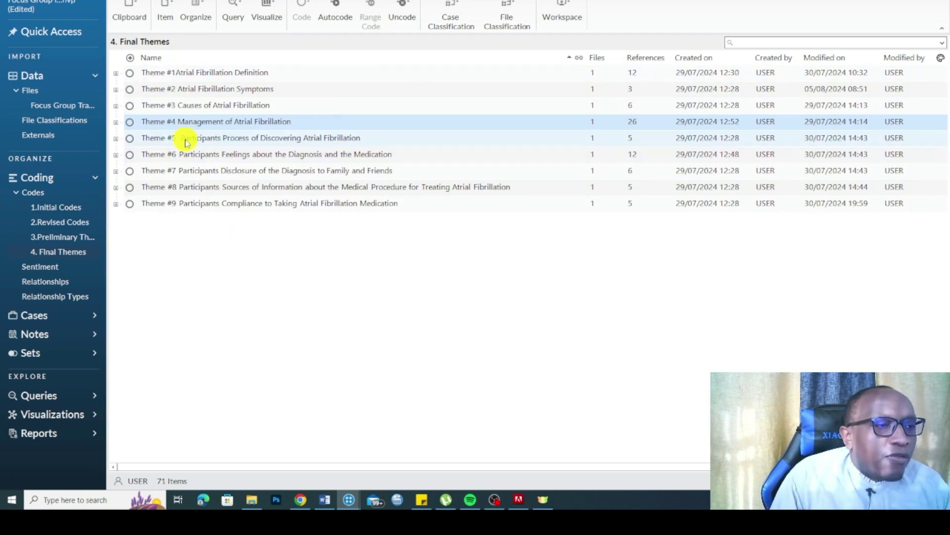
Select all final themes and export the 4. Final Themes codebook, including the number of files and references.
click(201, 140)
key(ctrl+a)
click(324, 2)
click(327, 22)
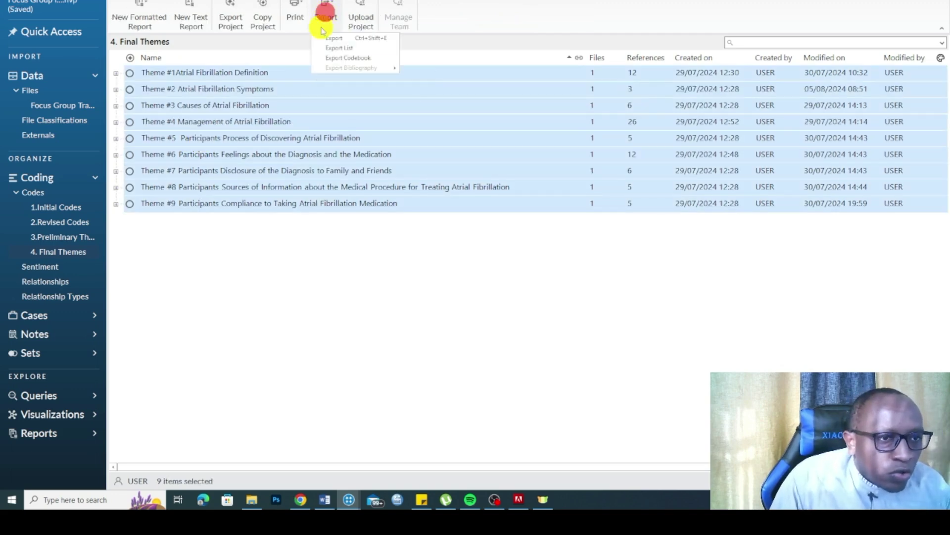
click(340, 54)
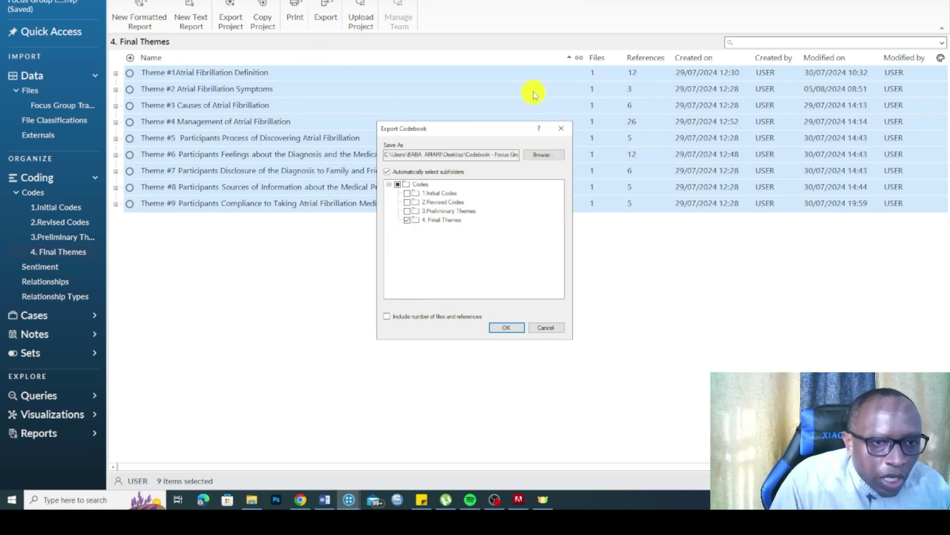
click(388, 317)
click(505, 327)
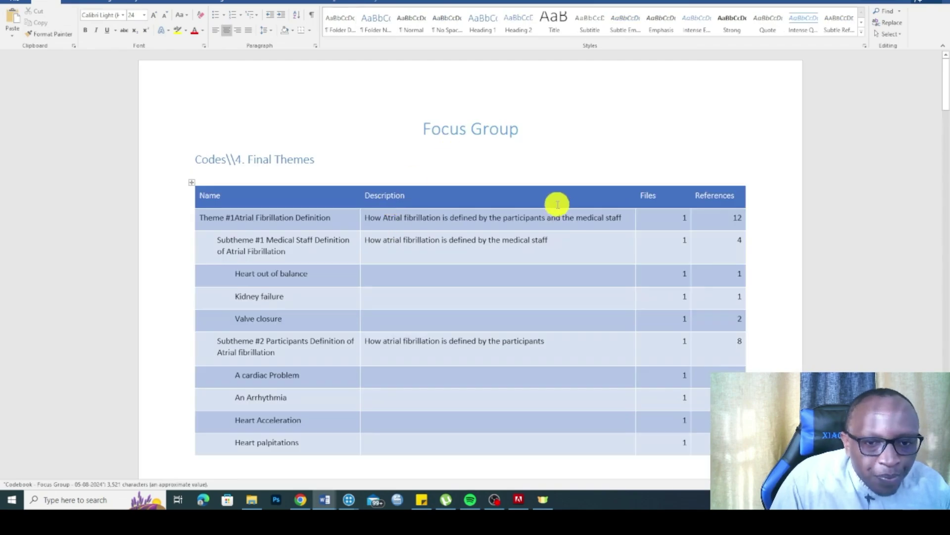
Review the exported codebook in Word, examining the names, descriptions, files and references of Themes #1 to #9.
scroll(423, 206, down, 1)
scroll(500, 229, down, 1)
scroll(378, 199, up, 2)
drag(207, 187, 629, 191)
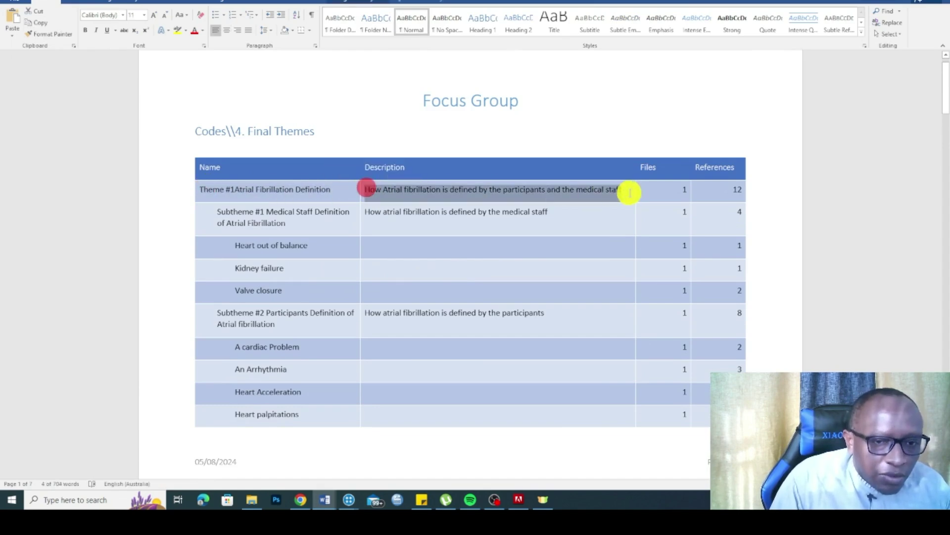
scroll(486, 228, down, 12)
scroll(488, 227, down, 15)
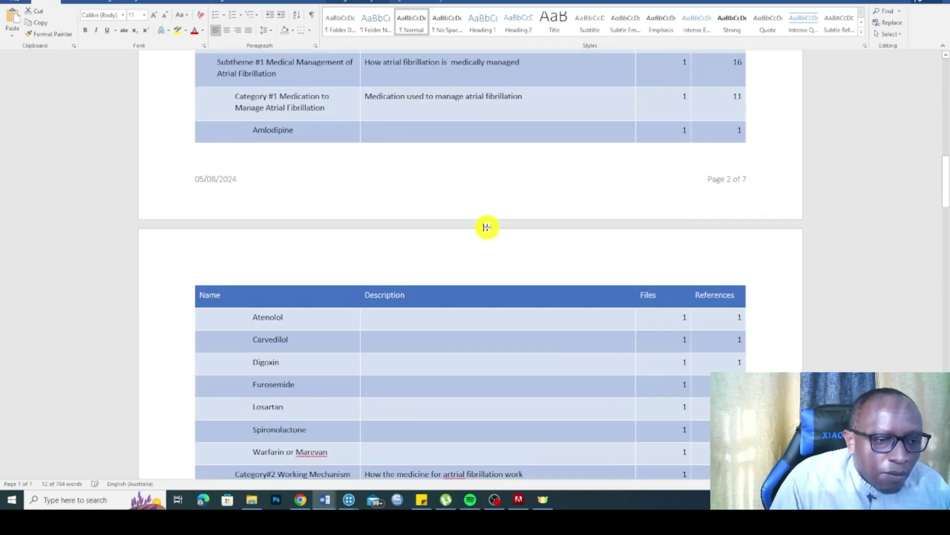
scroll(303, 242, down, 3)
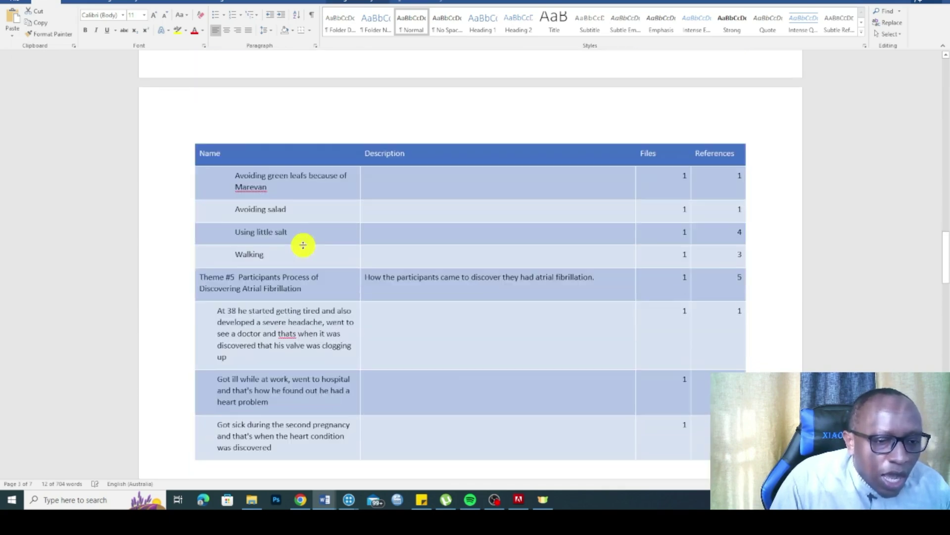
drag(361, 280, 444, 288)
scroll(443, 288, down, 20)
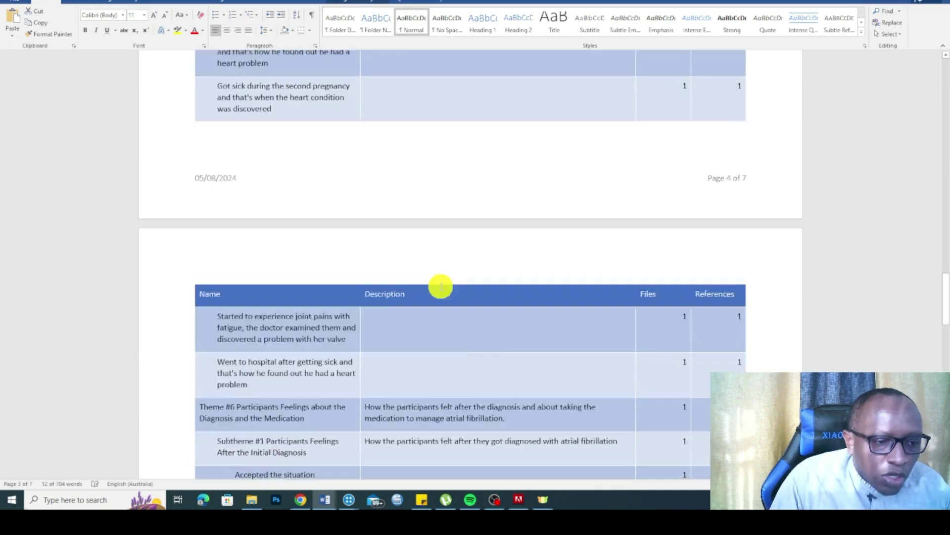
scroll(442, 286, down, 1)
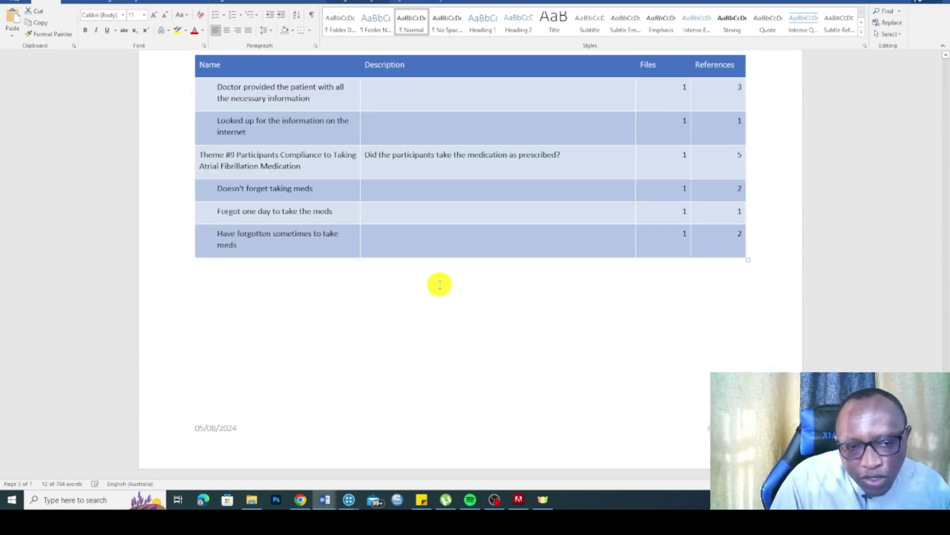
drag(946, 193, 946, 64)
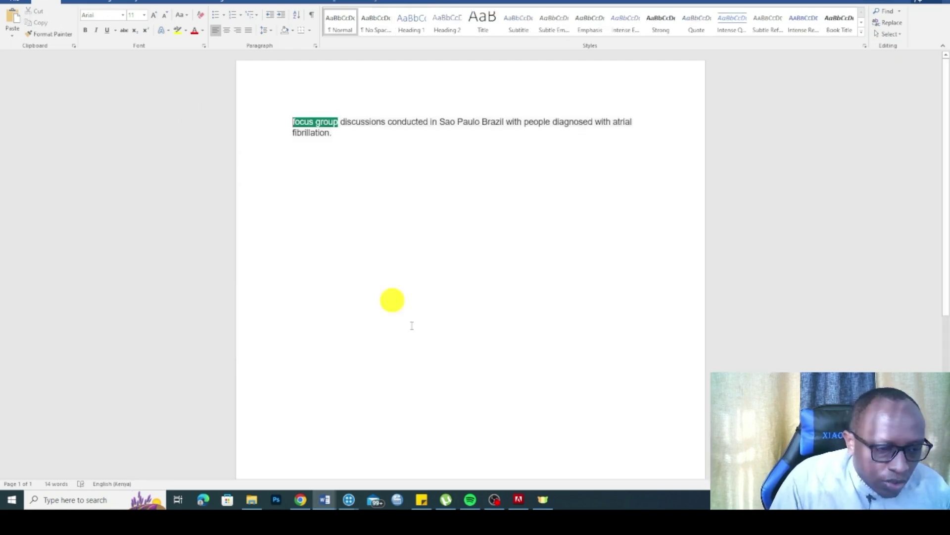
Switch to the Focus Group ILLUSTRATION project in NVivo, expand Theme #1, read the references coded to its medical staff definition subtheme, and close them.
mouse_move(349, 500)
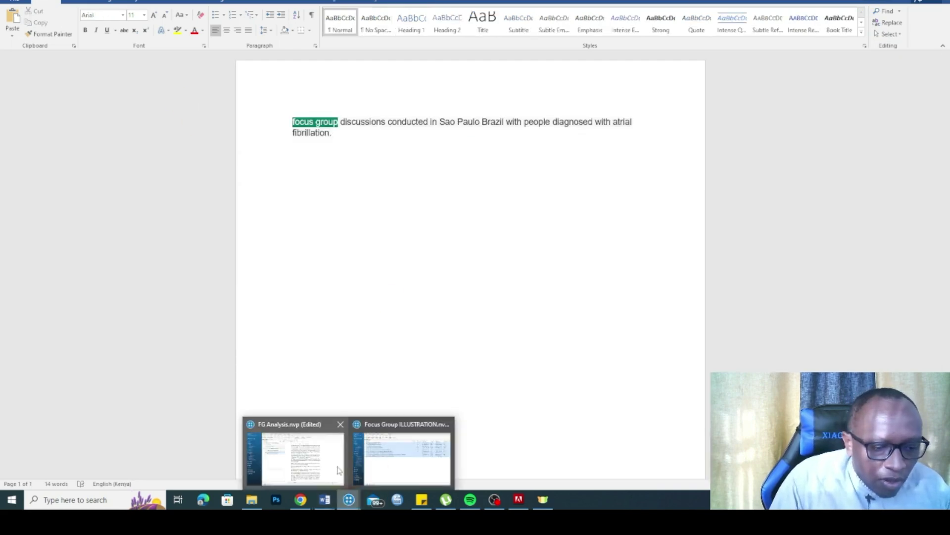
click(376, 450)
right_click(184, 77)
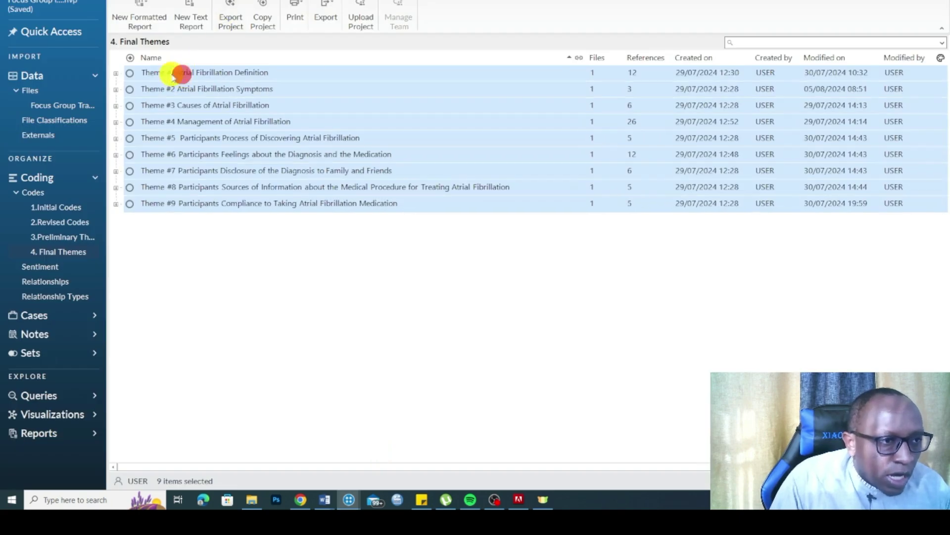
click(116, 74)
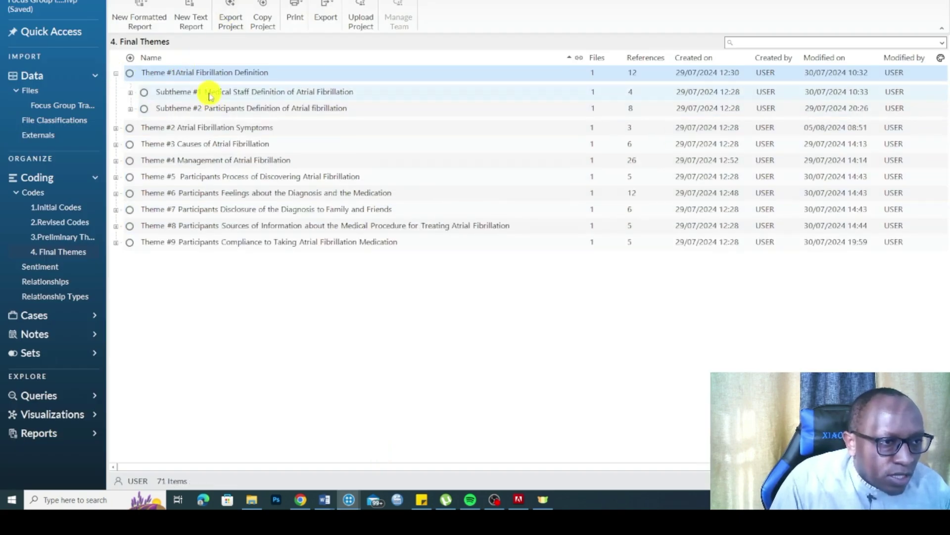
click(209, 93)
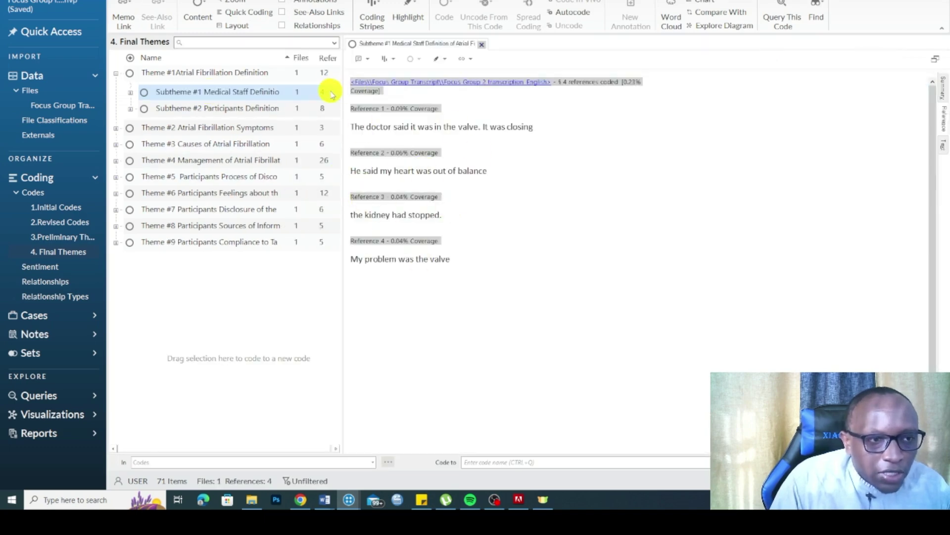
click(481, 44)
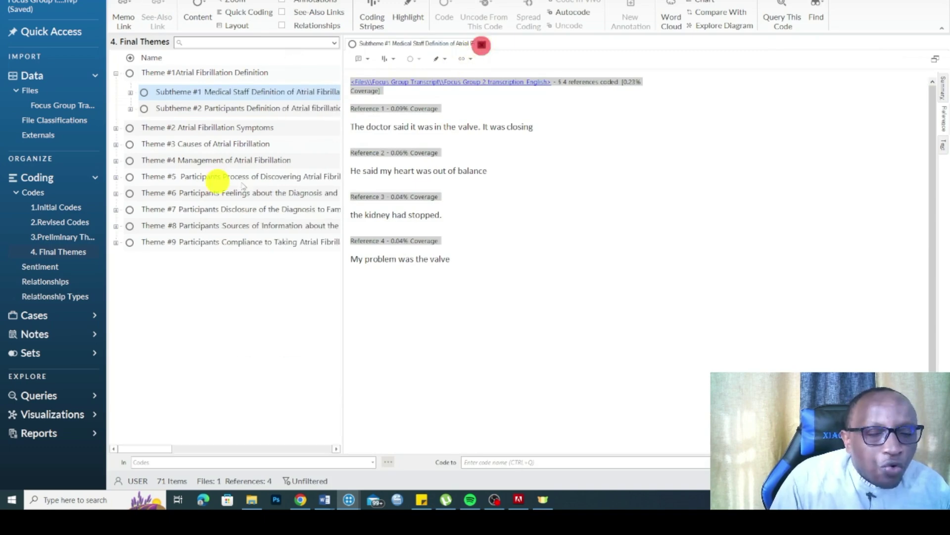
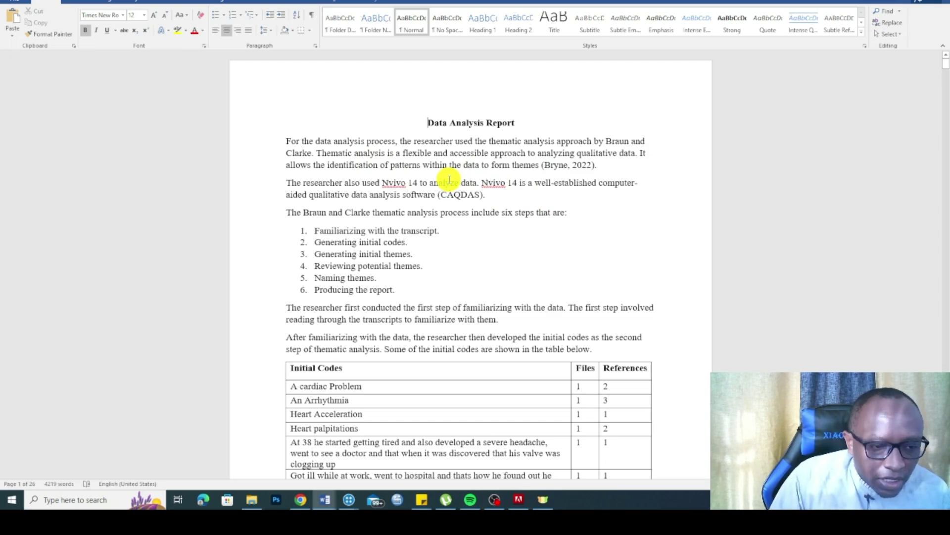
Examine the Data Analysis Report in Word, covering the Braun and Clarke steps, the NVivo 14 statement and the initial codes table.
scroll(407, 166, down, 5)
scroll(408, 165, up, 5)
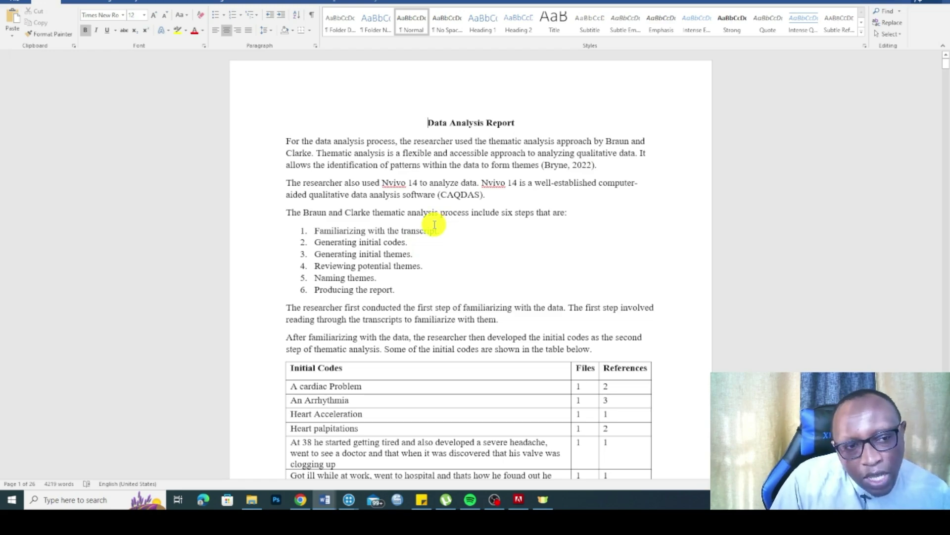
scroll(435, 225, down, 12)
scroll(435, 224, up, 11)
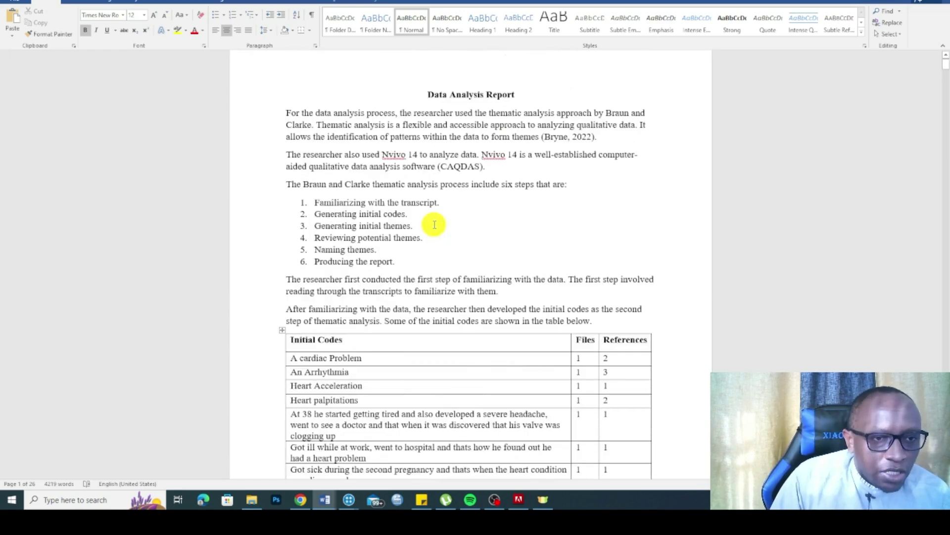
scroll(435, 225, up, 1)
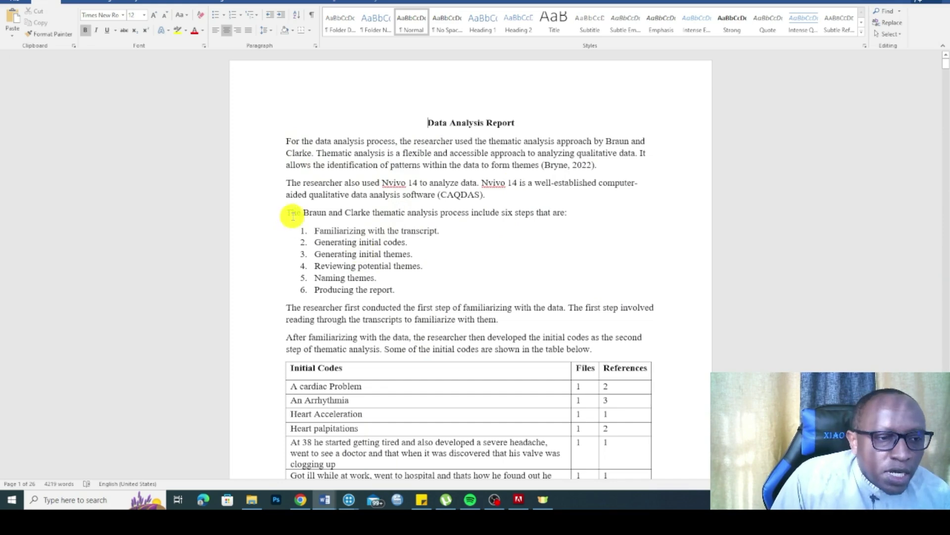
drag(316, 231, 494, 303)
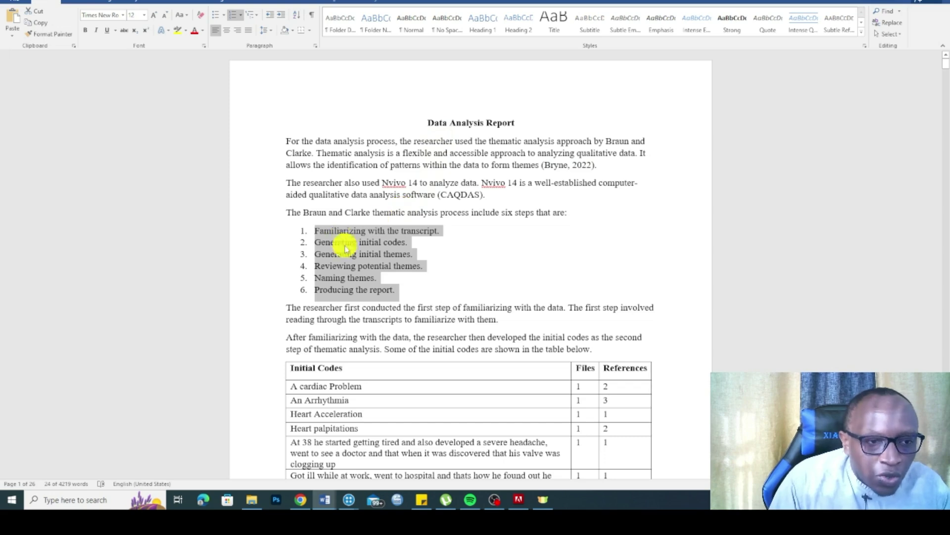
drag(285, 182, 487, 192)
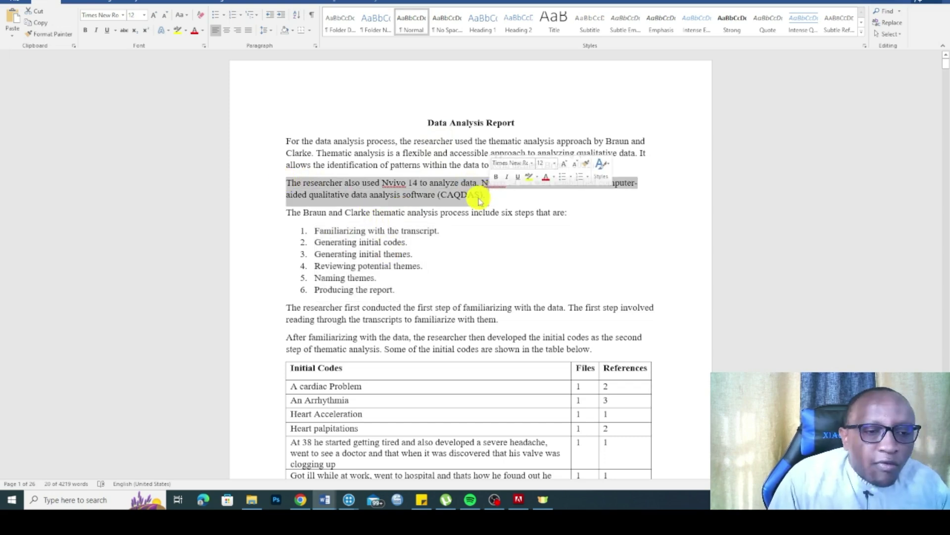
scroll(412, 198, down, 3)
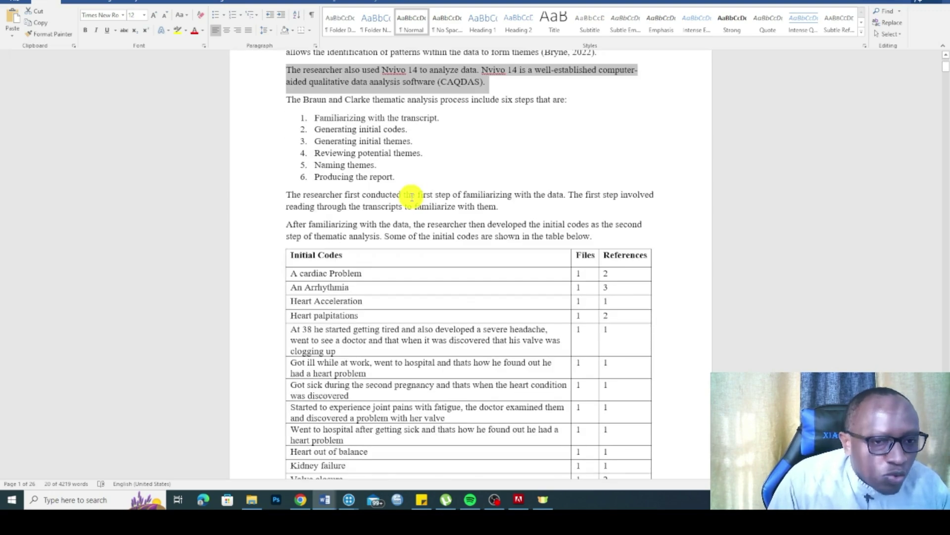
scroll(412, 195, down, 5)
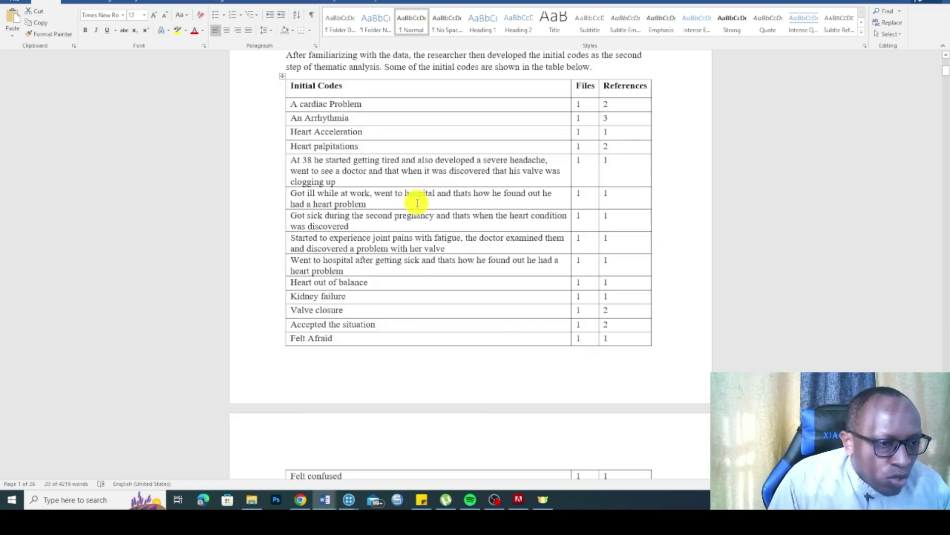
scroll(362, 185, up, 2)
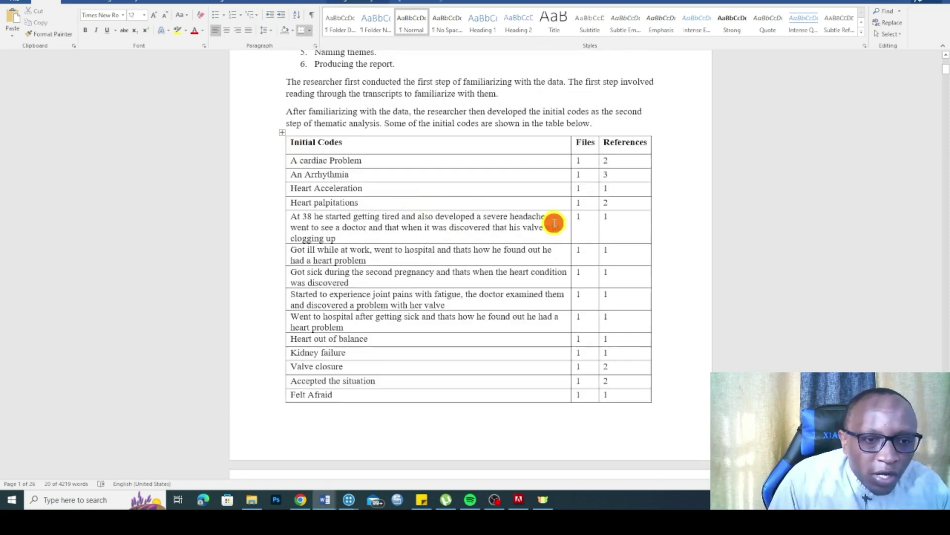
mouse_move(351, 505)
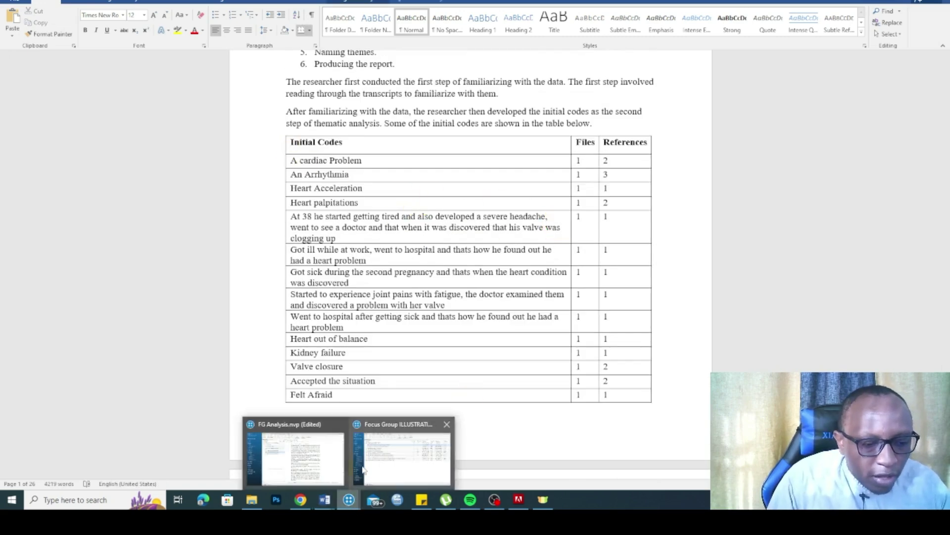
click(384, 456)
click(206, 189)
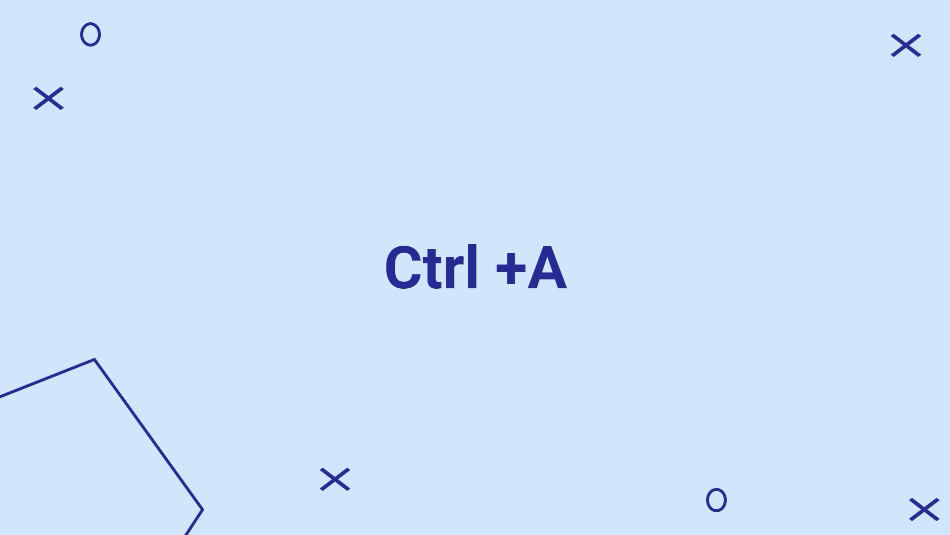
key(ctrl+a)
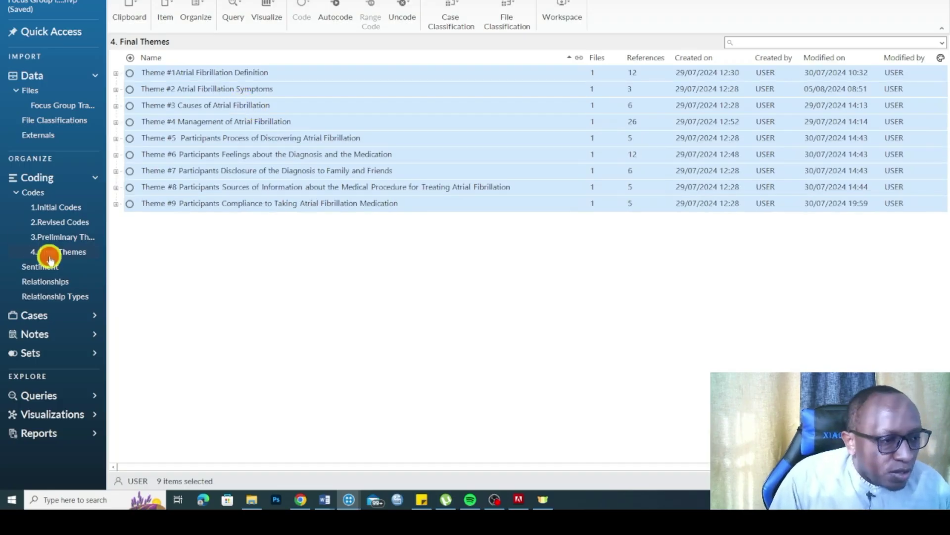
right_click(199, 123)
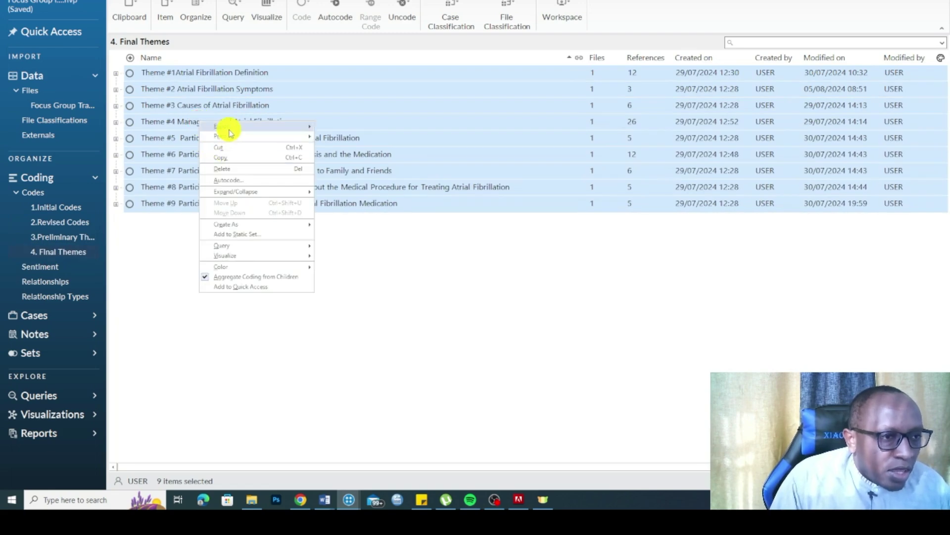
mouse_move(227, 128)
click(348, 148)
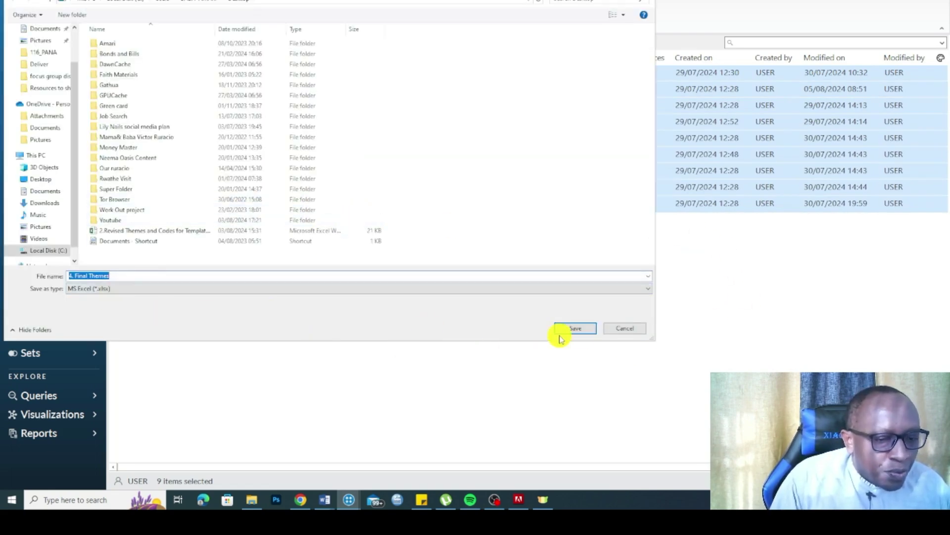
click(624, 327)
Open the Preliminary Themes workbook in Excel and make the names of Themes #1 to #4 bold, dismissing the Office activation notice.
click(252, 502)
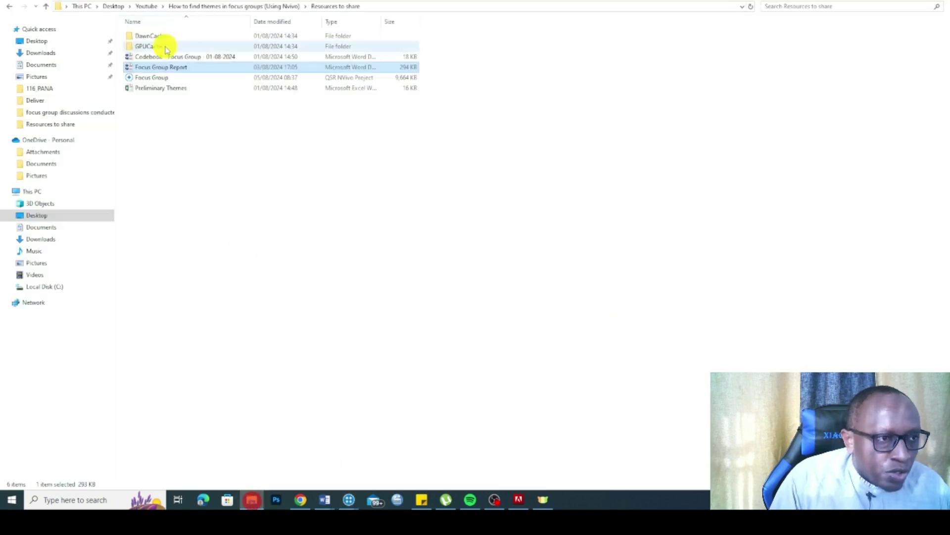
double_click(154, 88)
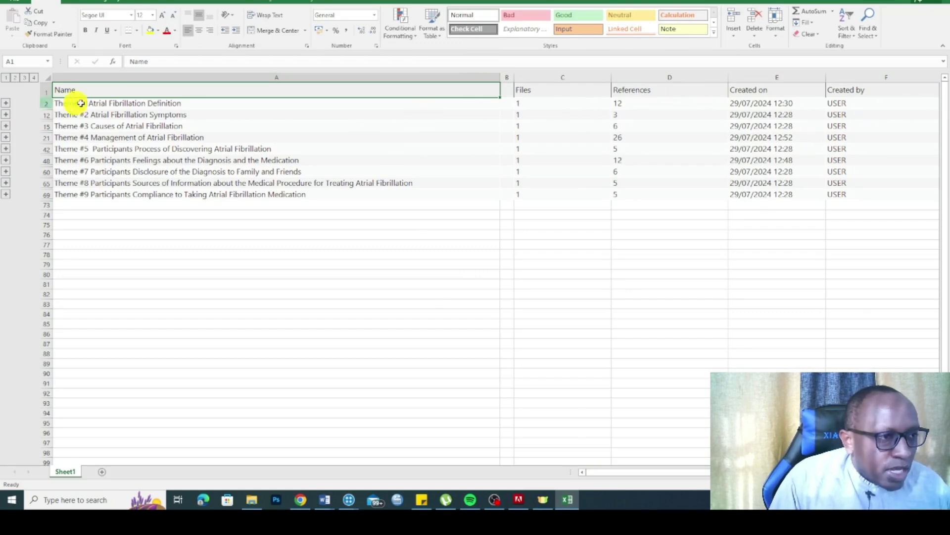
click(102, 102)
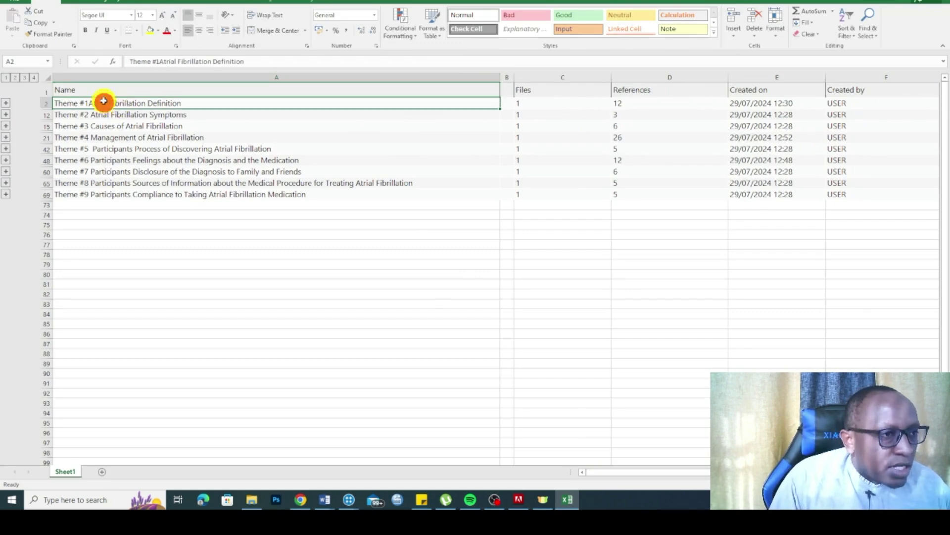
click(85, 31)
click(98, 113)
click(87, 31)
click(85, 126)
click(85, 30)
click(88, 137)
click(86, 31)
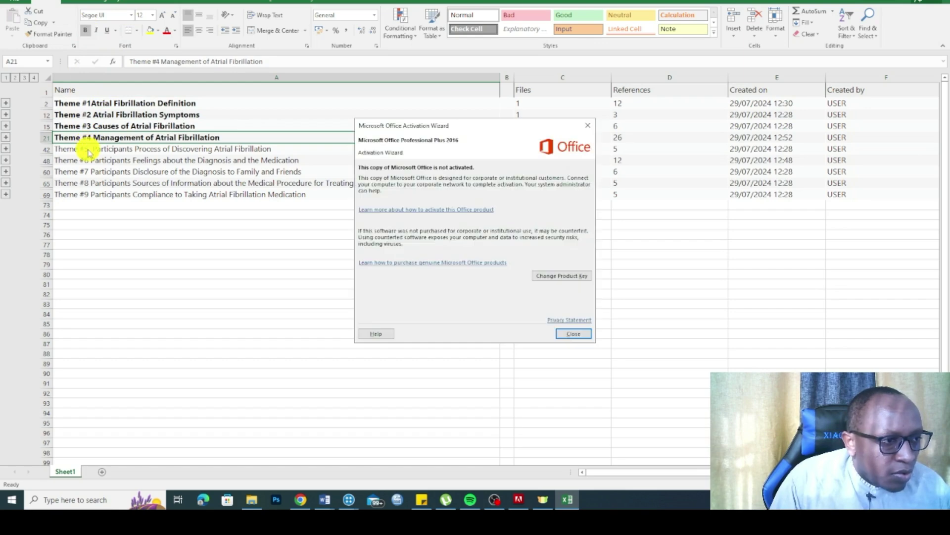
click(570, 332)
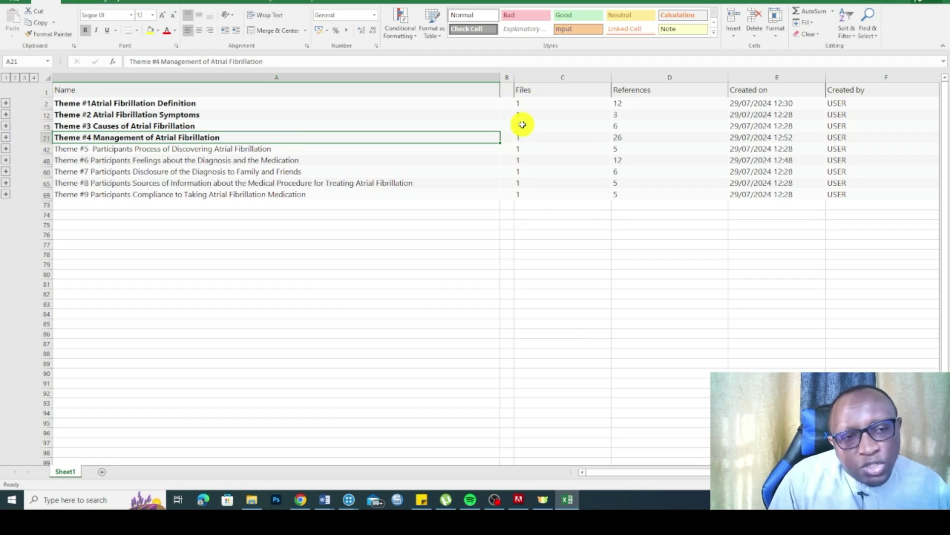
Make the names of Themes #5 to #9 bold and expand the outline to its second level to show subthemes and codes.
click(84, 149)
click(85, 32)
click(93, 158)
click(85, 31)
click(89, 171)
click(86, 31)
click(94, 188)
click(86, 31)
click(88, 194)
click(85, 31)
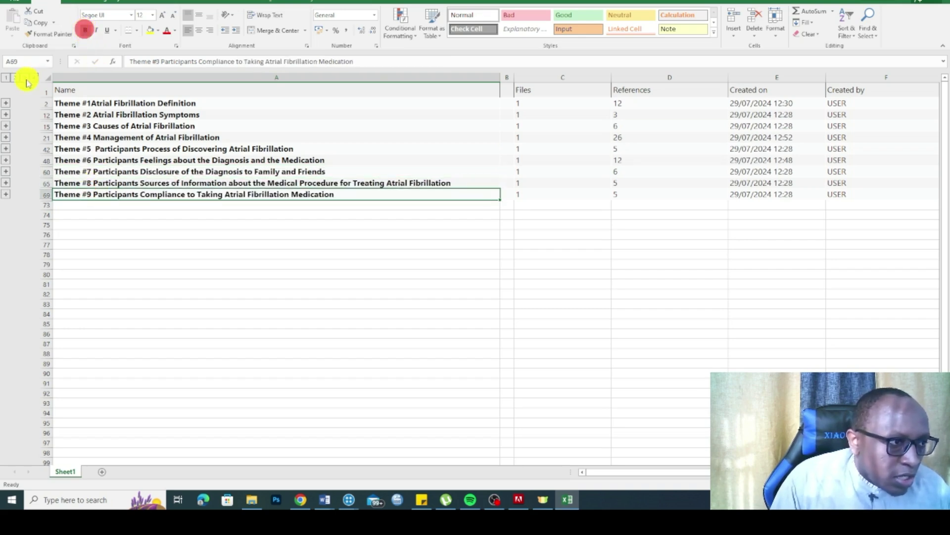
click(15, 78)
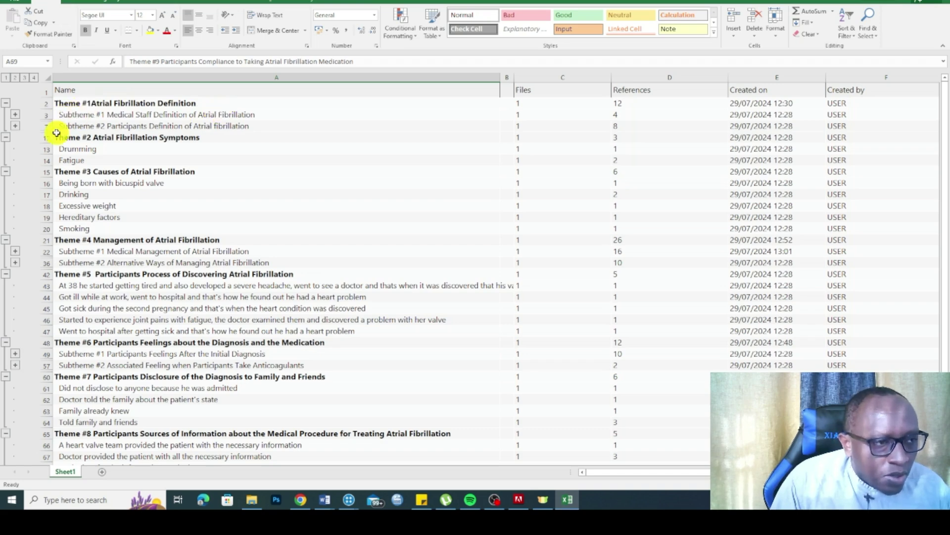
scroll(229, 399, down, 3)
Switch to the Focus Group Report in Word and examine the initial codes, the initial themes table and the theme definitions table.
mouse_move(335, 501)
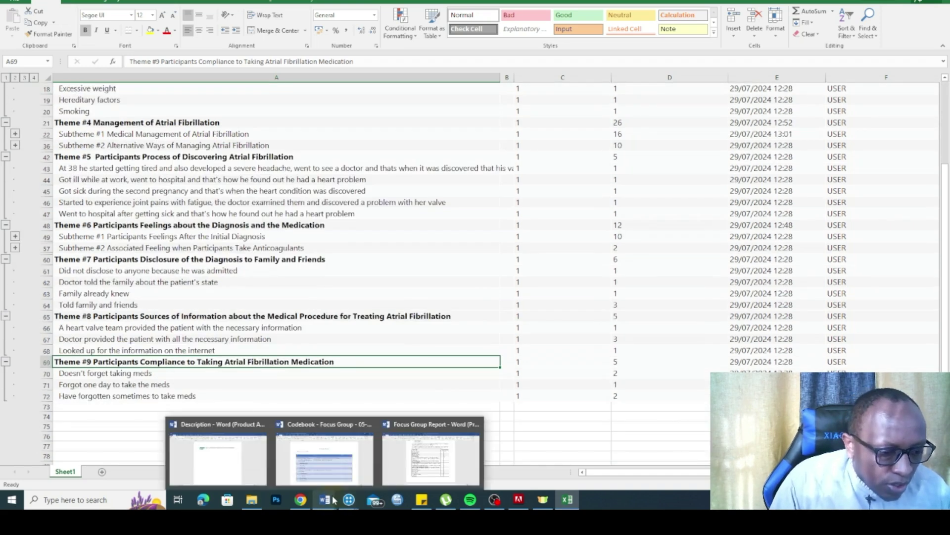
click(415, 463)
click(358, 188)
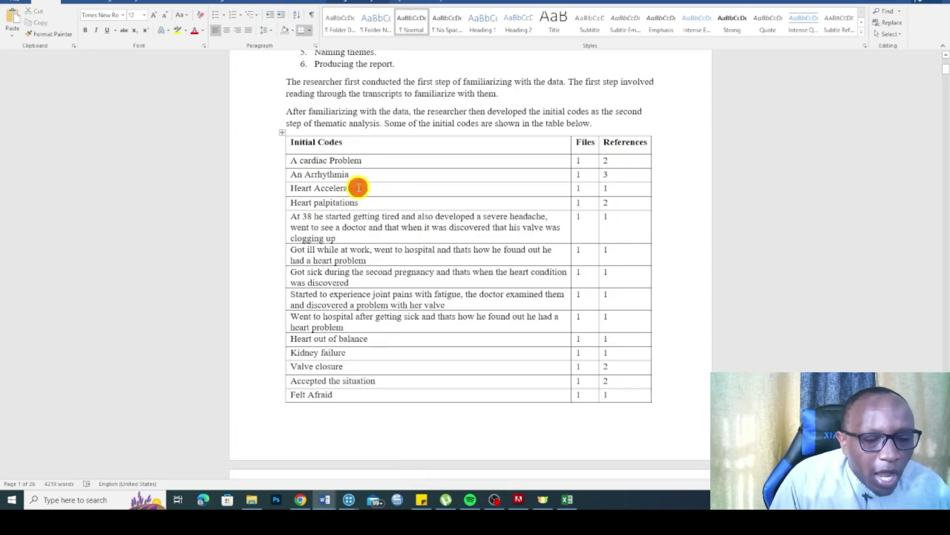
scroll(374, 190, down, 10)
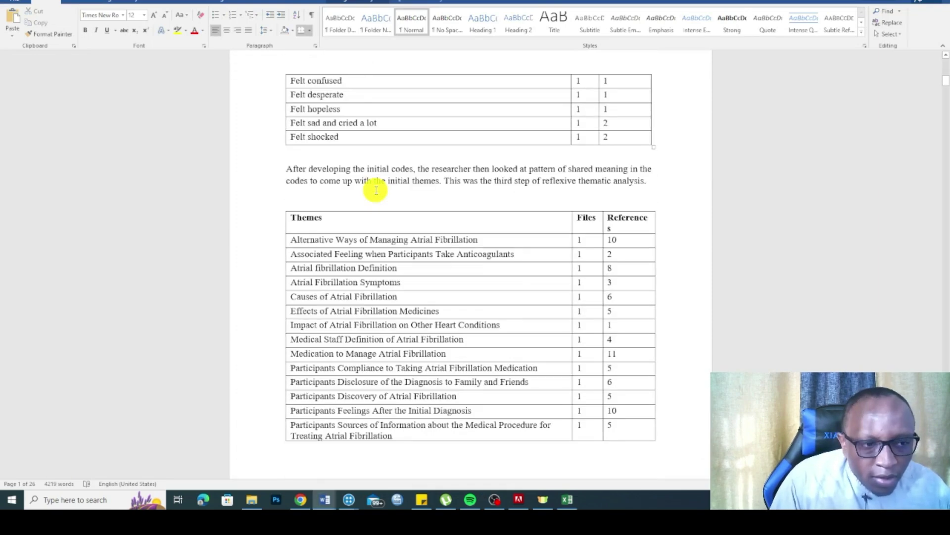
click(406, 171)
scroll(410, 224, up, 2)
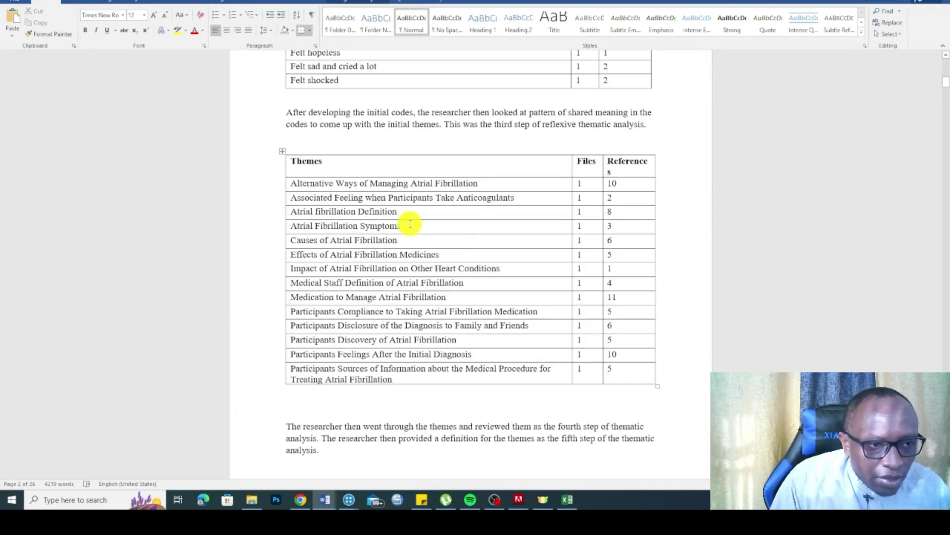
scroll(410, 224, down, 15)
click(410, 121)
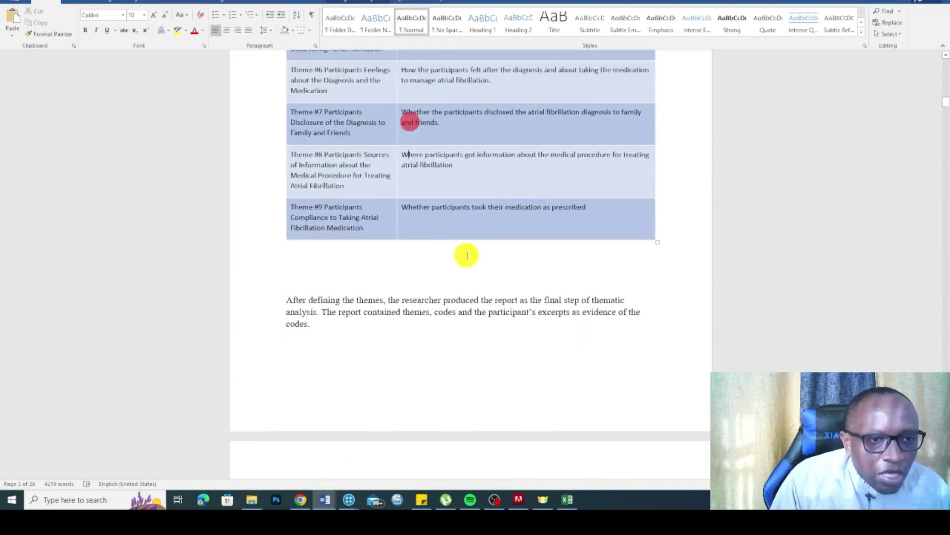
scroll(467, 255, up, 3)
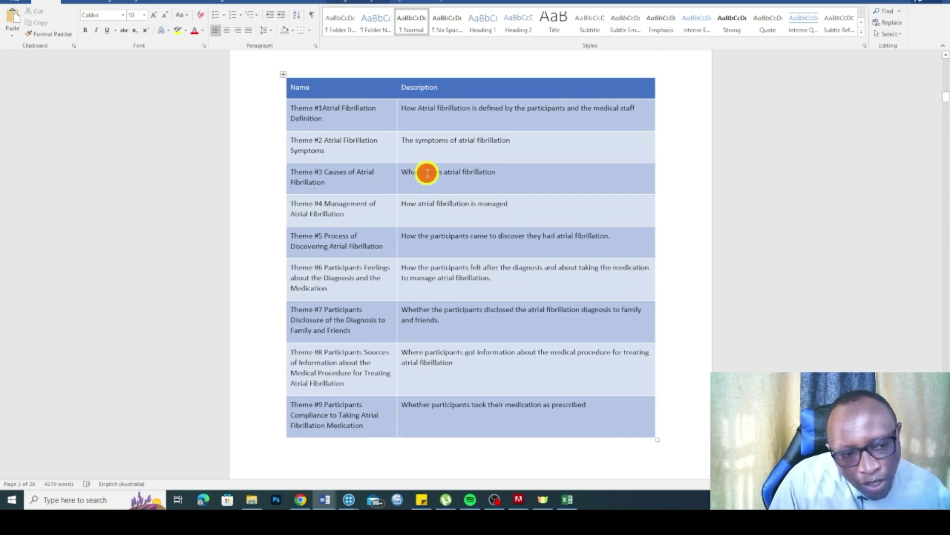
scroll(427, 173, down, 12)
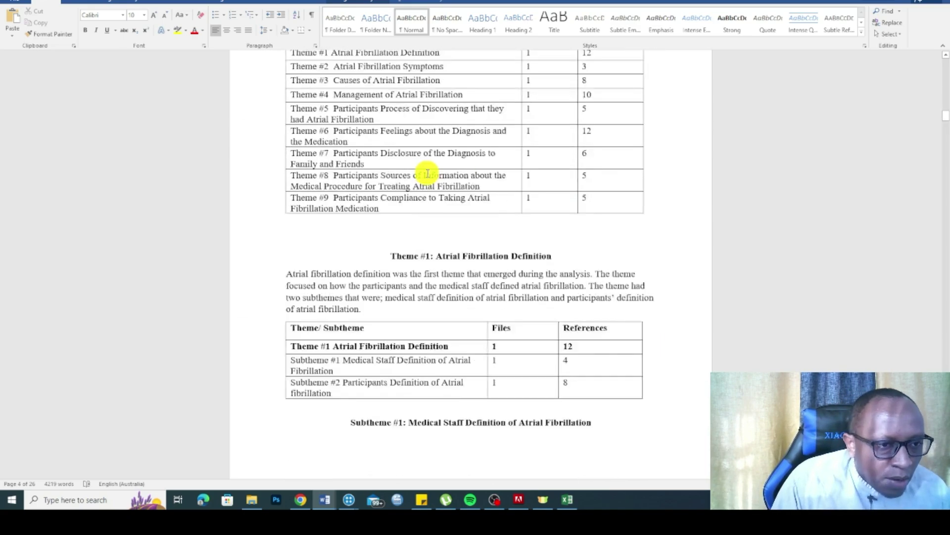
Review the Results section's nine-theme table and the Theme #1 introduction with its subtheme table, highlighting the Theme #1 heading.
scroll(427, 173, down, 1)
scroll(471, 259, up, 4)
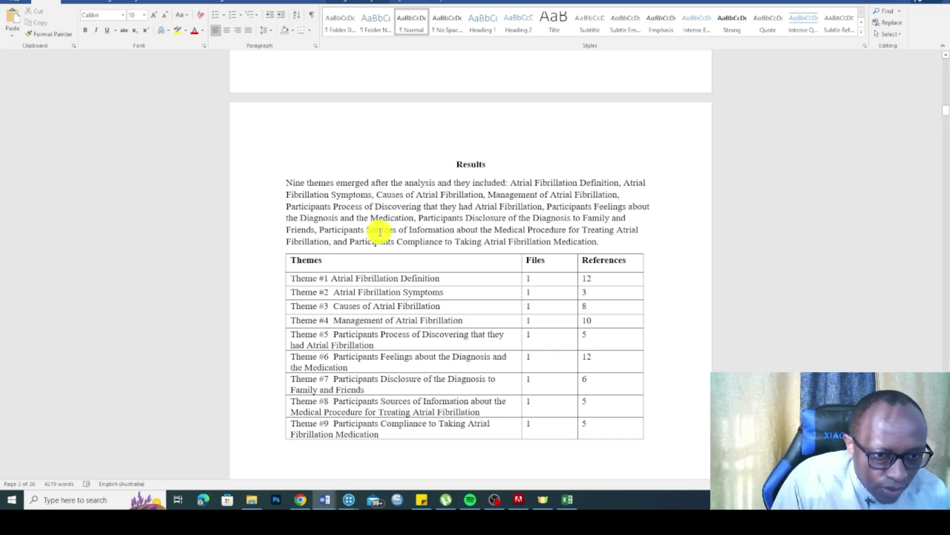
scroll(379, 232, down, 5)
scroll(382, 232, down, 4)
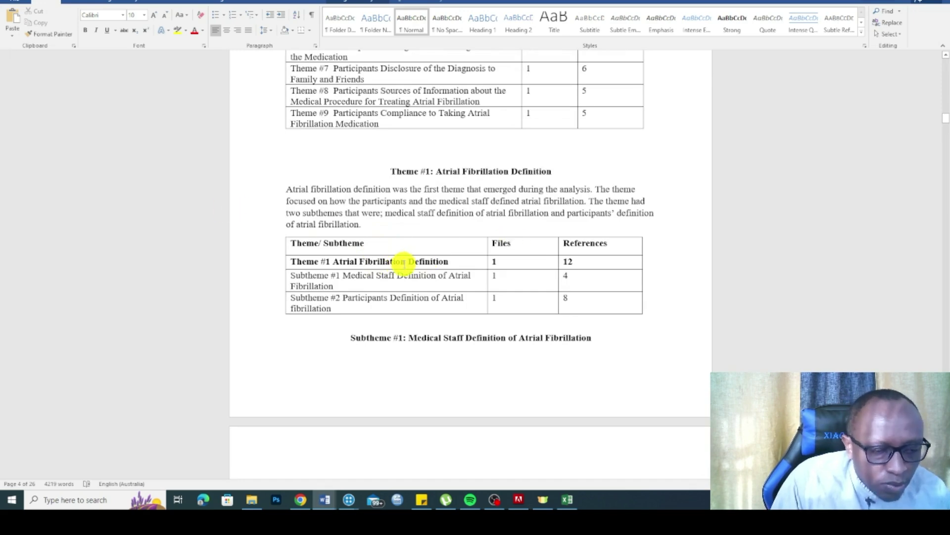
scroll(402, 245, down, 3)
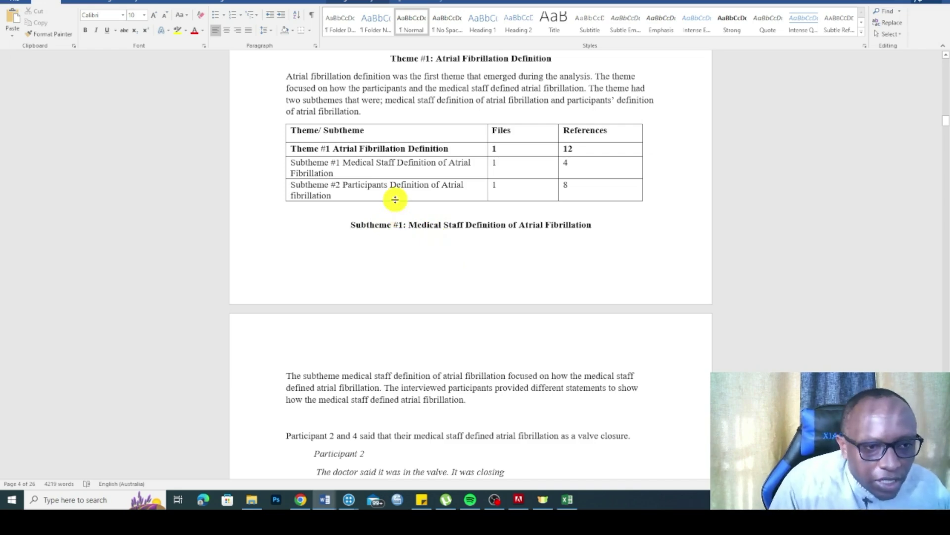
scroll(429, 206, up, 3)
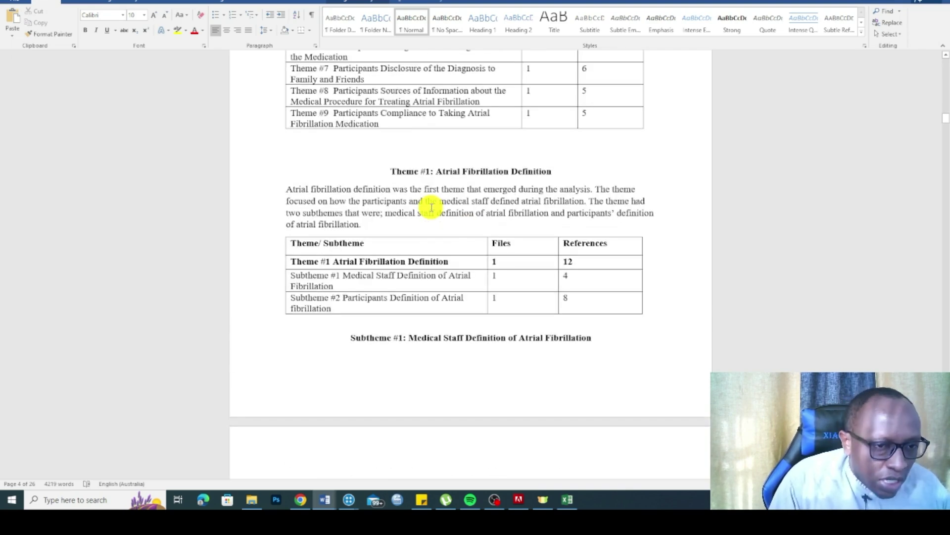
scroll(428, 206, down, 2)
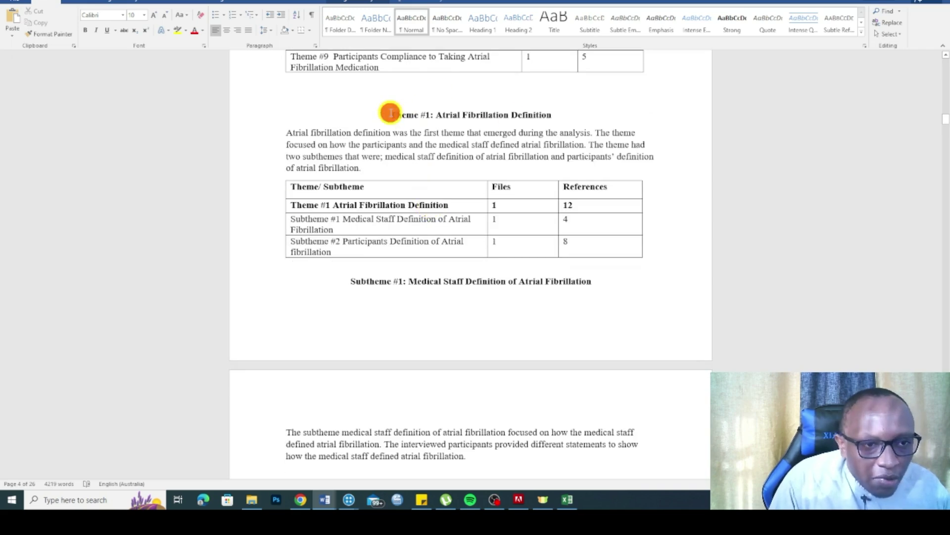
drag(390, 113, 579, 116)
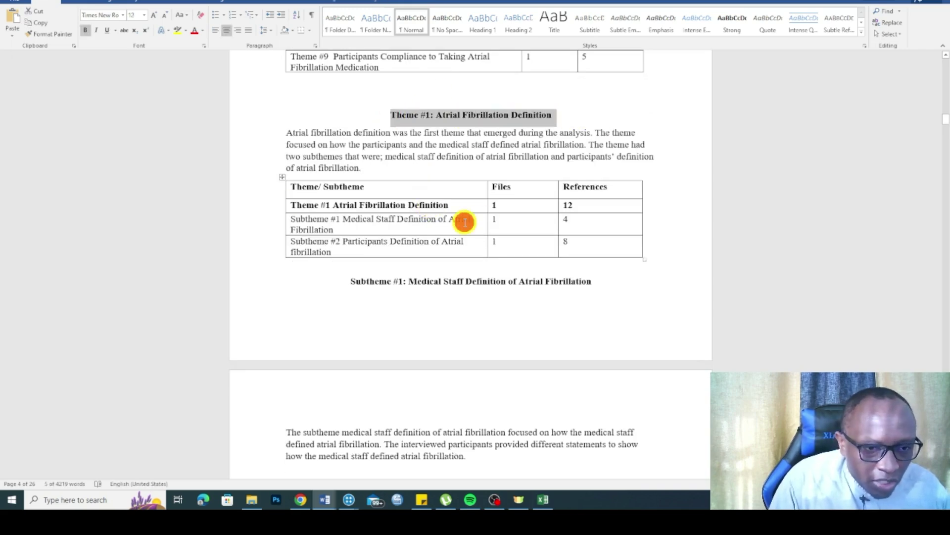
Switch to the themes workbook in Excel, look through the expanded themes, and select the Theme #3 Causes of Atrial Fibrillation rows through Theme #4.
click(543, 499)
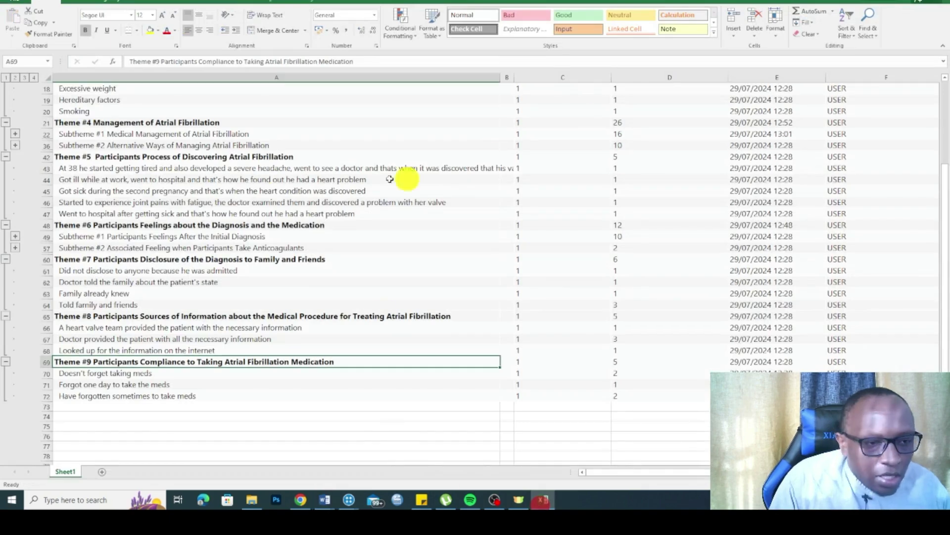
click(94, 182)
scroll(96, 183, down, 2)
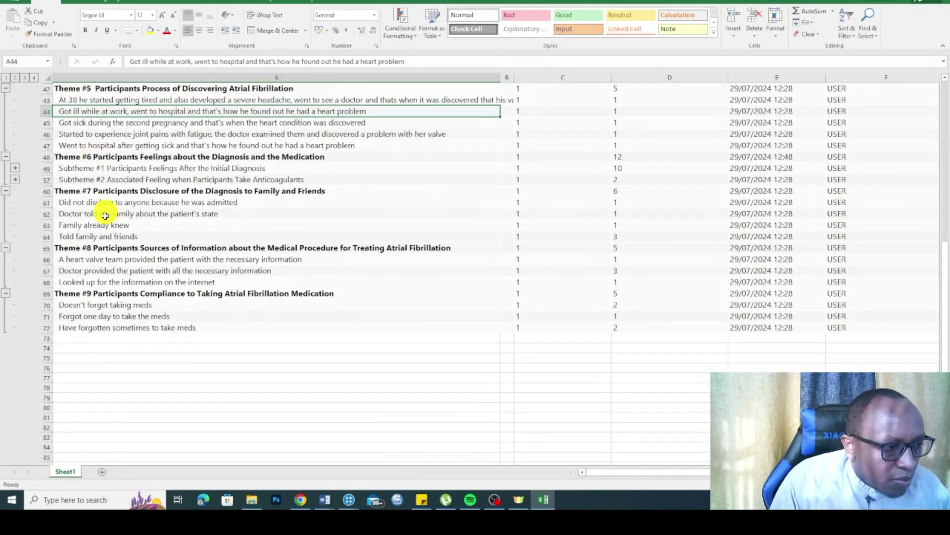
scroll(104, 218, up, 2)
click(82, 278)
scroll(198, 243, up, 1)
scroll(206, 238, up, 3)
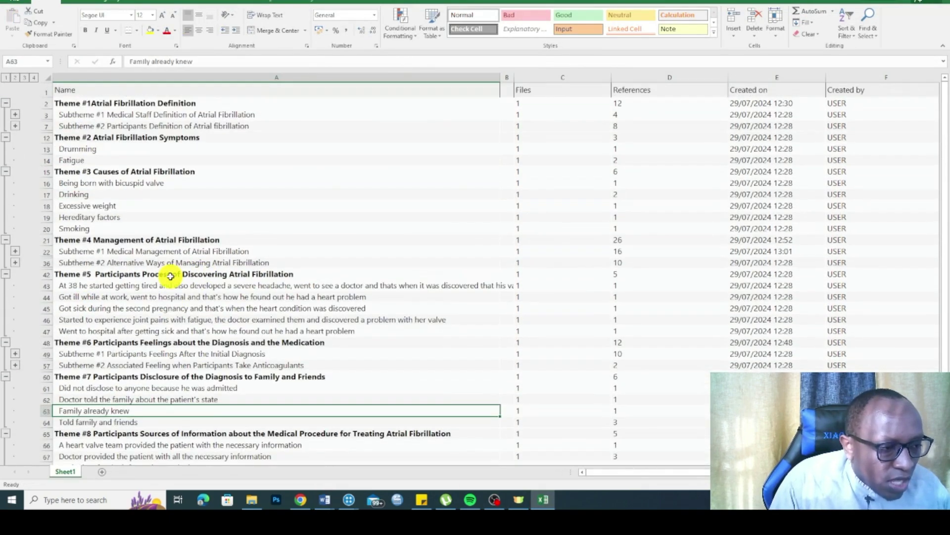
drag(72, 173, 595, 245)
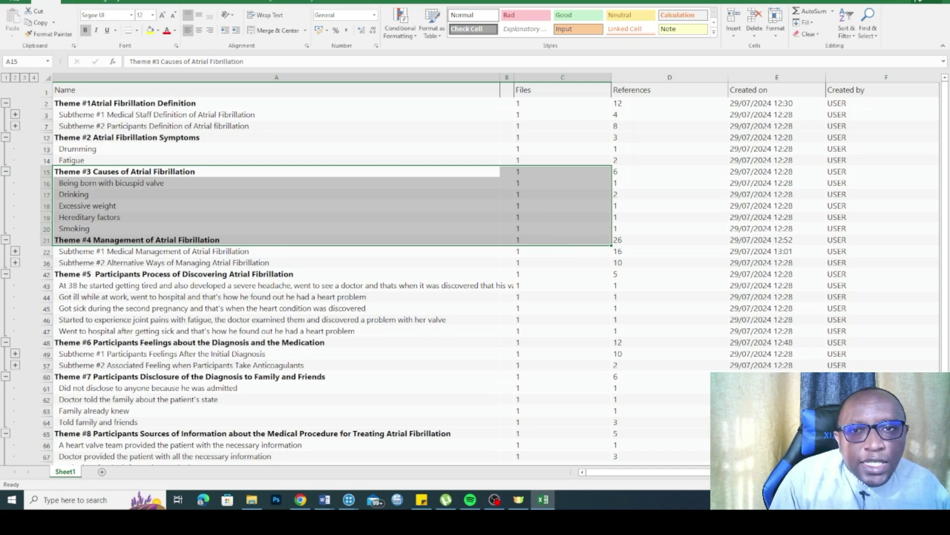
Return to the report in Word and examine Theme #1's subtheme references, the medical staff definition subtheme and its circular code chart.
key(alt+Tab)
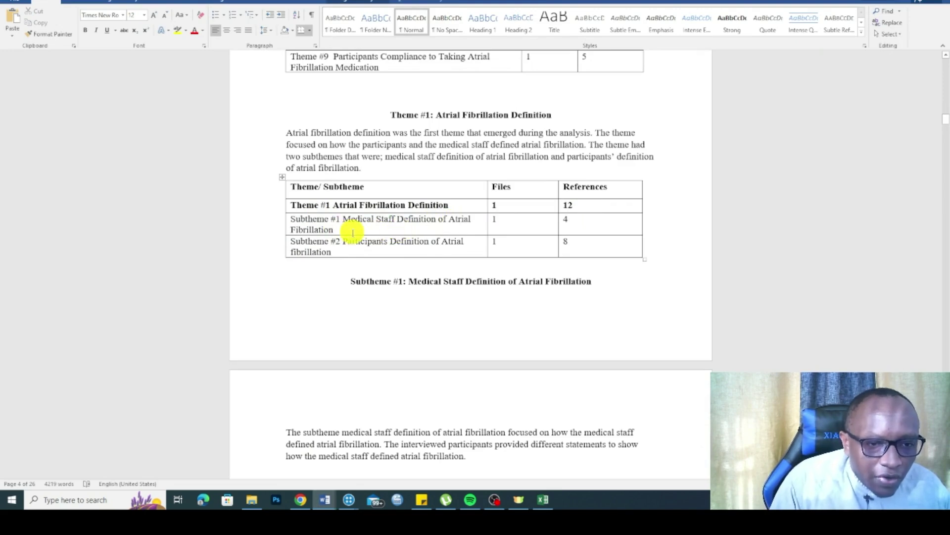
click(583, 218)
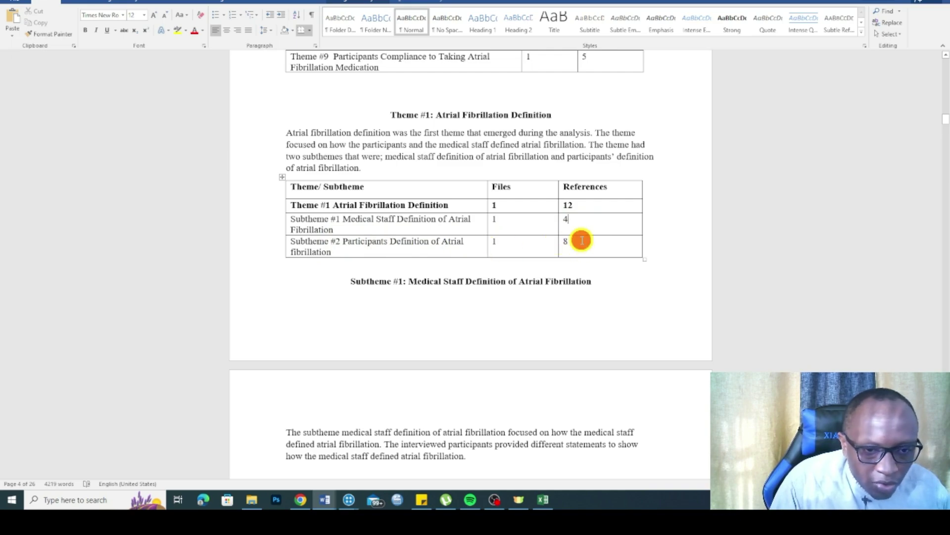
scroll(580, 240, down, 15)
scroll(581, 240, up, 8)
scroll(580, 240, down, 8)
scroll(581, 239, down, 10)
click(455, 193)
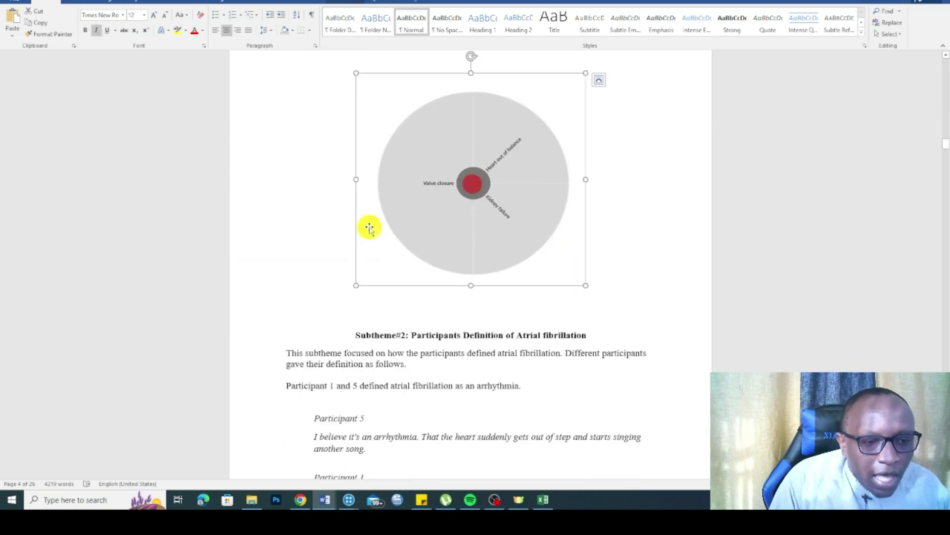